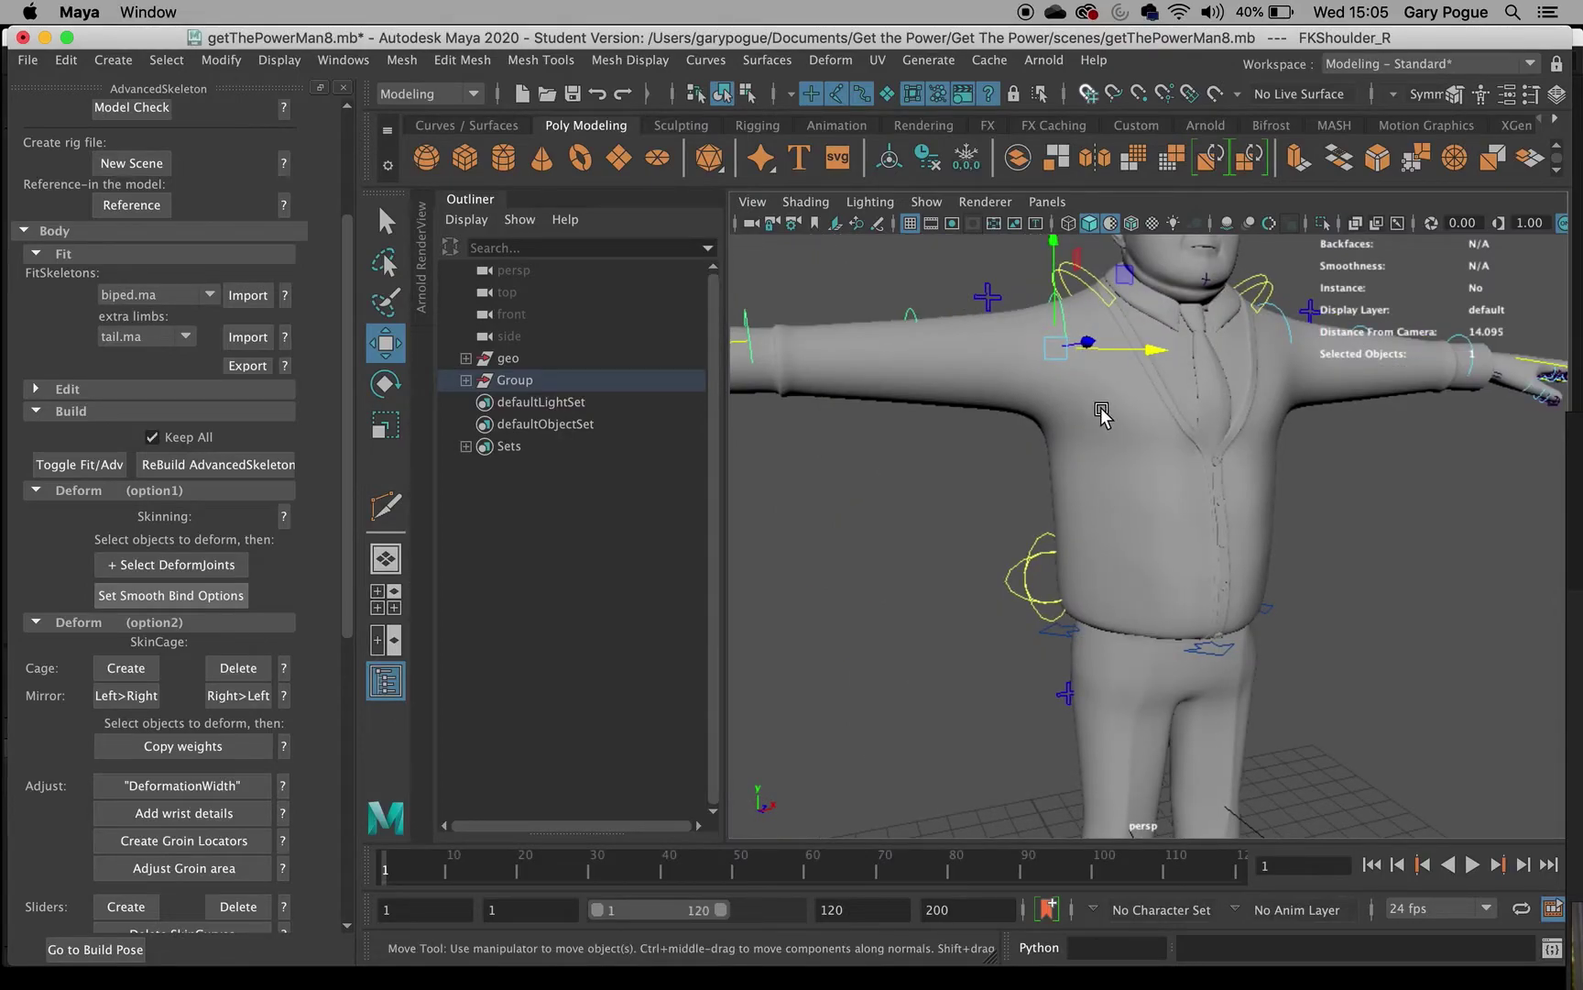
# Rotate the right shoulder control down about 63 degrees to test the armpit deformation, and undo the rotation.
pyautogui.moveTo(982, 298); pyautogui.dragTo(991, 400)
pyautogui.keyDown('alt'); pyautogui.moveTo(1207, 509); pyautogui.dragTo(1066, 590); pyautogui.keyUp('alt')
pyautogui.scroll(-6, 1053, 586)
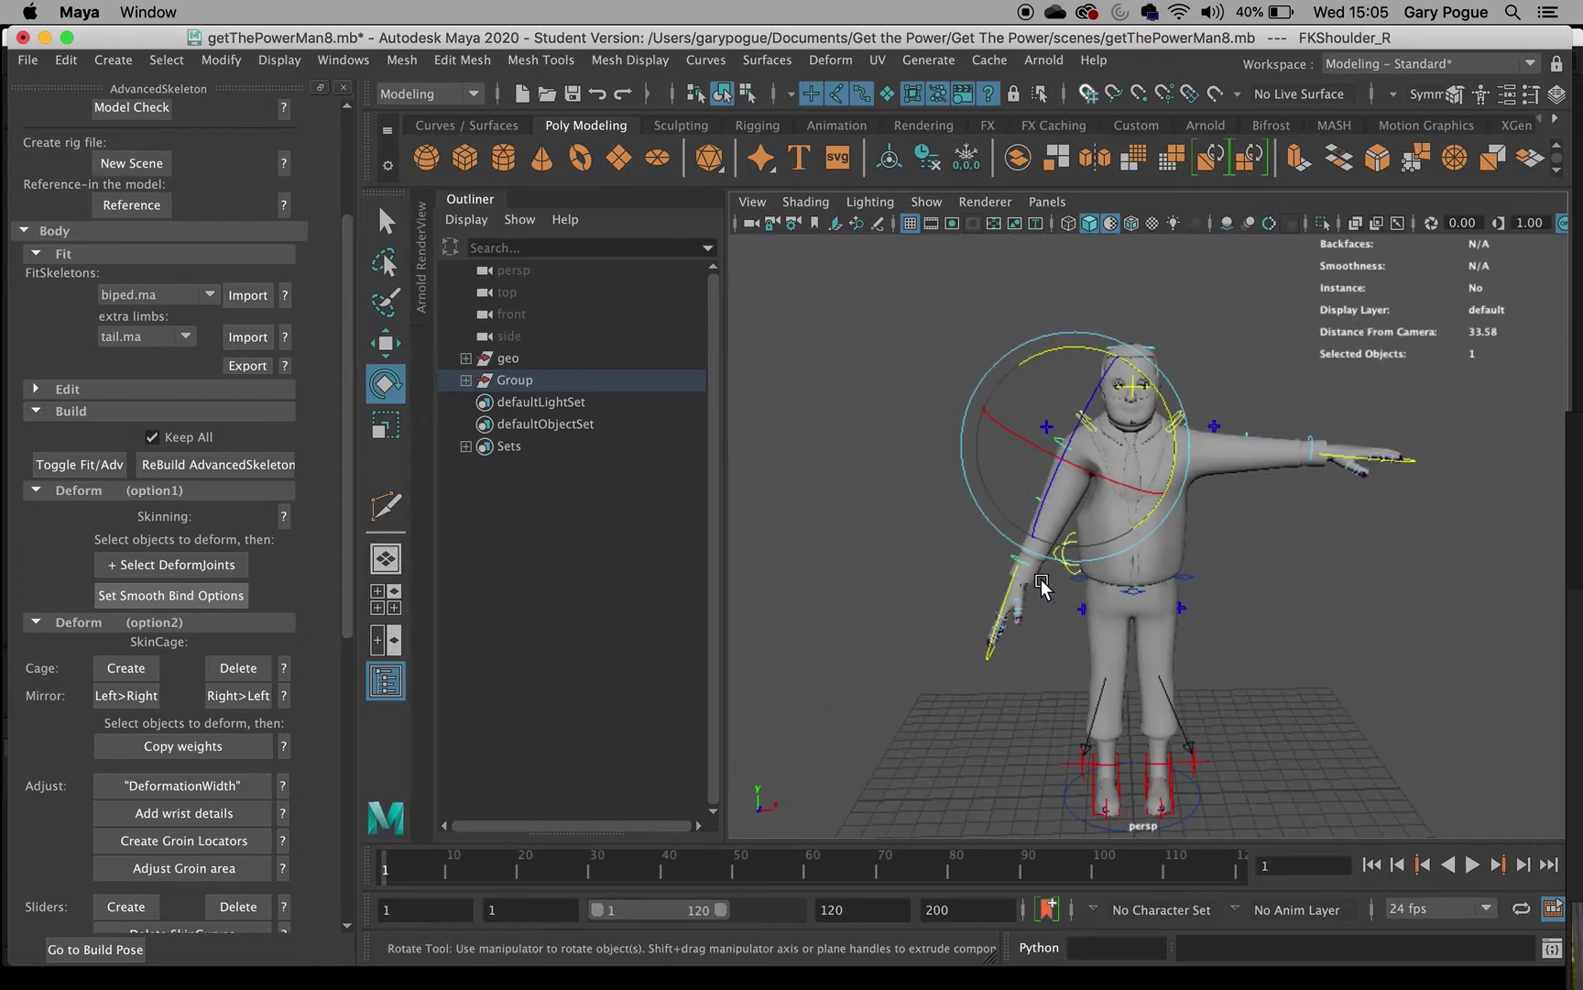
pyautogui.keyDown('alt'); pyautogui.moveTo(973, 575); pyautogui.dragTo(995, 575); pyautogui.keyUp('alt')
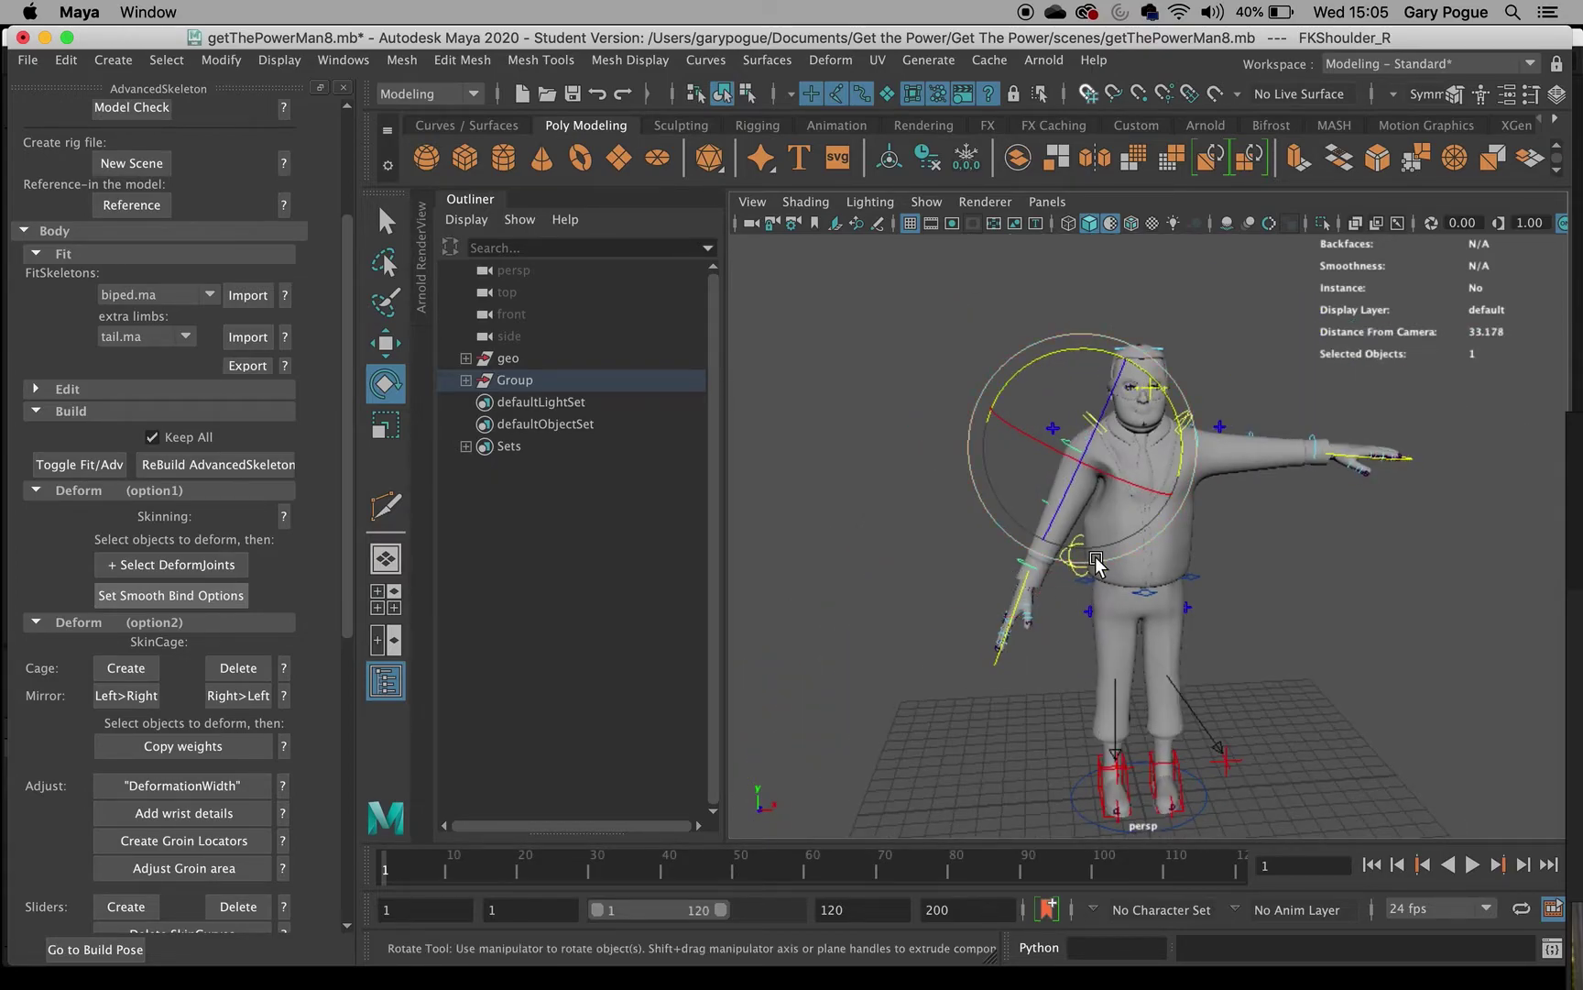
pyautogui.scroll(5, 1085, 542)
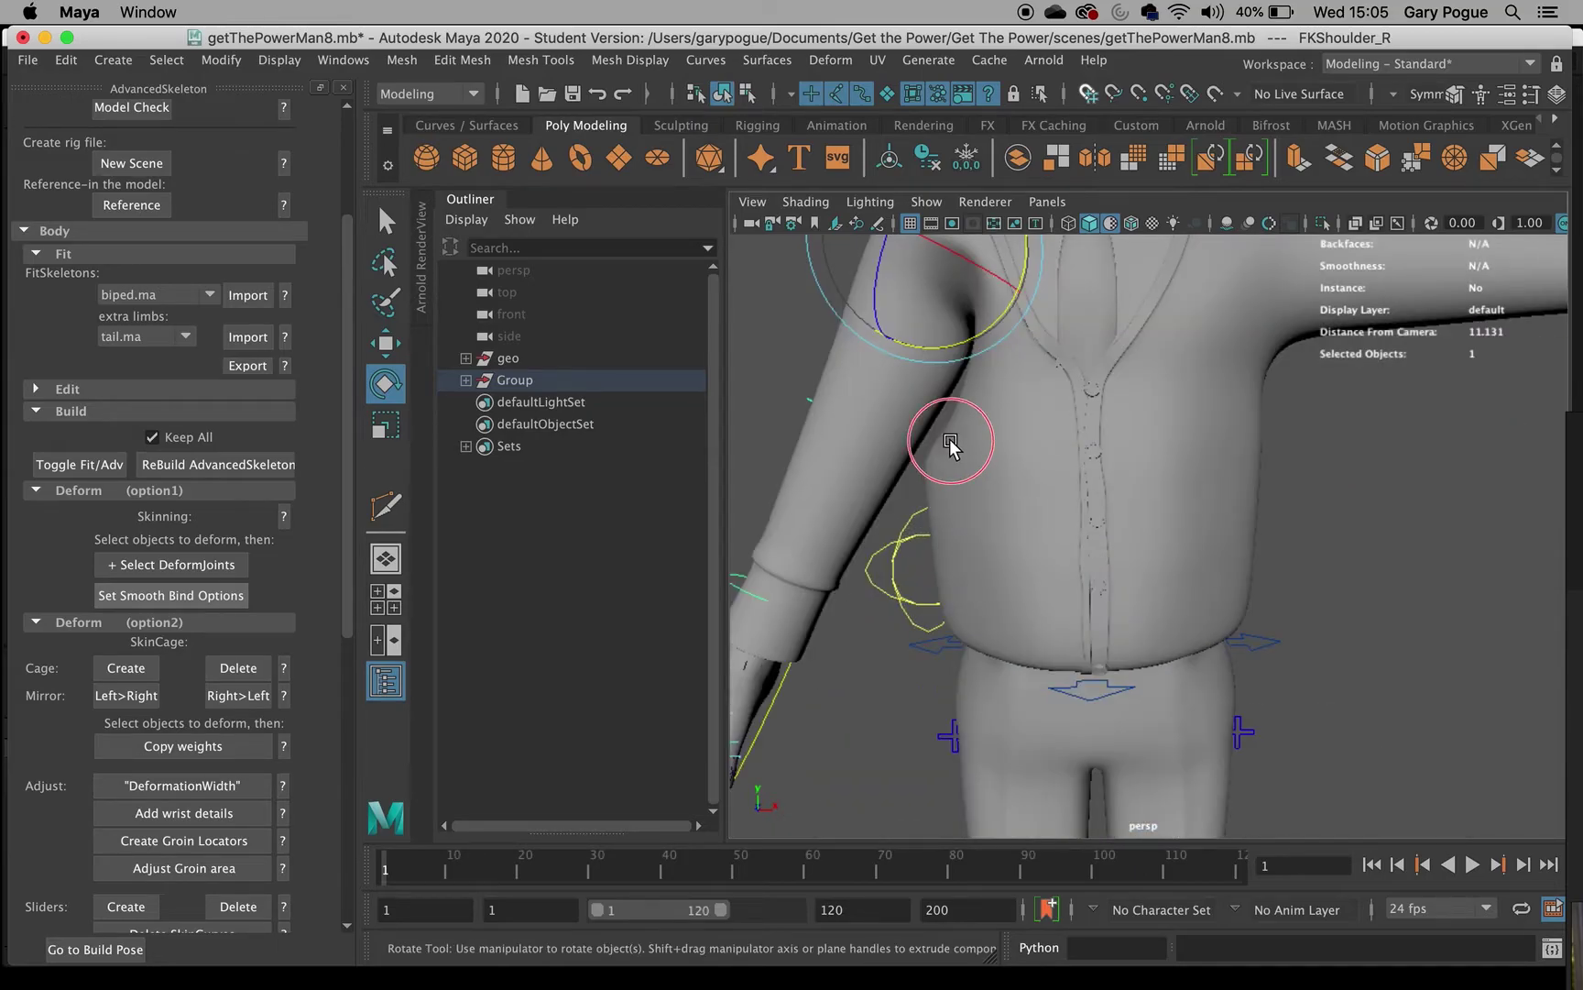
pyautogui.keyDown('alt'); pyautogui.moveTo(950, 442); pyautogui.dragTo(1025, 341); pyautogui.keyUp('alt')
pyautogui.scroll(-4, 1020, 383)
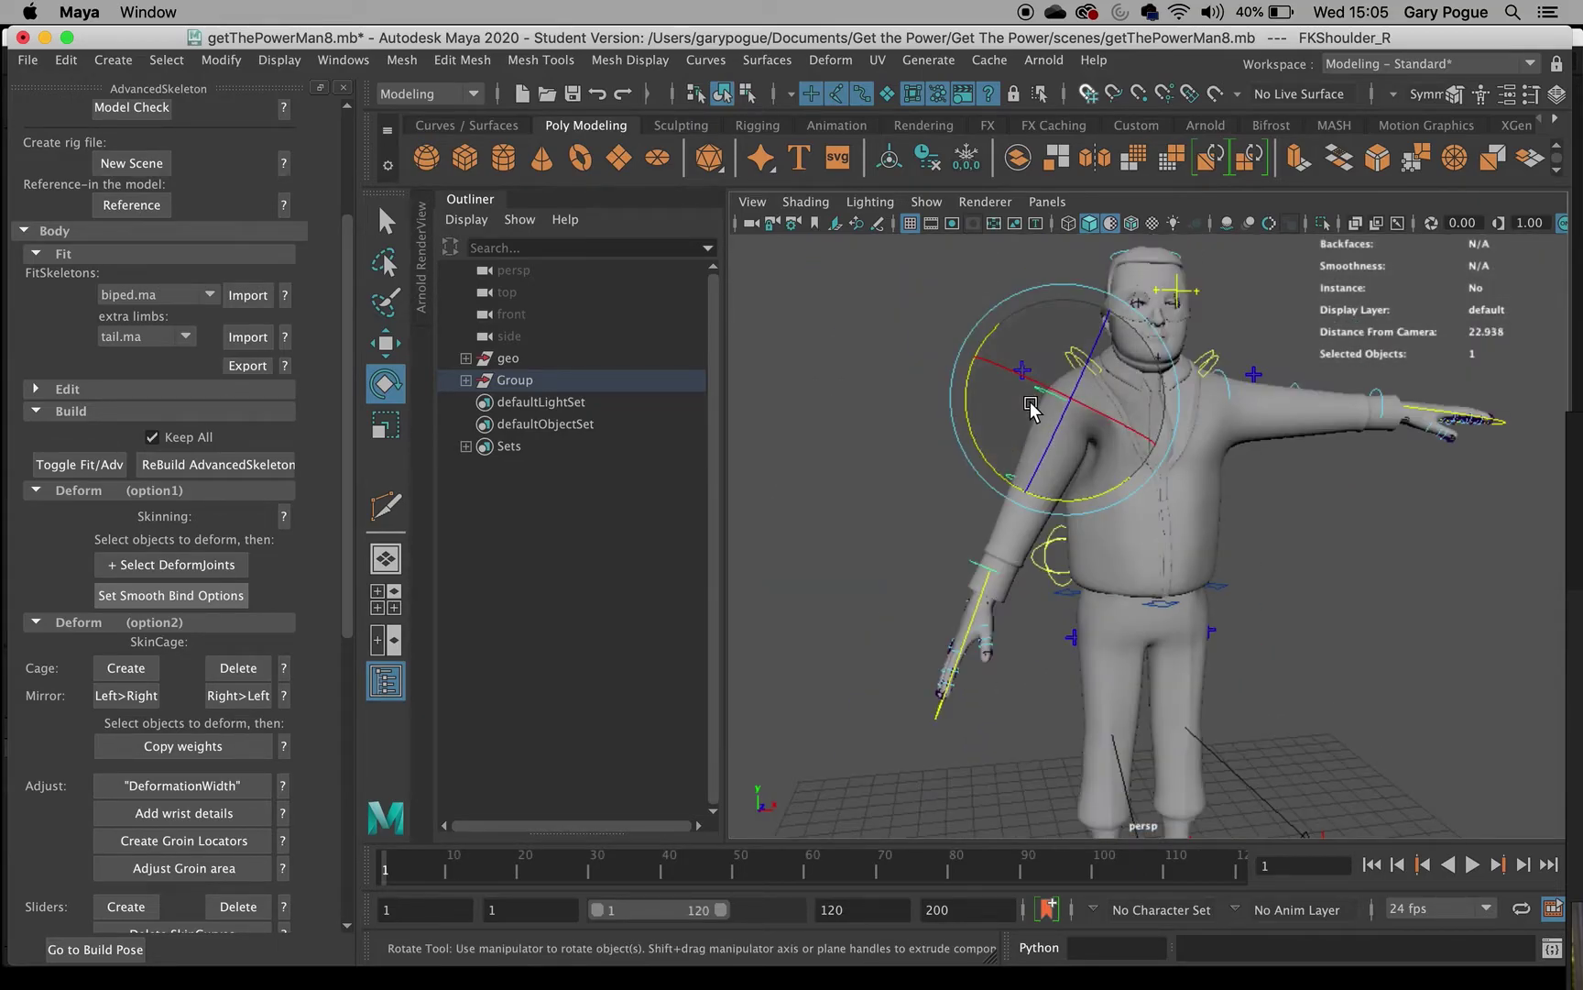
pyautogui.scroll(2, 1033, 407)
pyautogui.moveTo(1079, 431); pyautogui.dragTo(1004, 440)
pyautogui.hotkey('ctrl', 'z')
pyautogui.scroll(-5, 1001, 449)
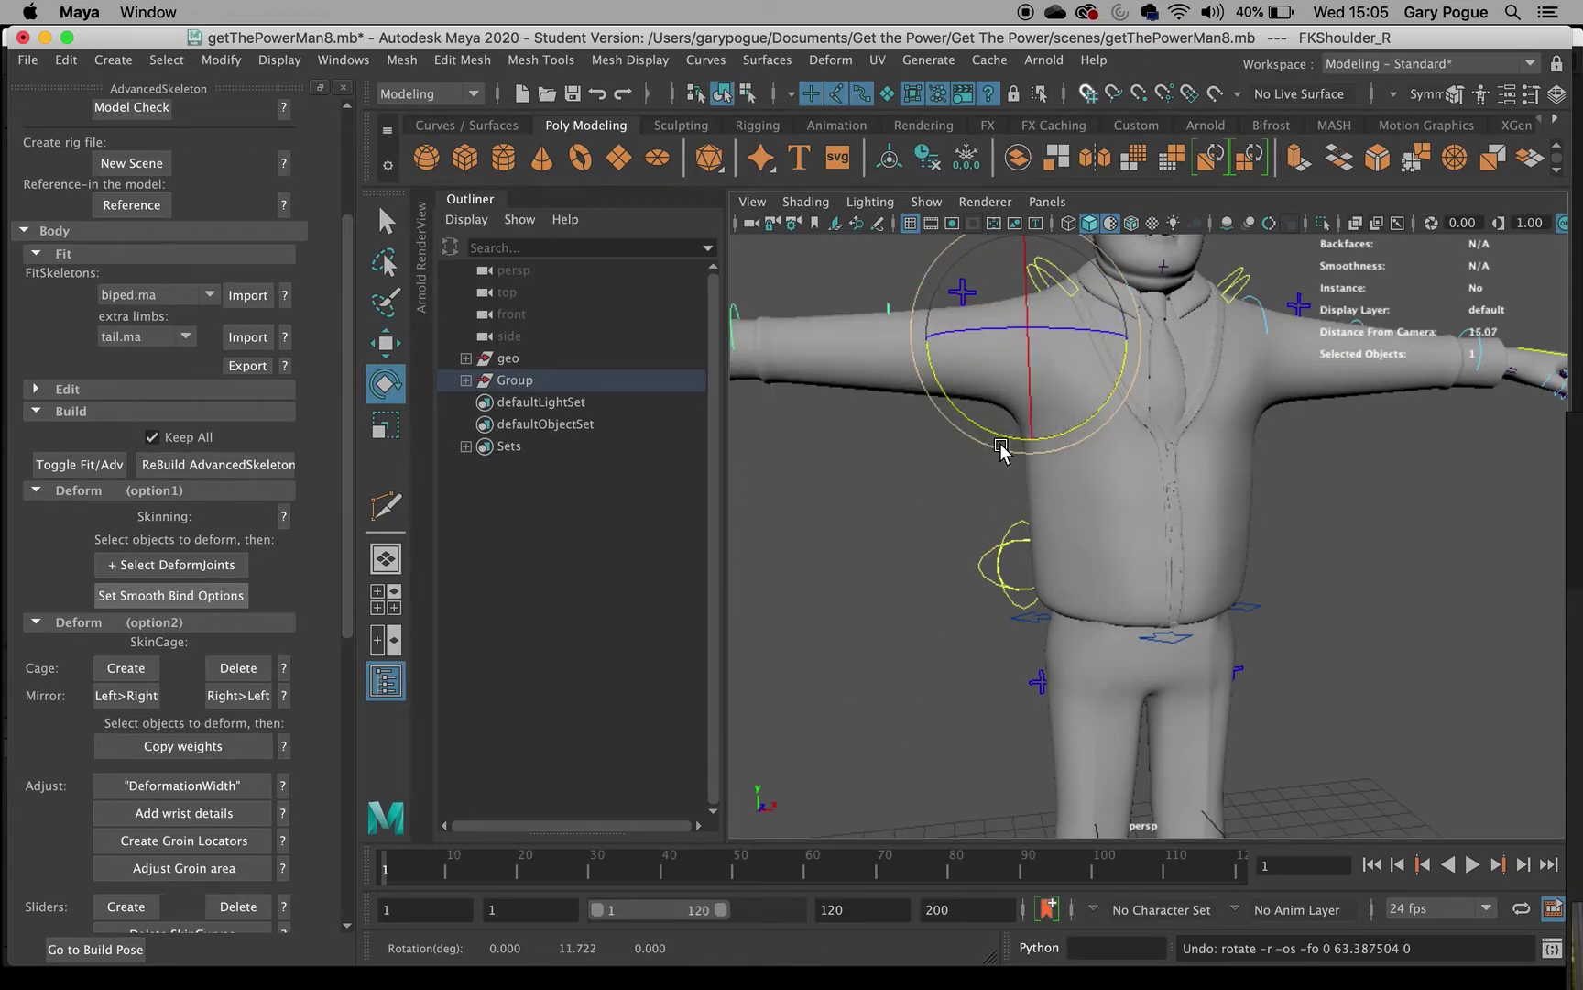
# Examine the mesh and joints around the right shoulder in wireframe display, and return to smooth shading.
pyautogui.scroll(5, 1171, 663)
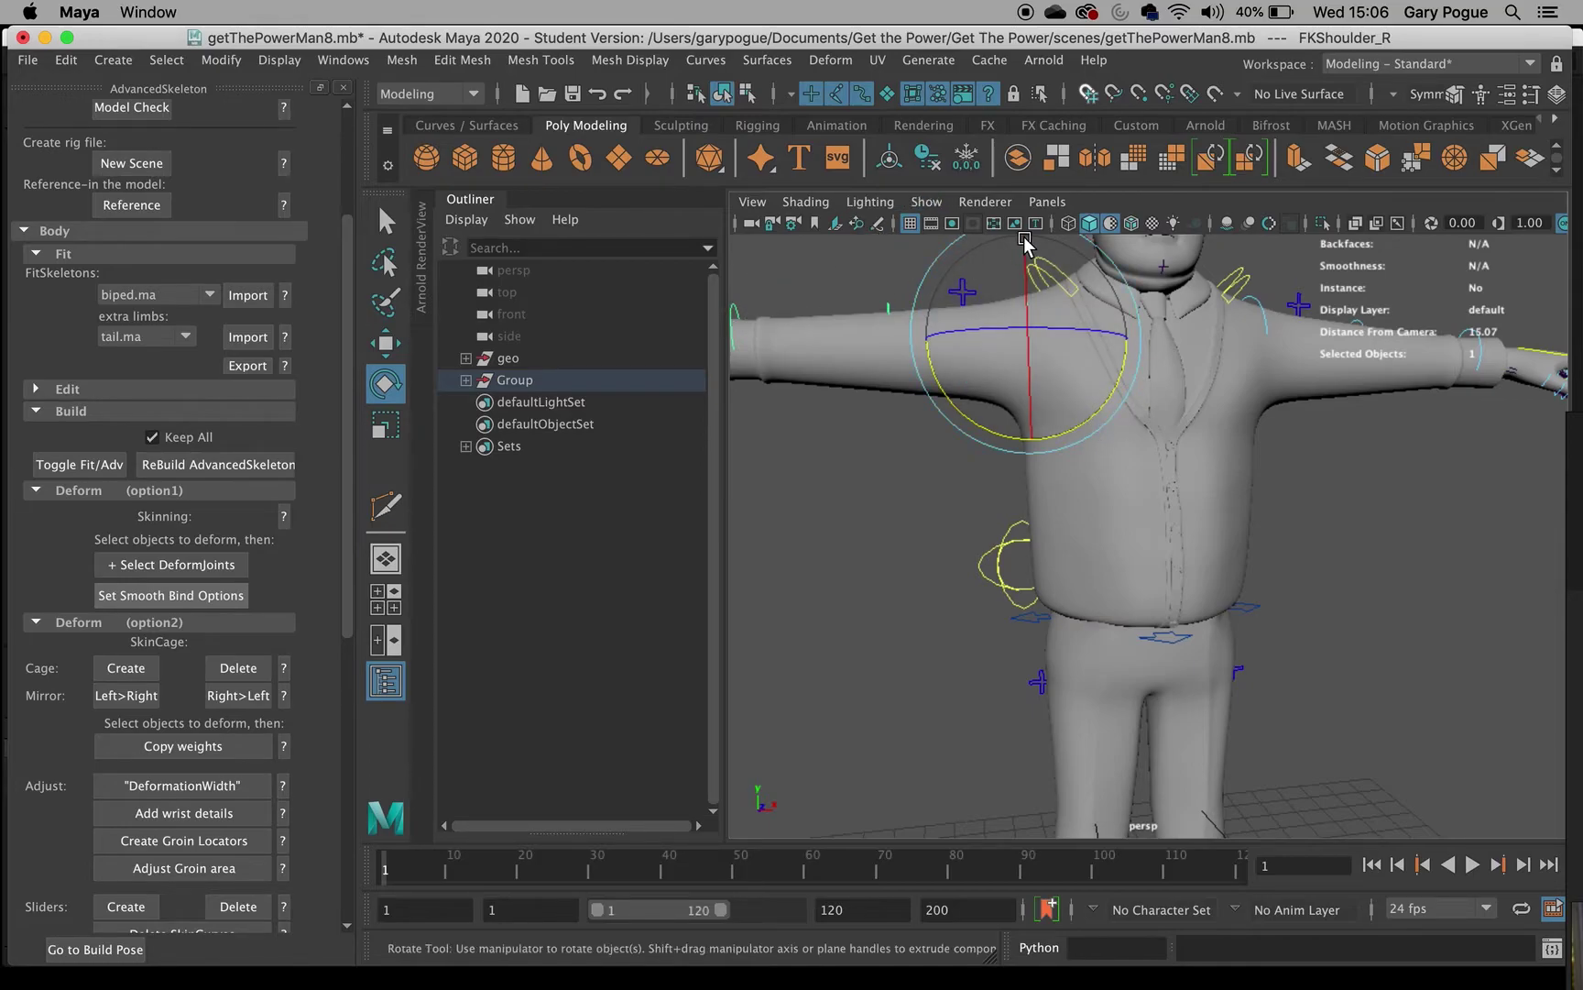
pyautogui.click(1070, 224)
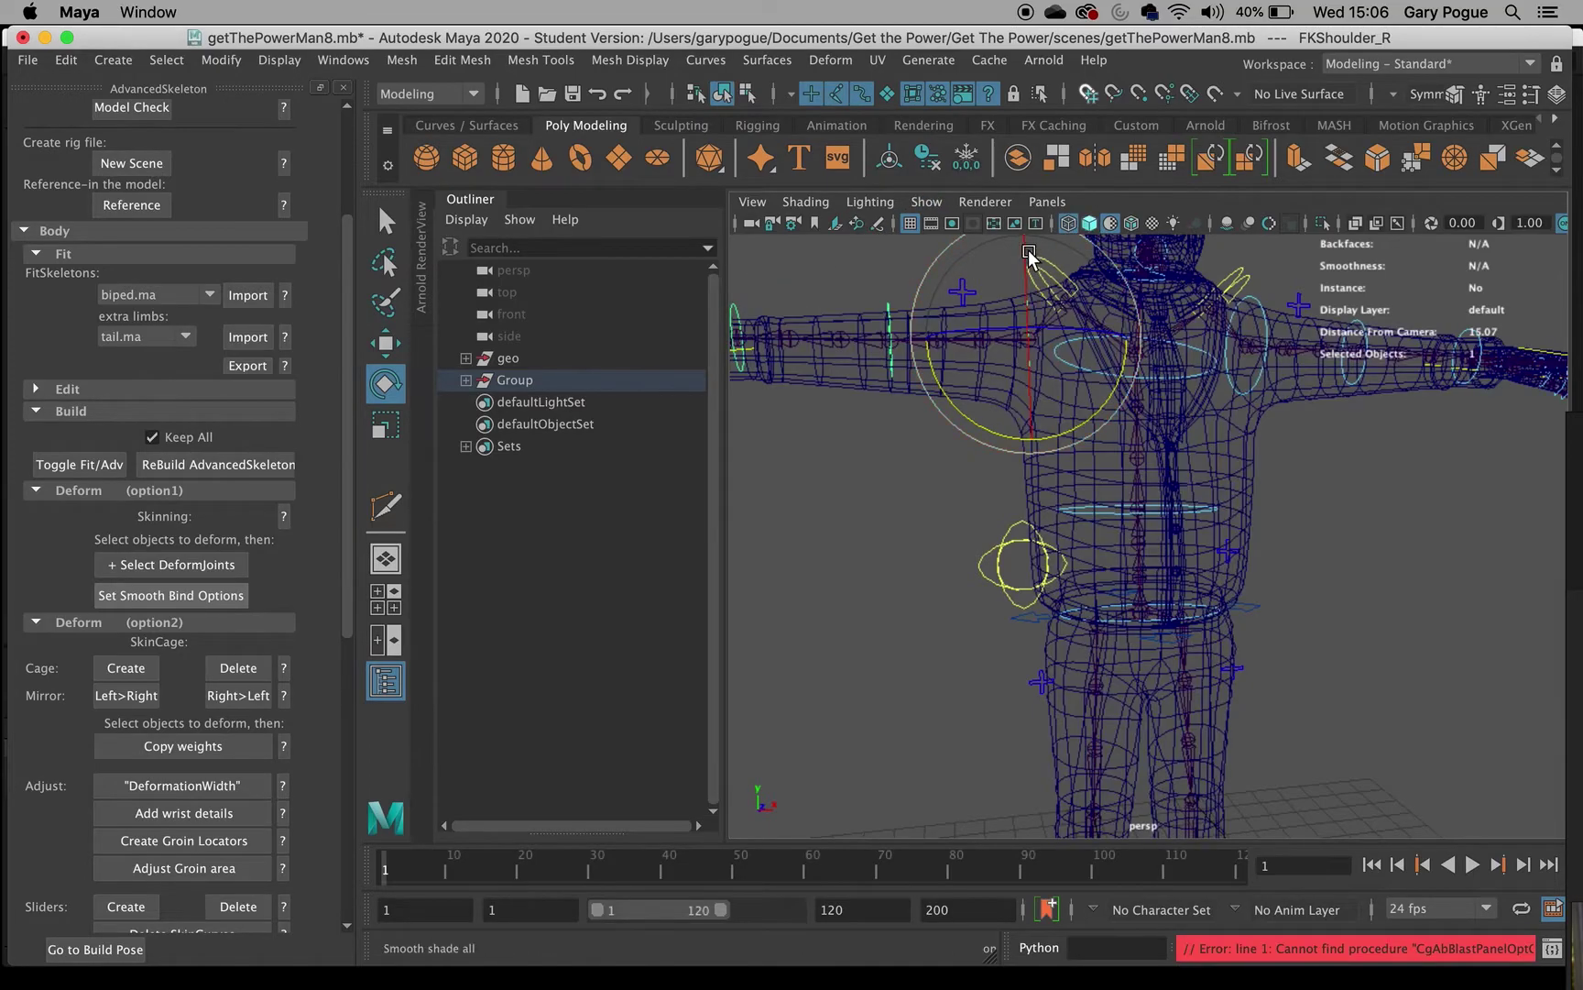
pyautogui.scroll(4, 996, 323)
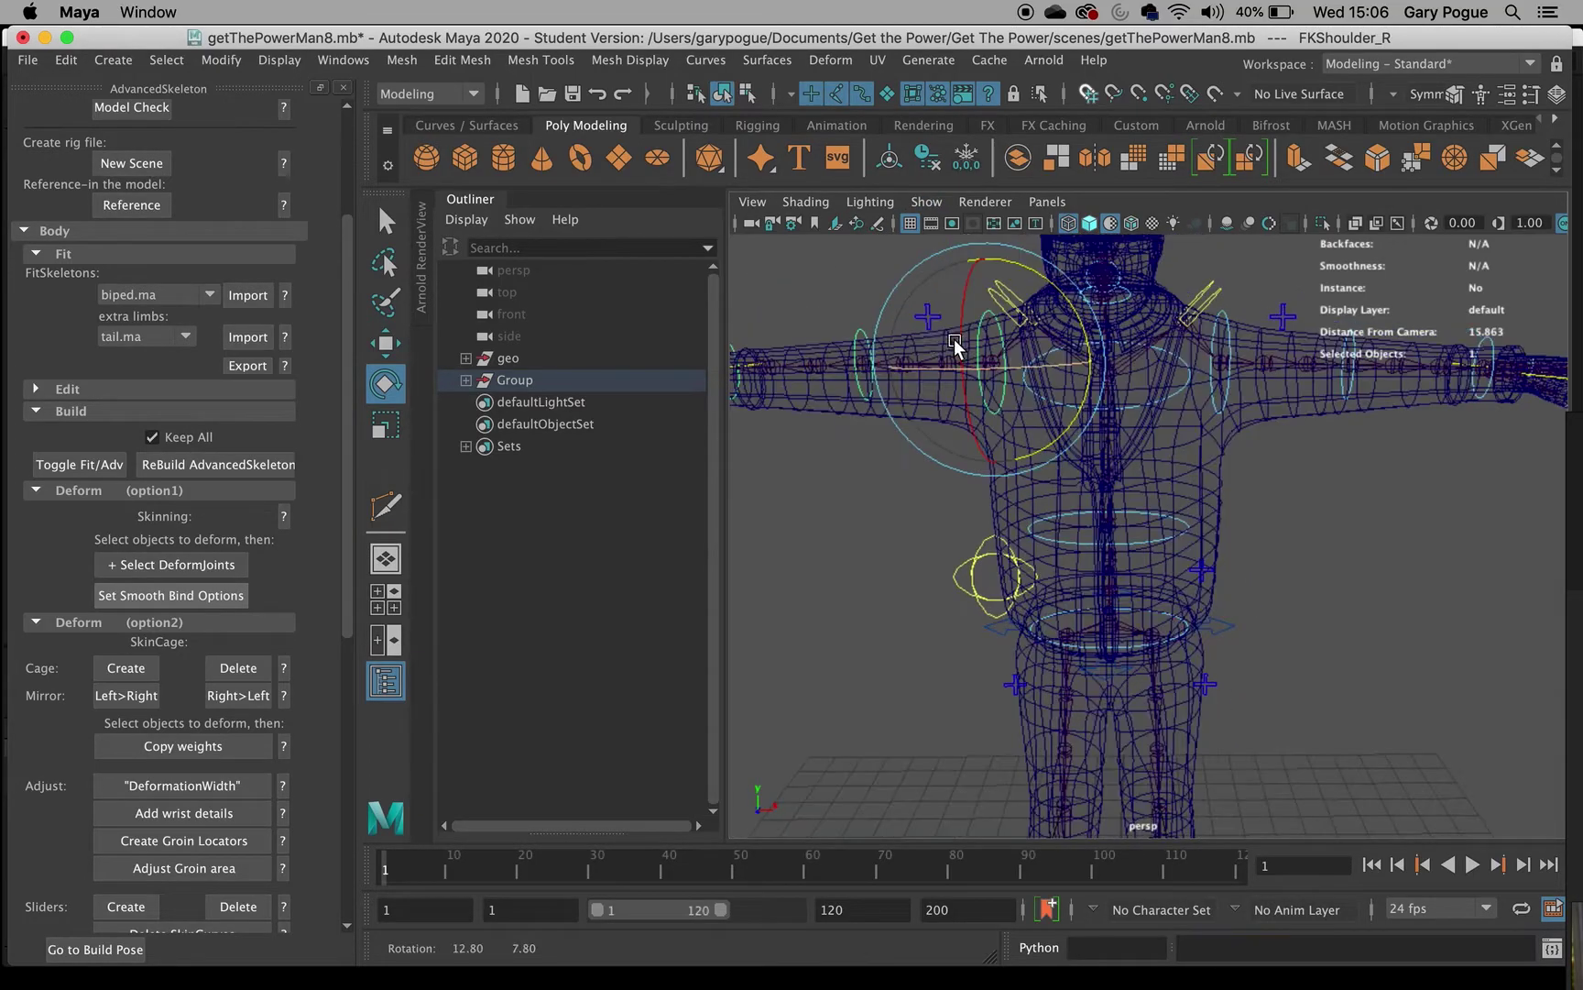
pyautogui.keyDown('alt'); pyautogui.moveTo(1091, 314); pyautogui.dragTo(1090, 398, button='middle'); pyautogui.keyUp('alt')
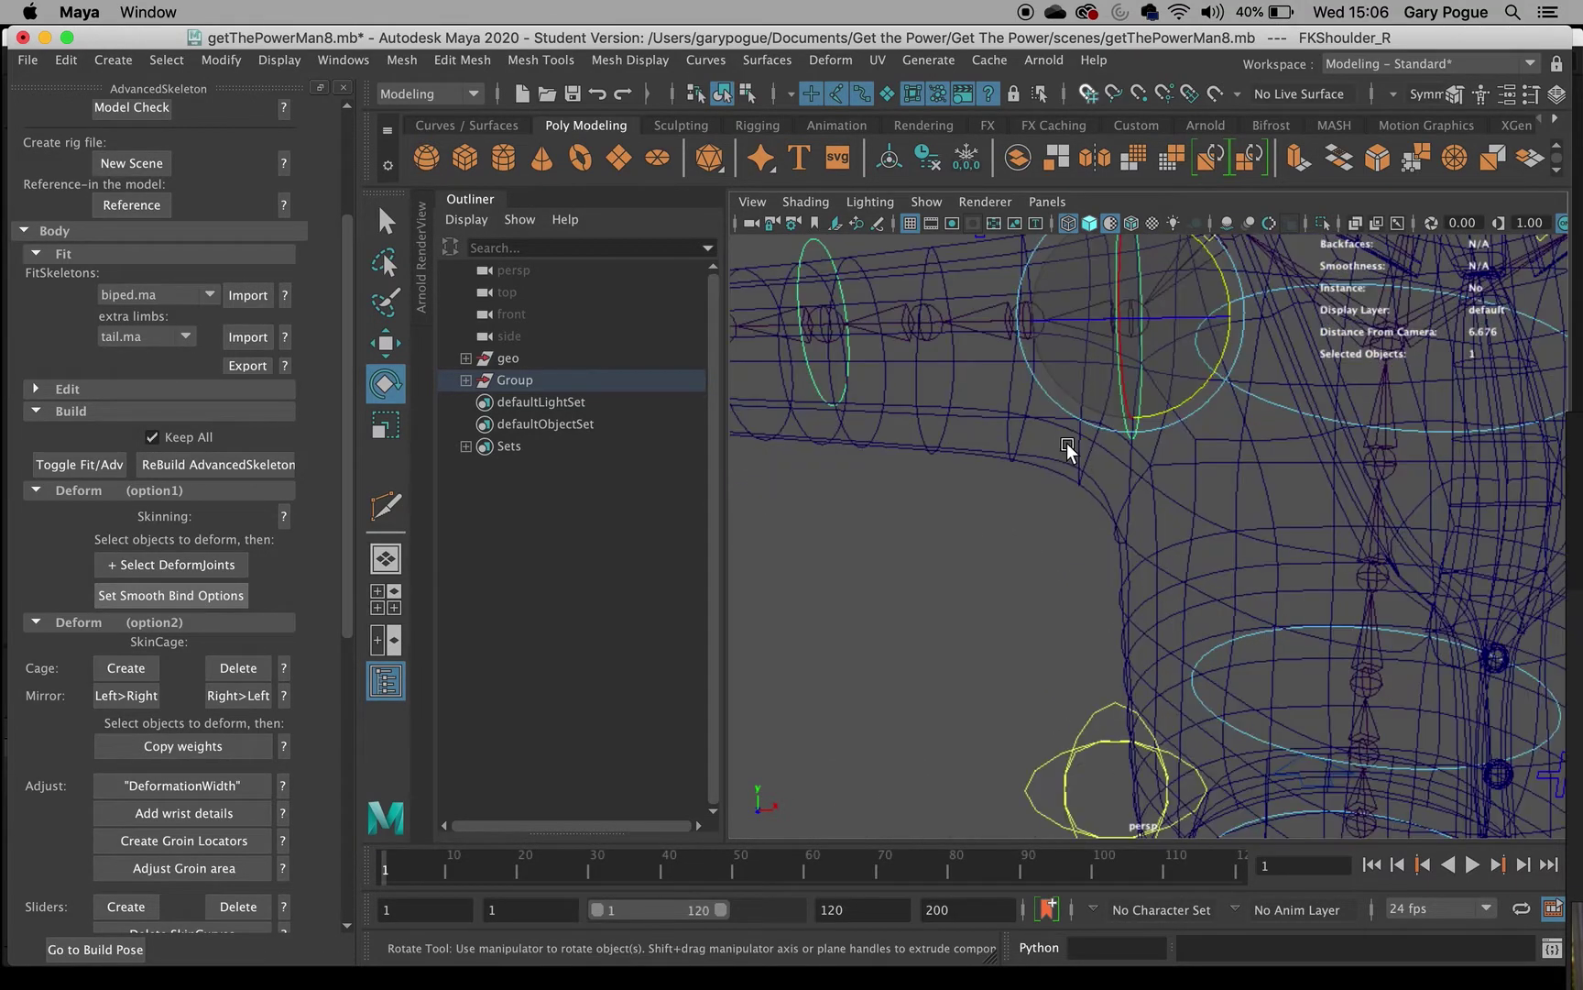
pyautogui.scroll(-3, 982, 375)
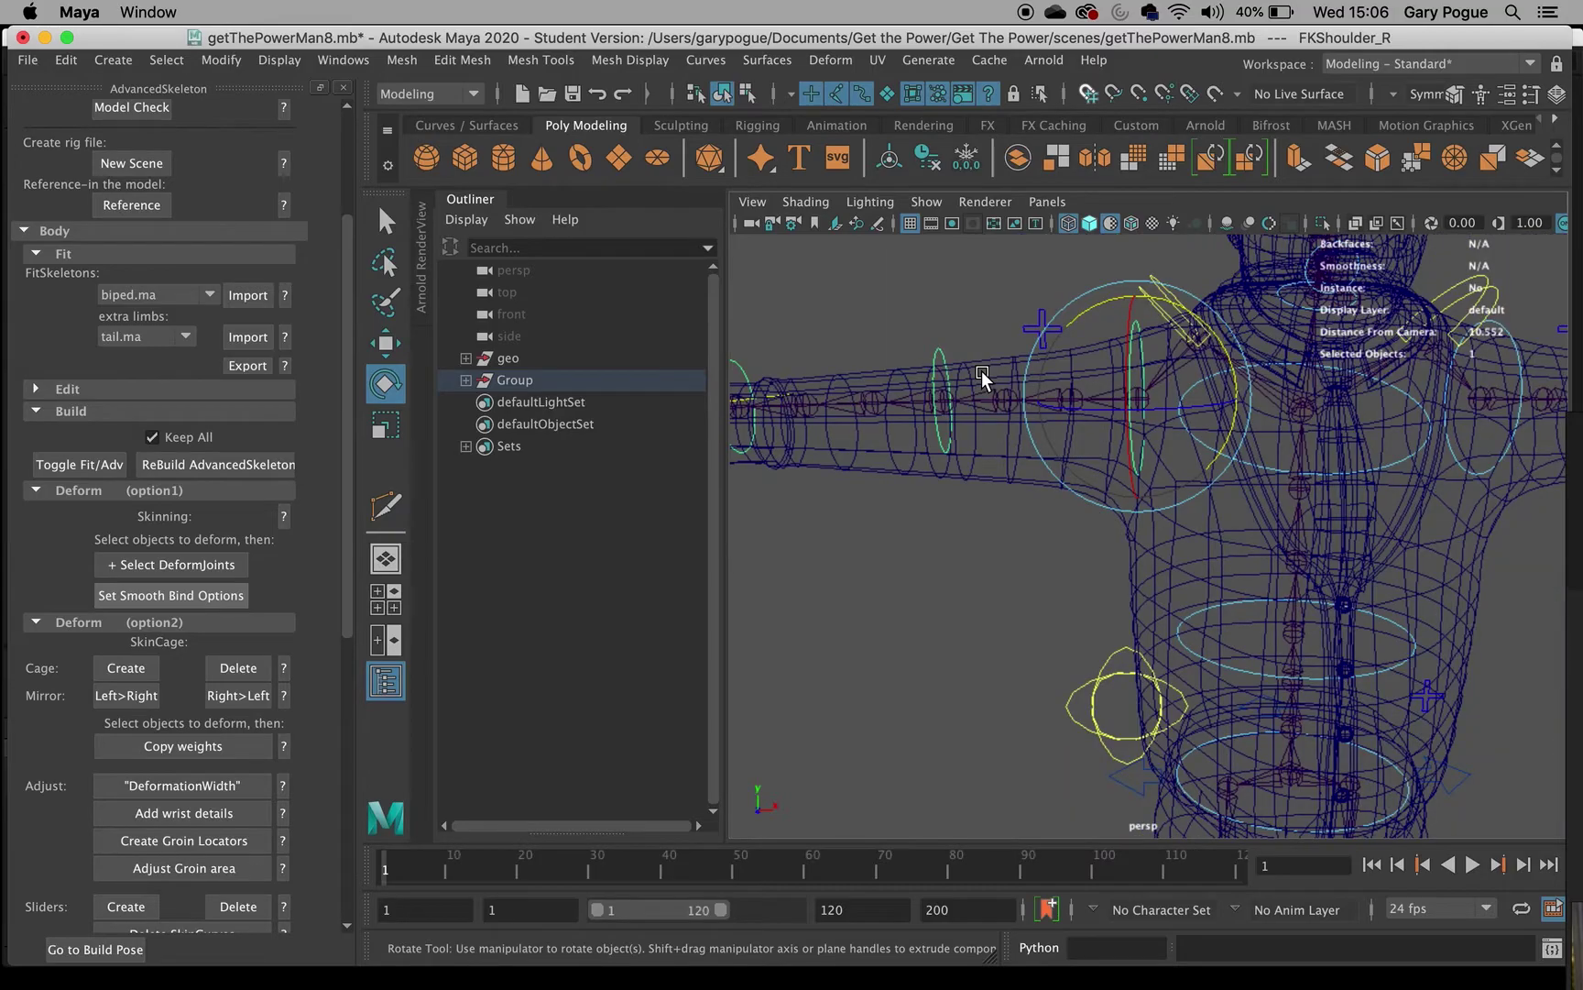
pyautogui.click(1090, 223)
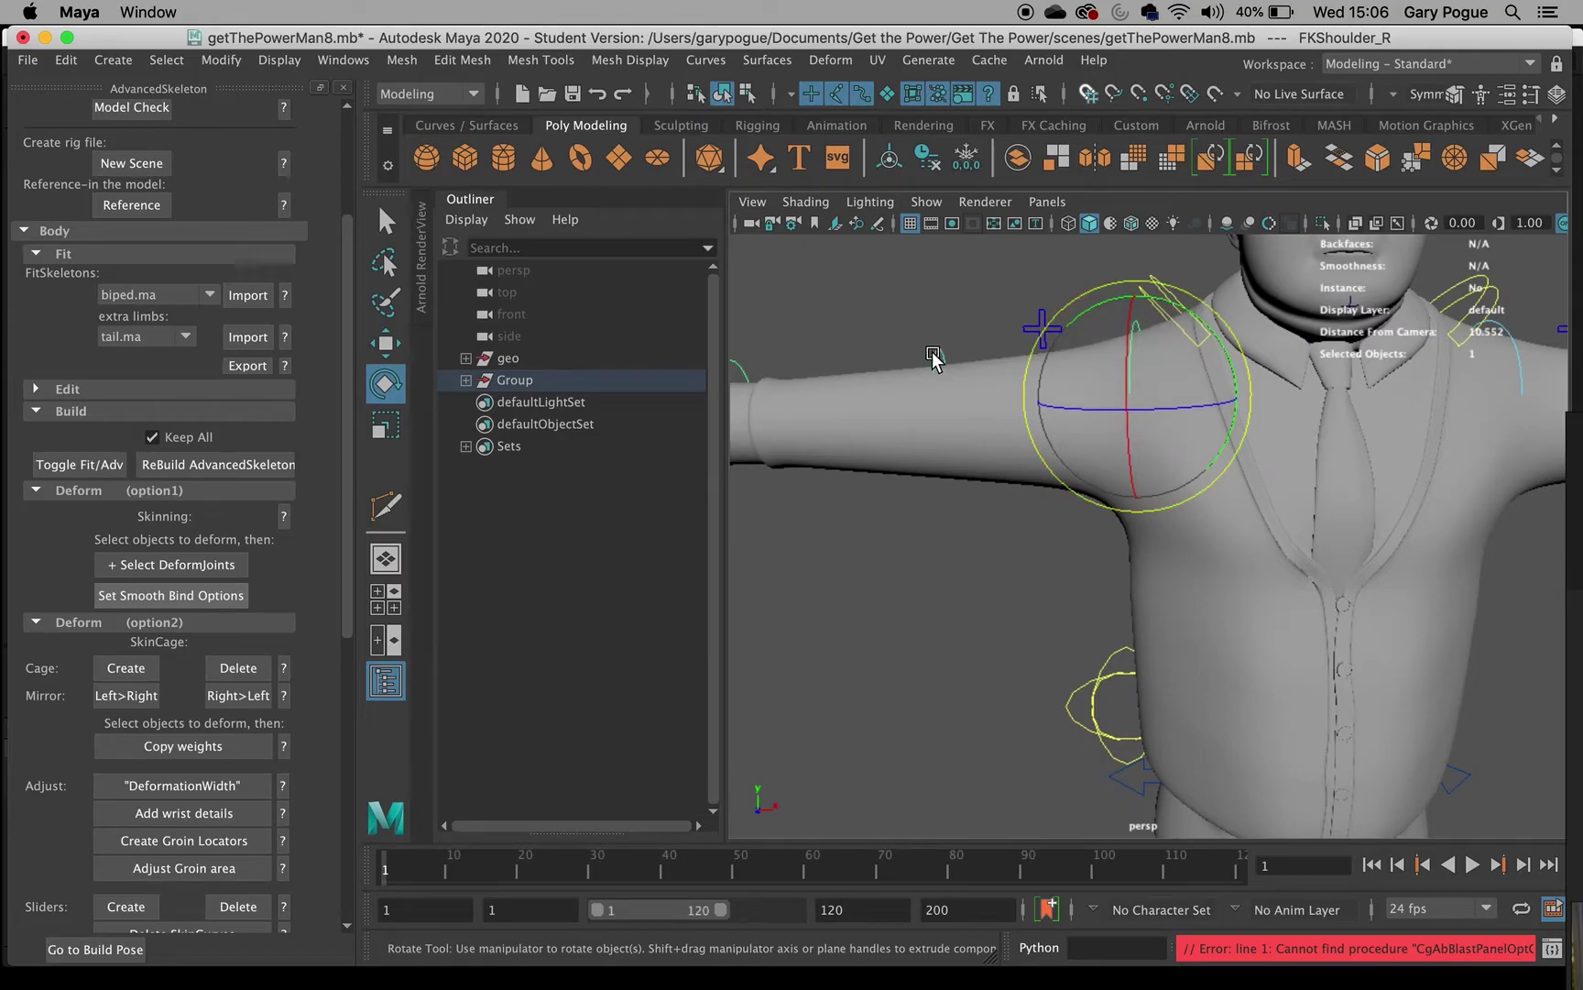
# Bend the right elbow control about 75 degrees to test the arm's deformation, and undo the rotation.
pyautogui.click(912, 400)
pyautogui.moveTo(911, 400); pyautogui.dragTo(1118, 439)
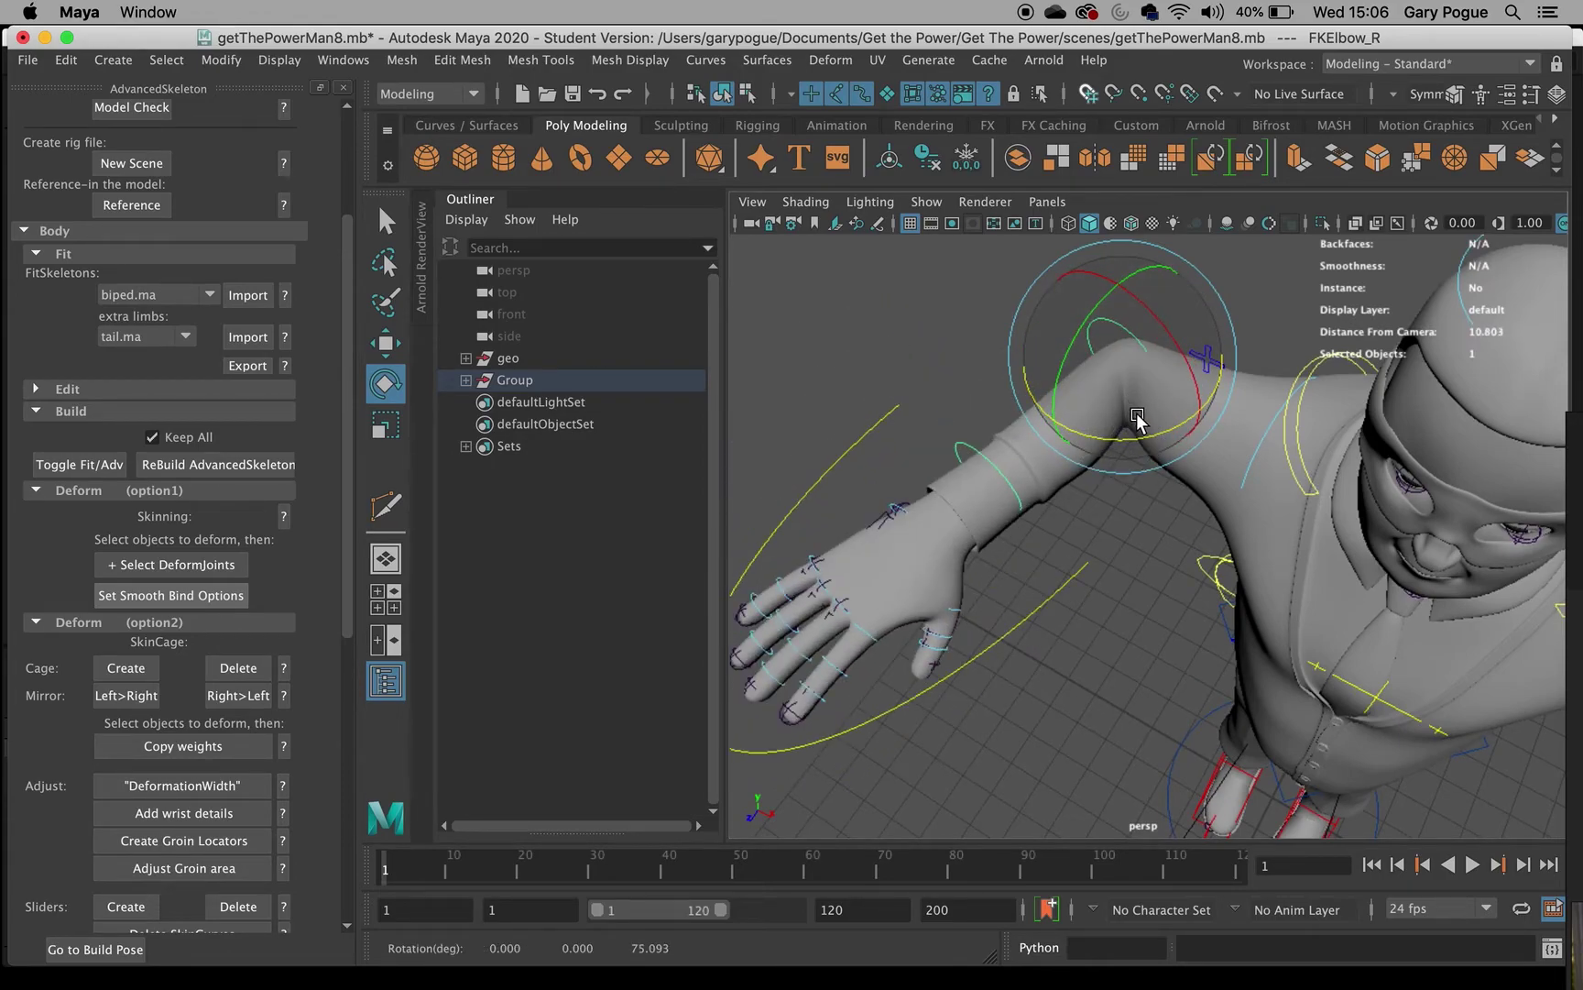
pyautogui.press('z')
pyautogui.press('z')
# Lower the right arm about 47 degrees with its shoulder control to recheck the deformation, and undo it.
pyautogui.keyDown('alt'); pyautogui.moveTo(1131, 437); pyautogui.dragTo(1261, 371); pyautogui.keyUp('alt')
pyautogui.click(1276, 335)
pyautogui.moveTo(1304, 254); pyautogui.dragTo(1248, 424)
pyautogui.press('z')
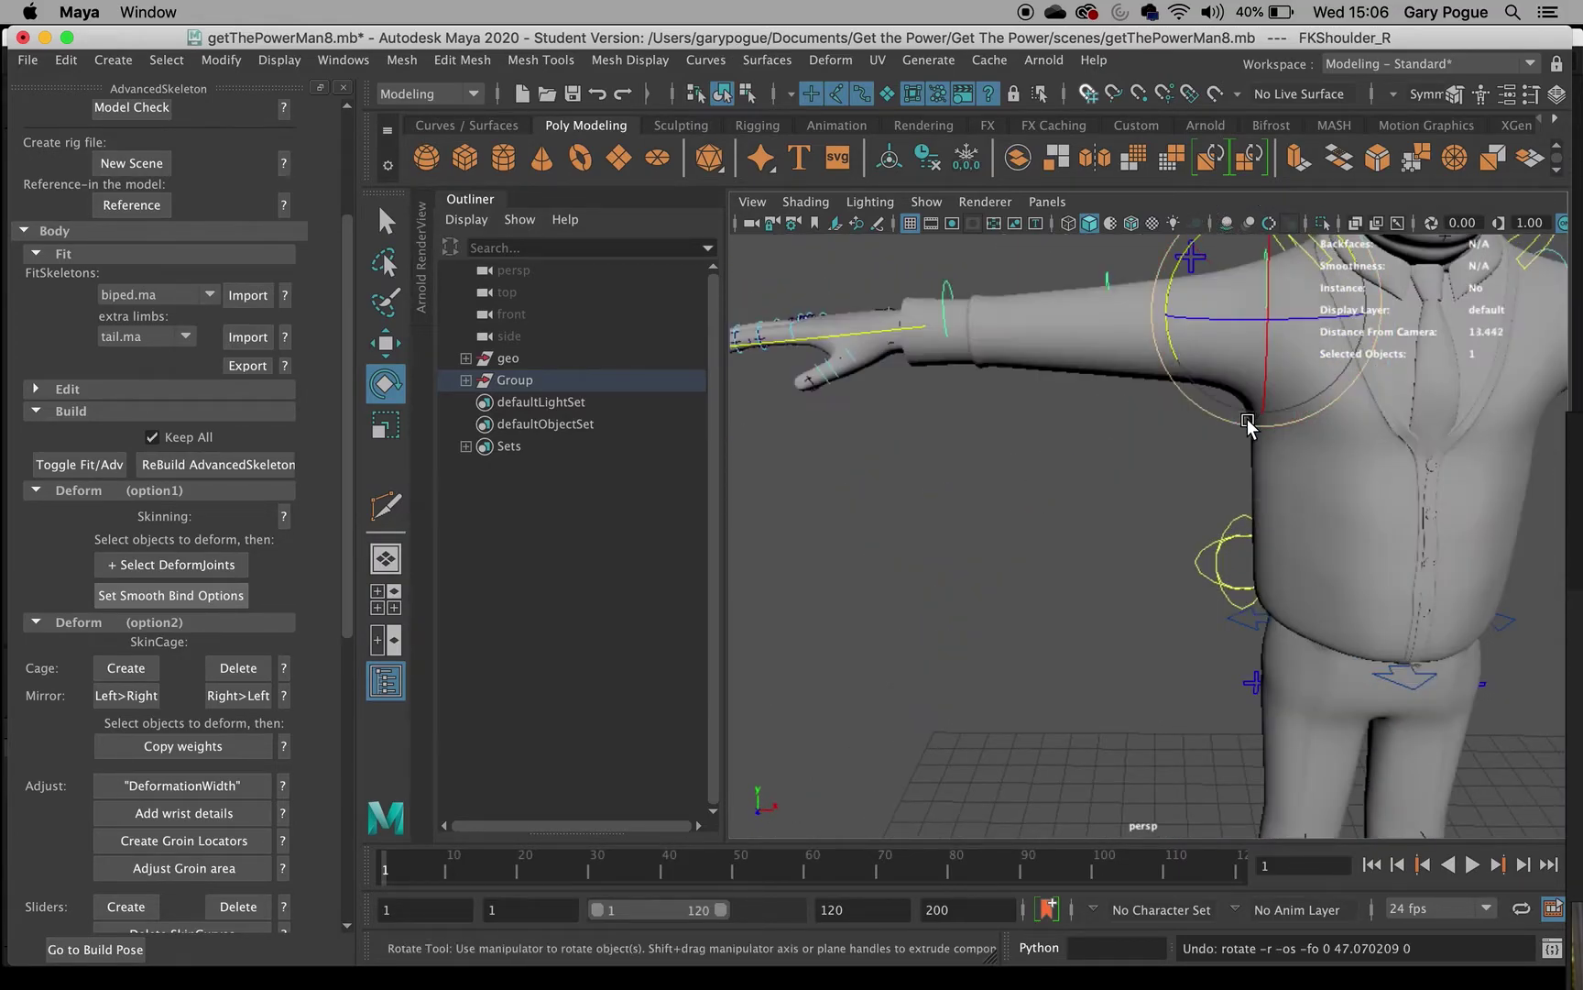
# Raise the right leg's IK foot control to test the knee and hip deformation, and undo the move.
pyautogui.keyDown('alt'); pyautogui.moveTo(1217, 546); pyautogui.dragTo(1096, 465); pyautogui.keyUp('alt')
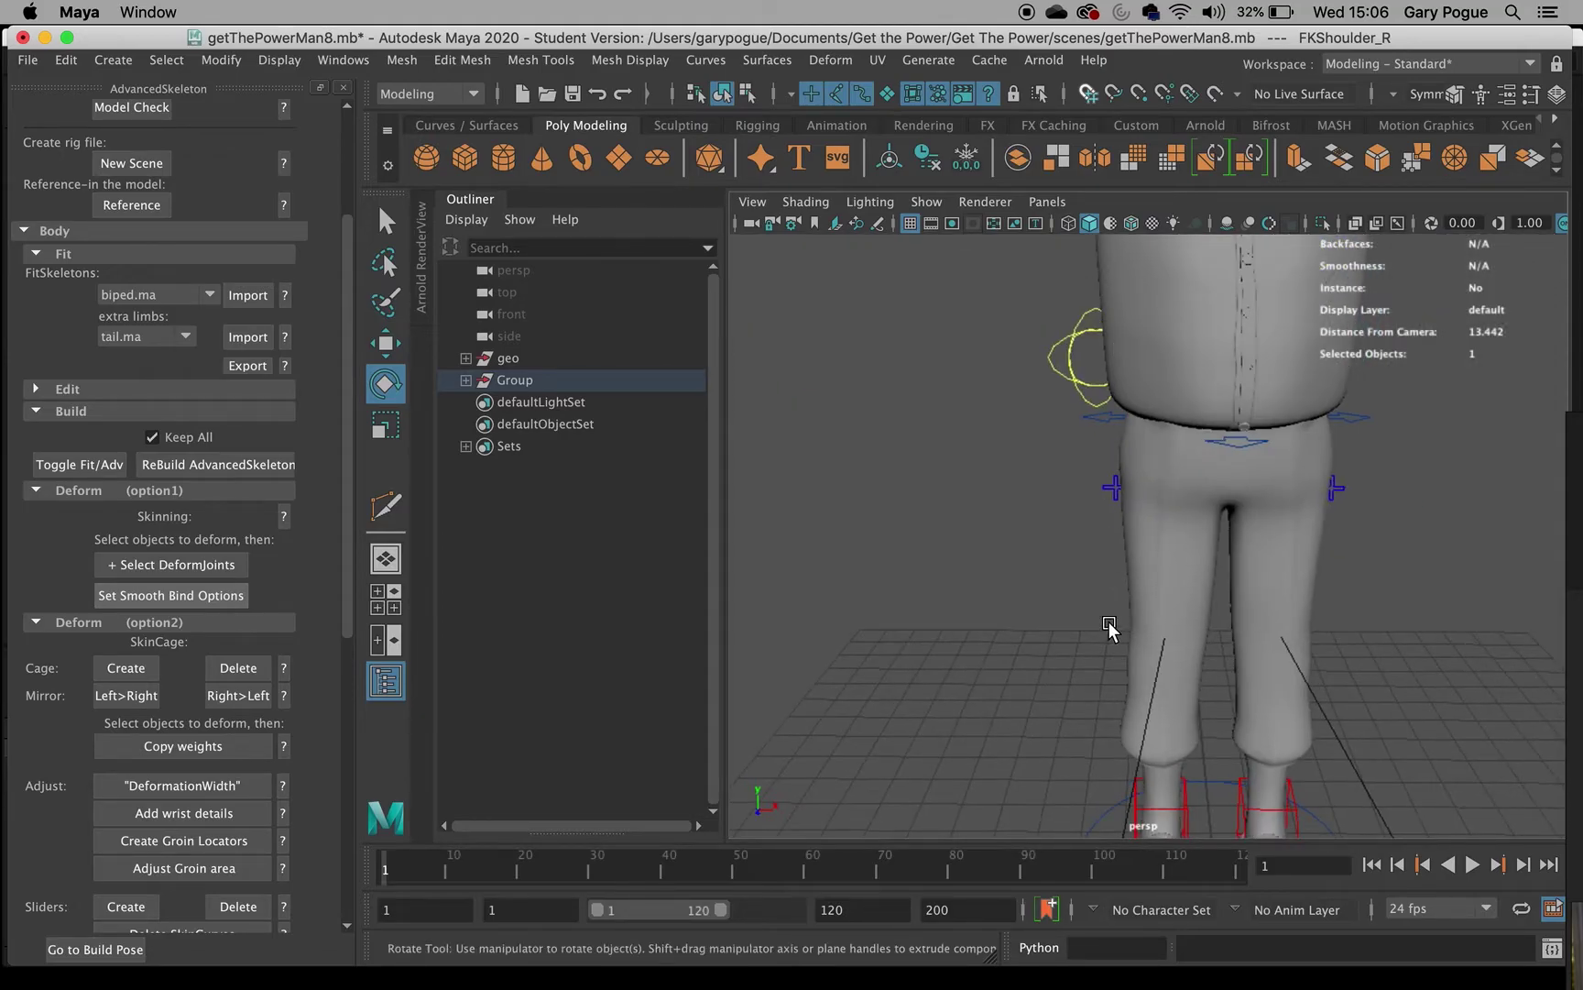
pyautogui.scroll(-5, 1107, 627)
pyautogui.keyDown('alt'); pyautogui.moveTo(1078, 640); pyautogui.dragTo(1156, 676); pyautogui.keyUp('alt')
pyautogui.click(1125, 704)
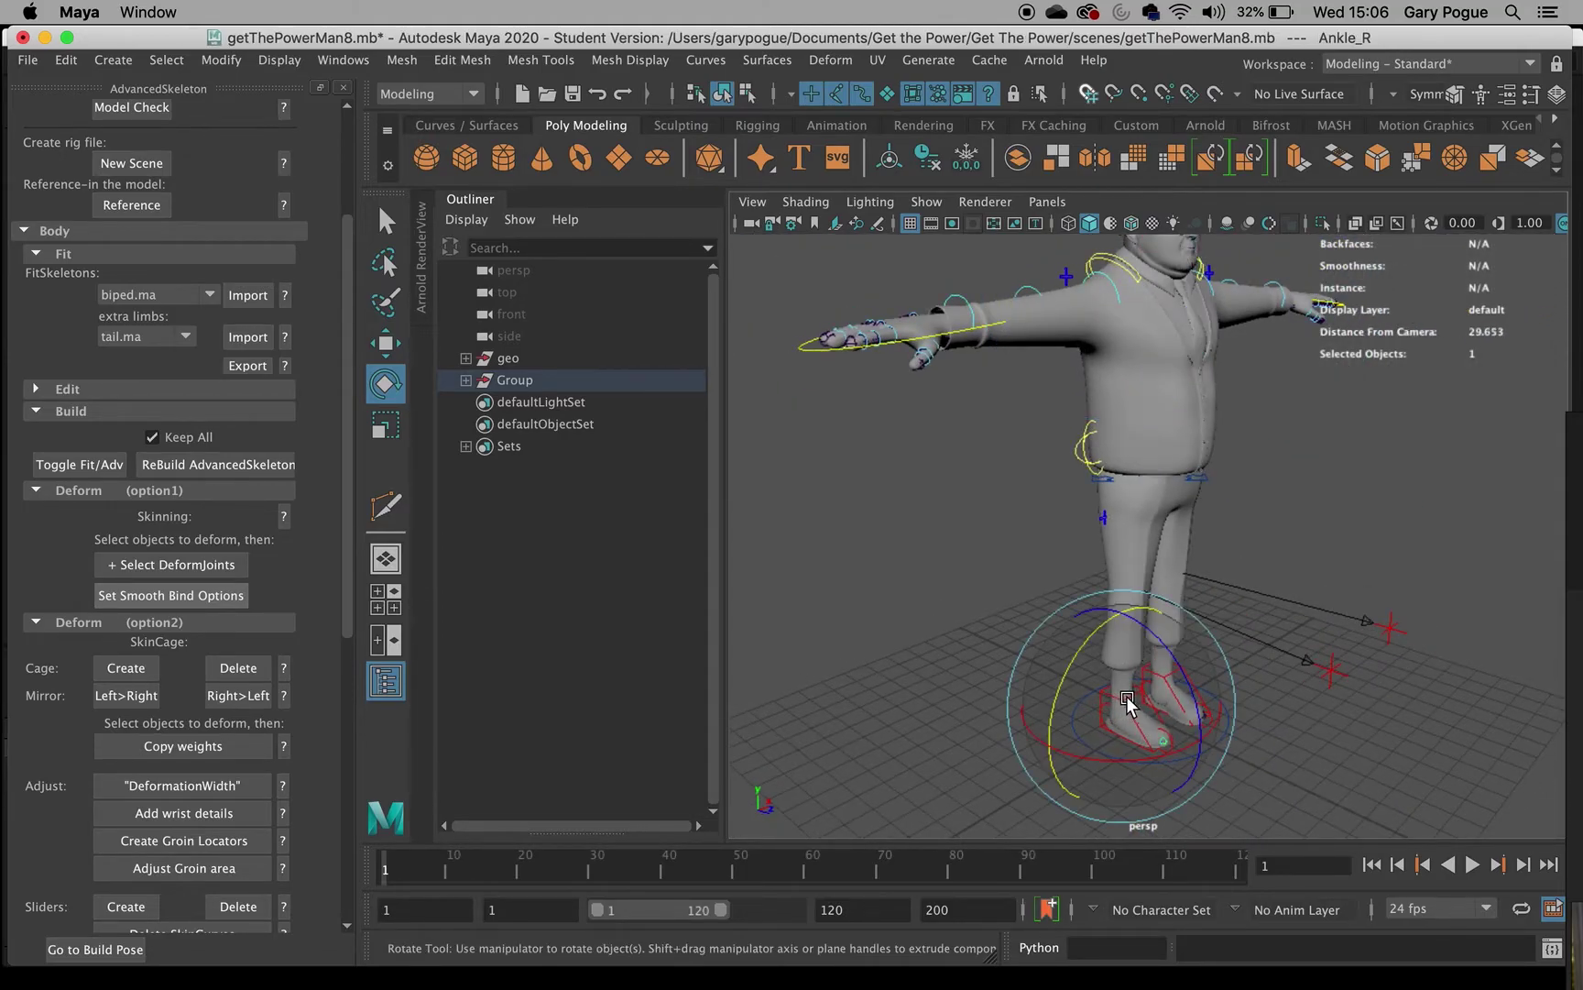
pyautogui.press('w')
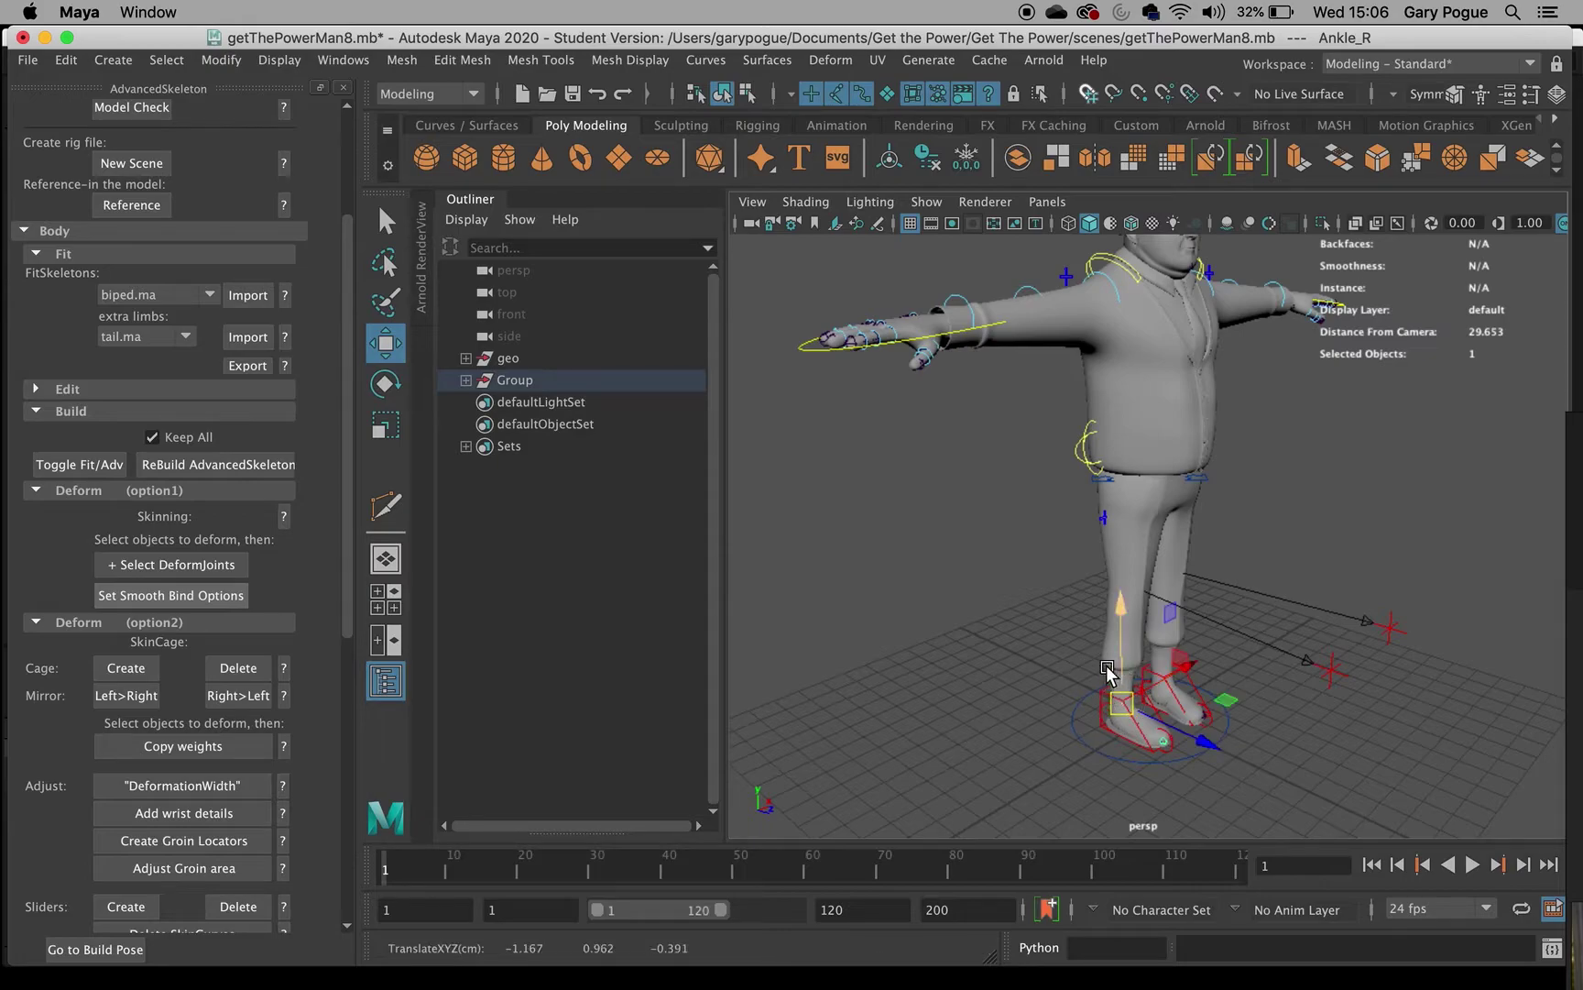
pyautogui.click(1099, 698)
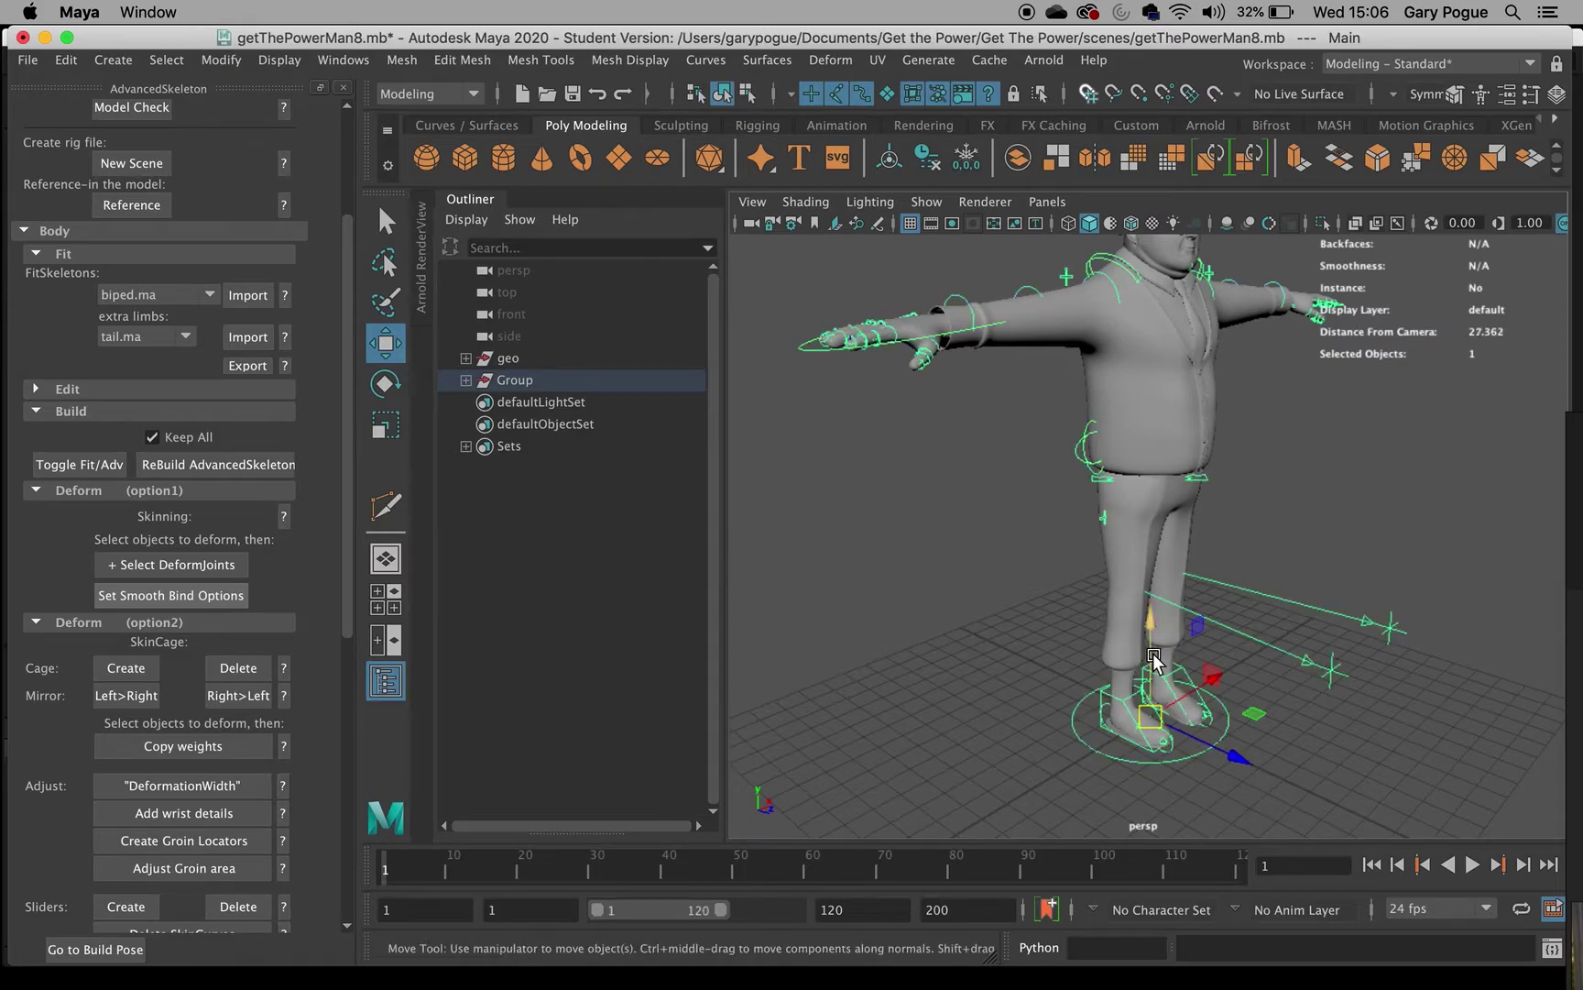
pyautogui.scroll(3, 1102, 728)
pyautogui.click(1070, 803)
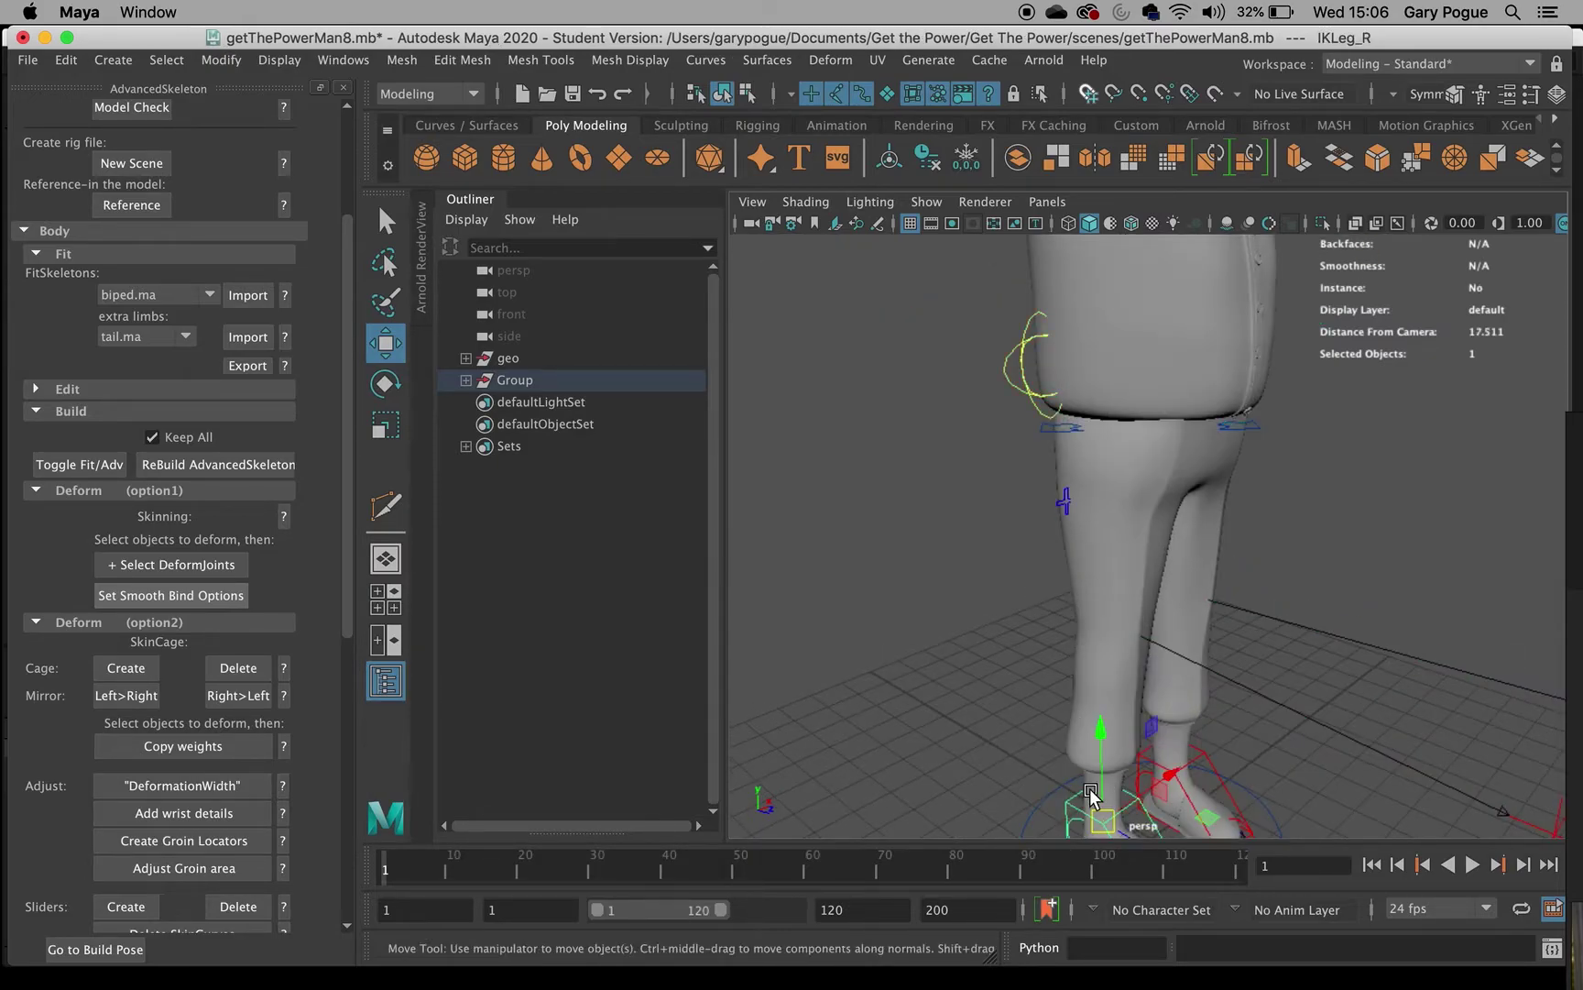
pyautogui.moveTo(1104, 733); pyautogui.dragTo(1145, 586)
pyautogui.scroll(-3, 1195, 661)
pyautogui.keyDown('alt'); pyautogui.moveTo(1194, 662); pyautogui.dragTo(1228, 401); pyautogui.keyUp('alt')
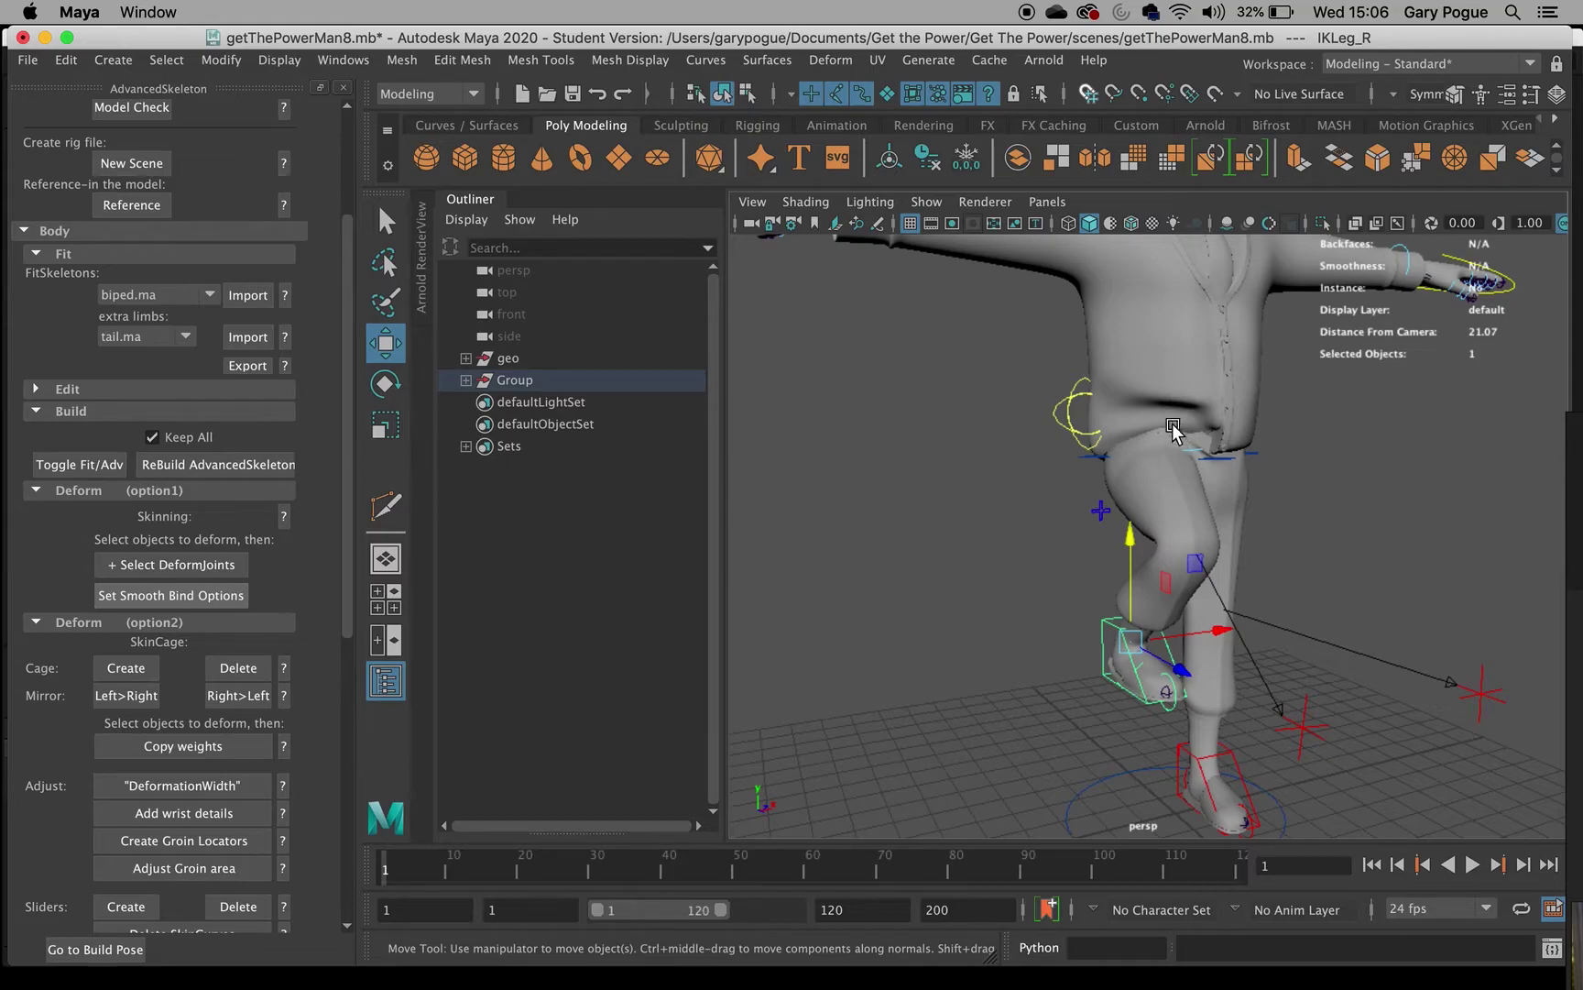
pyautogui.hotkey('ctrl', 'z')
# Rotate the head control to test how the head and neck deform, and undo the rotation.
pyautogui.keyDown('alt'); pyautogui.moveTo(1181, 658); pyautogui.dragTo(1212, 543, button='right'); pyautogui.keyUp('alt')
pyautogui.keyDown('alt'); pyautogui.moveTo(1269, 469); pyautogui.dragTo(1173, 531); pyautogui.keyUp('alt')
pyautogui.keyDown('alt'); pyautogui.moveTo(1197, 337); pyautogui.dragTo(1133, 412, button='middle'); pyautogui.keyUp('alt')
pyautogui.scroll(6, 1174, 515)
pyautogui.click(1135, 448)
pyautogui.press('e')
pyautogui.moveTo(1132, 412); pyautogui.dragTo(1112, 319)
pyautogui.hotkey('ctrl', 'z')
pyautogui.hotkey('ctrl', 'z')
pyautogui.scroll(-5, 1201, 461)
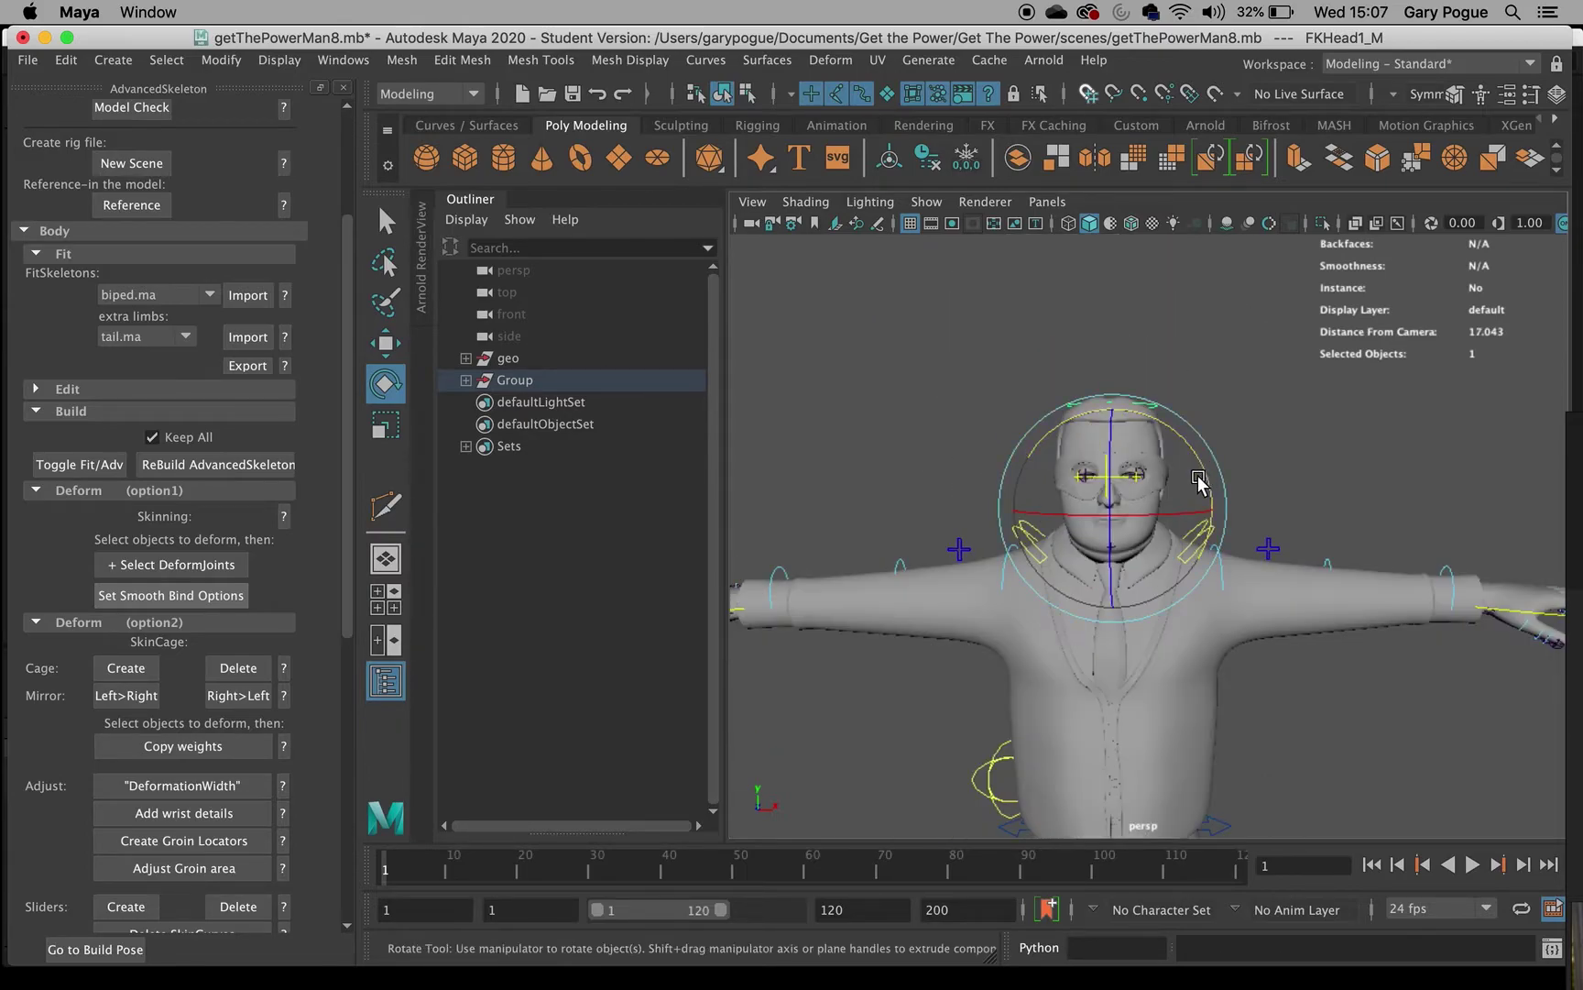
pyautogui.keyDown('alt'); pyautogui.moveTo(832, 674); pyautogui.dragTo(845, 594, button='middle'); pyautogui.keyUp('alt')
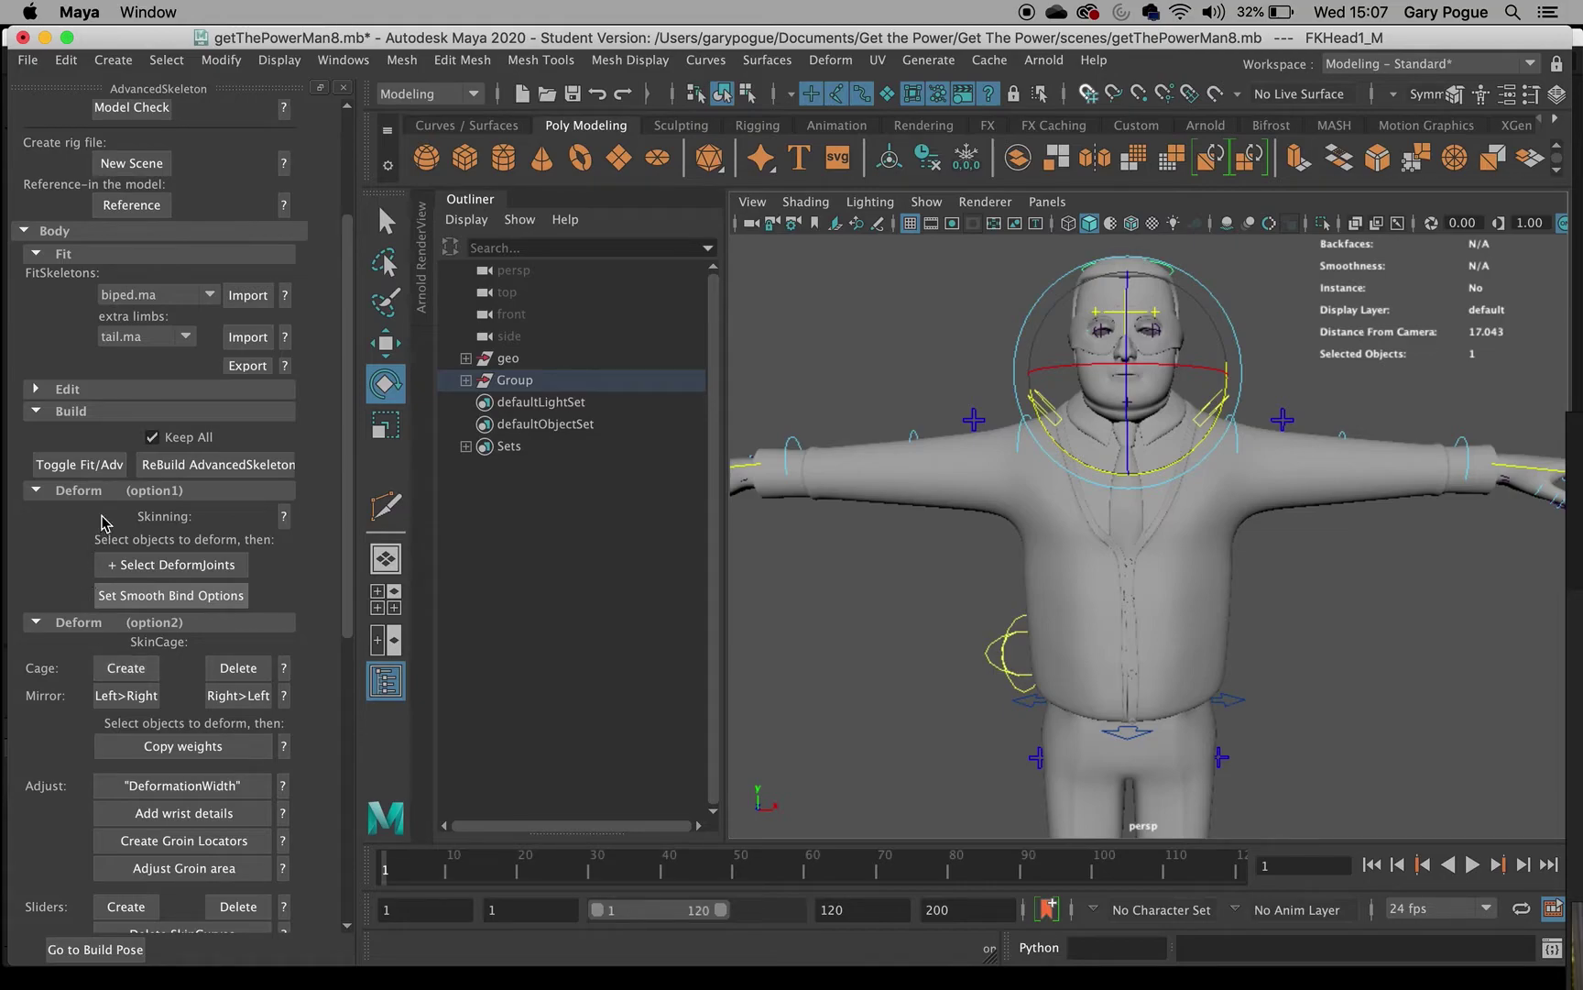
# Try to create a skin cage for the character with Deform (option2), and inspect the cage around the hips.
pyautogui.click(36, 490)
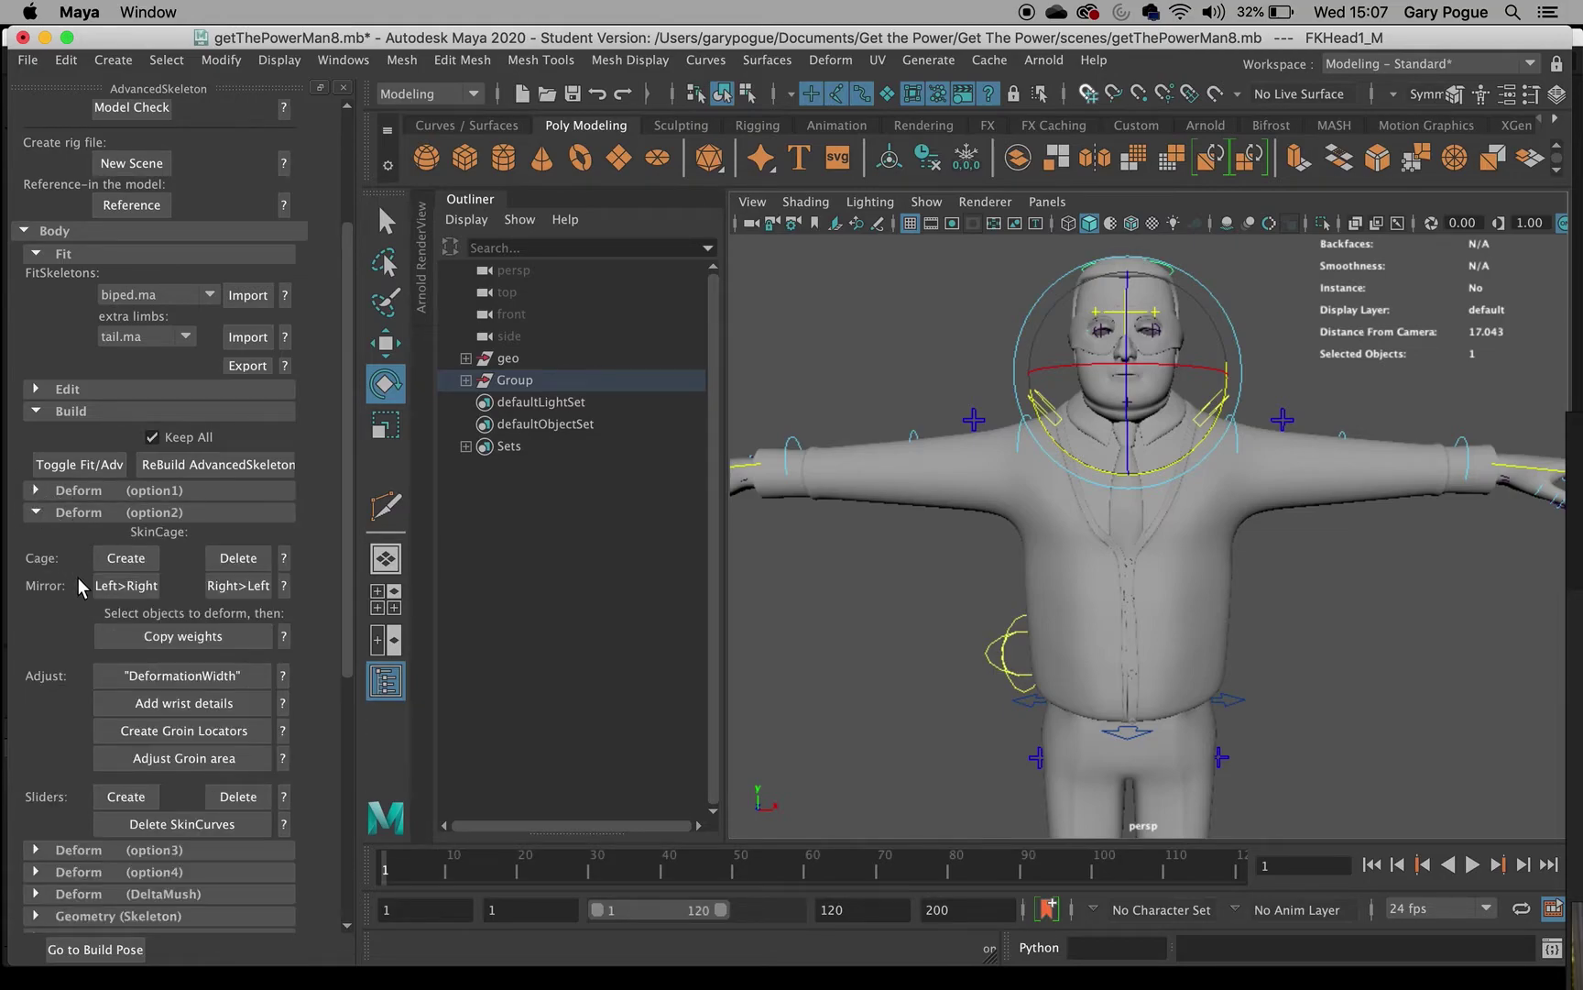
pyautogui.click(112, 559)
pyautogui.scroll(-5, 1097, 734)
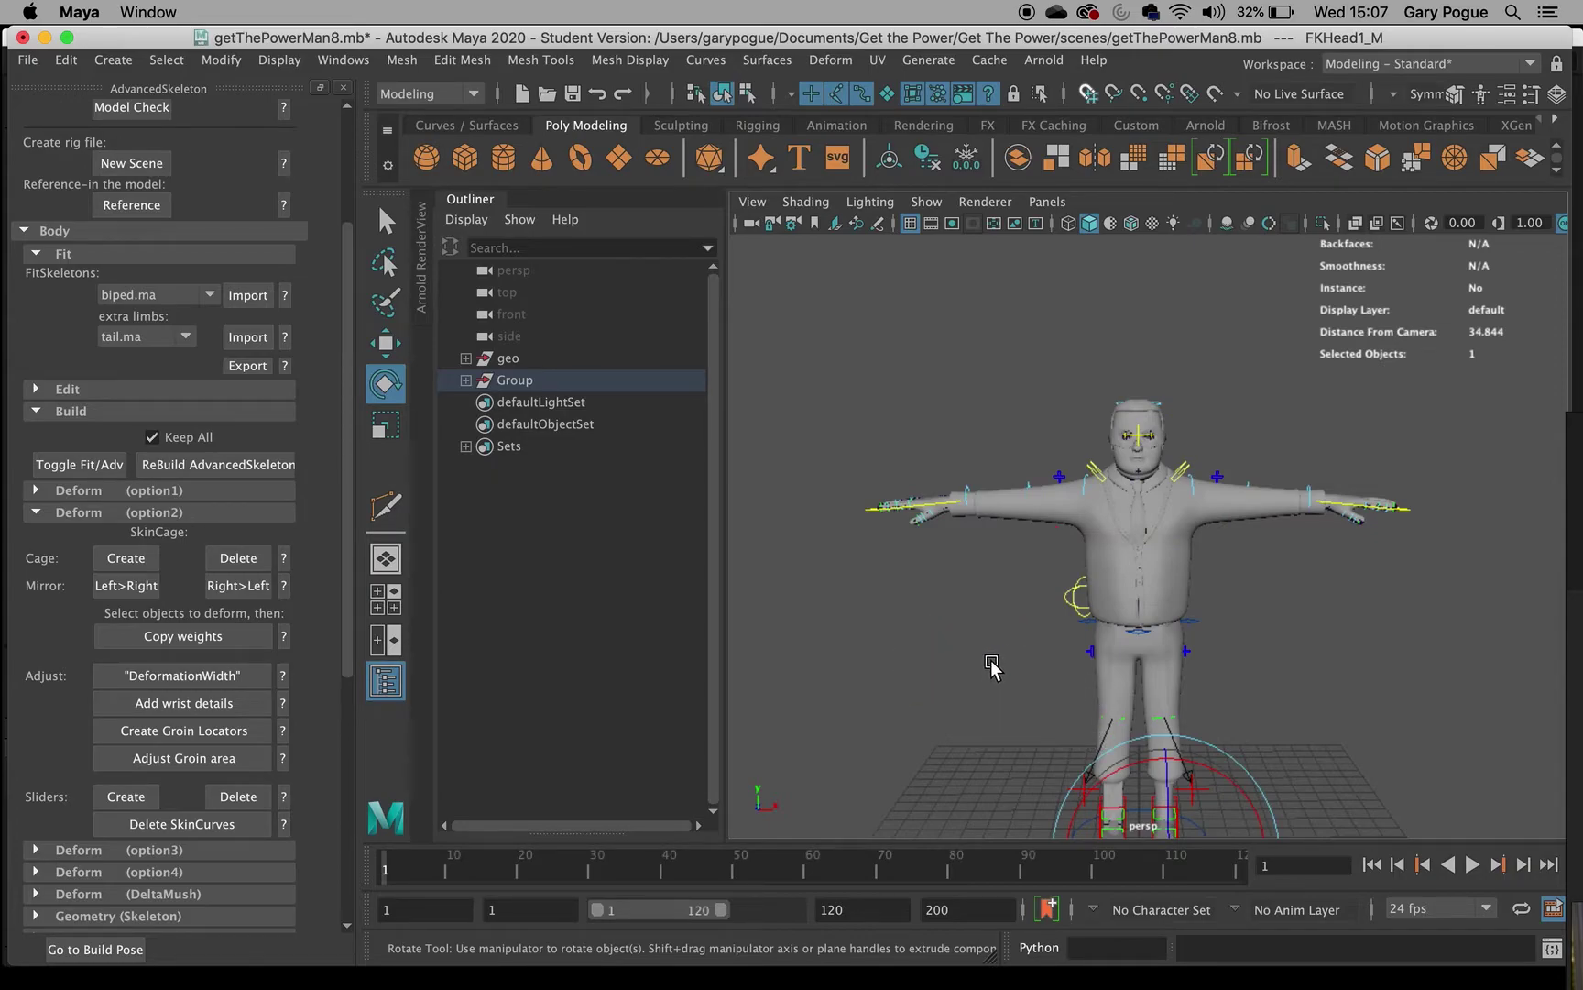
pyautogui.keyDown('alt'); pyautogui.moveTo(974, 658); pyautogui.dragTo(1036, 661); pyautogui.keyUp('alt')
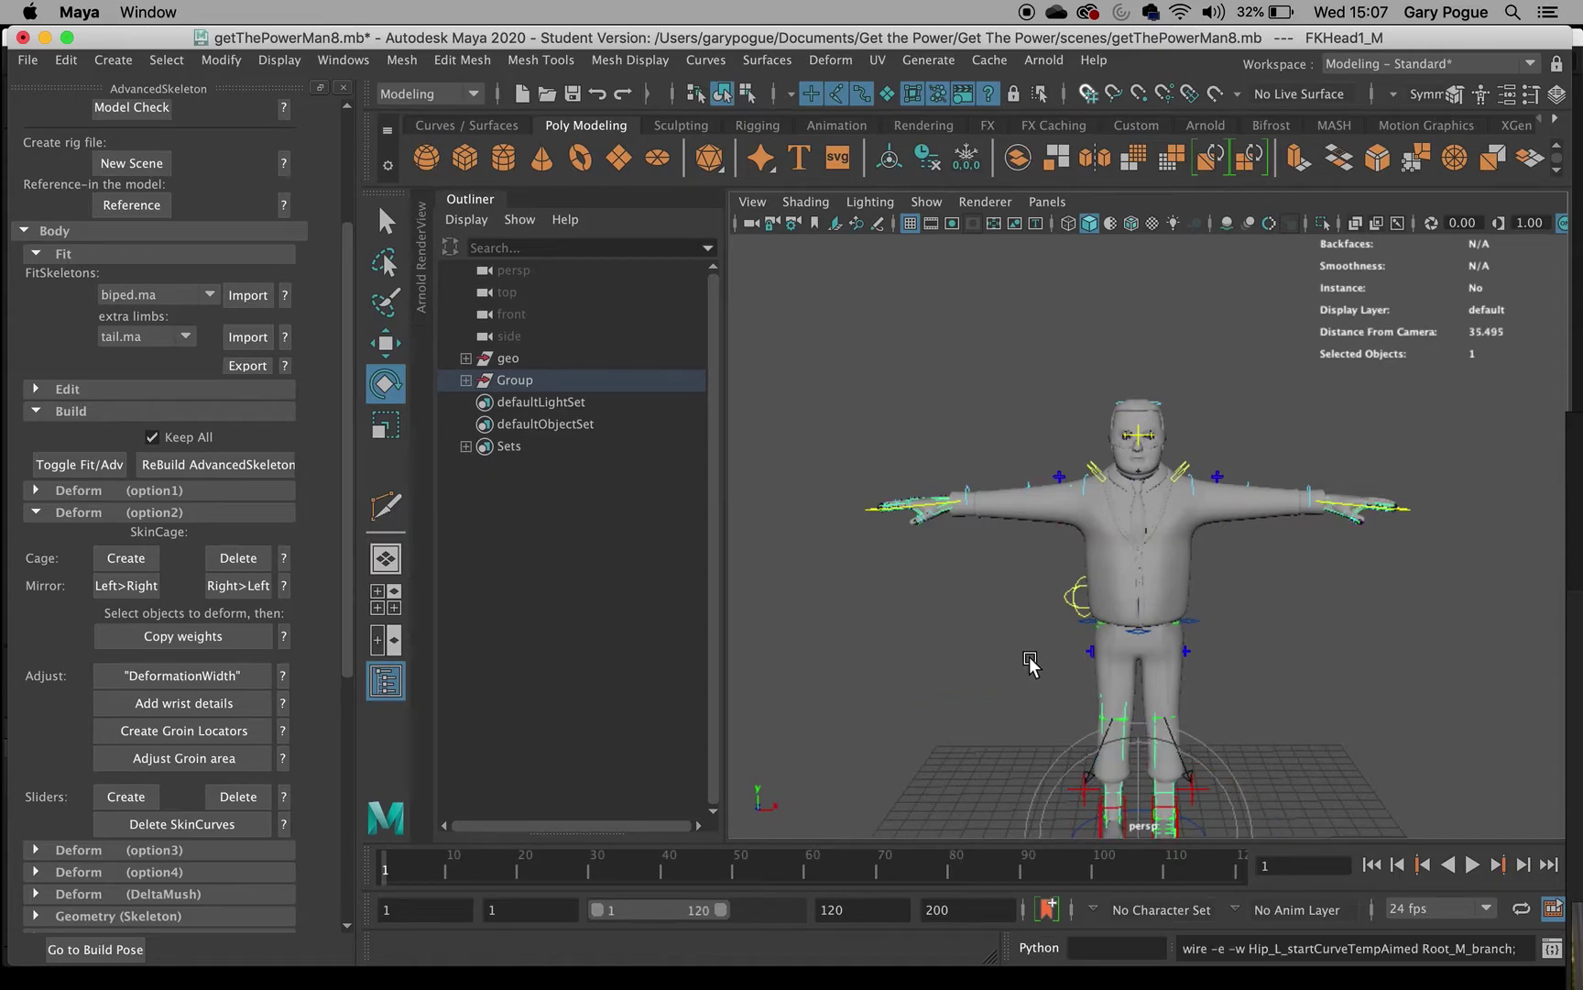
pyautogui.click(962, 652)
pyautogui.keyDown('alt'); pyautogui.moveTo(1204, 680); pyautogui.dragTo(1092, 624); pyautogui.keyUp('alt')
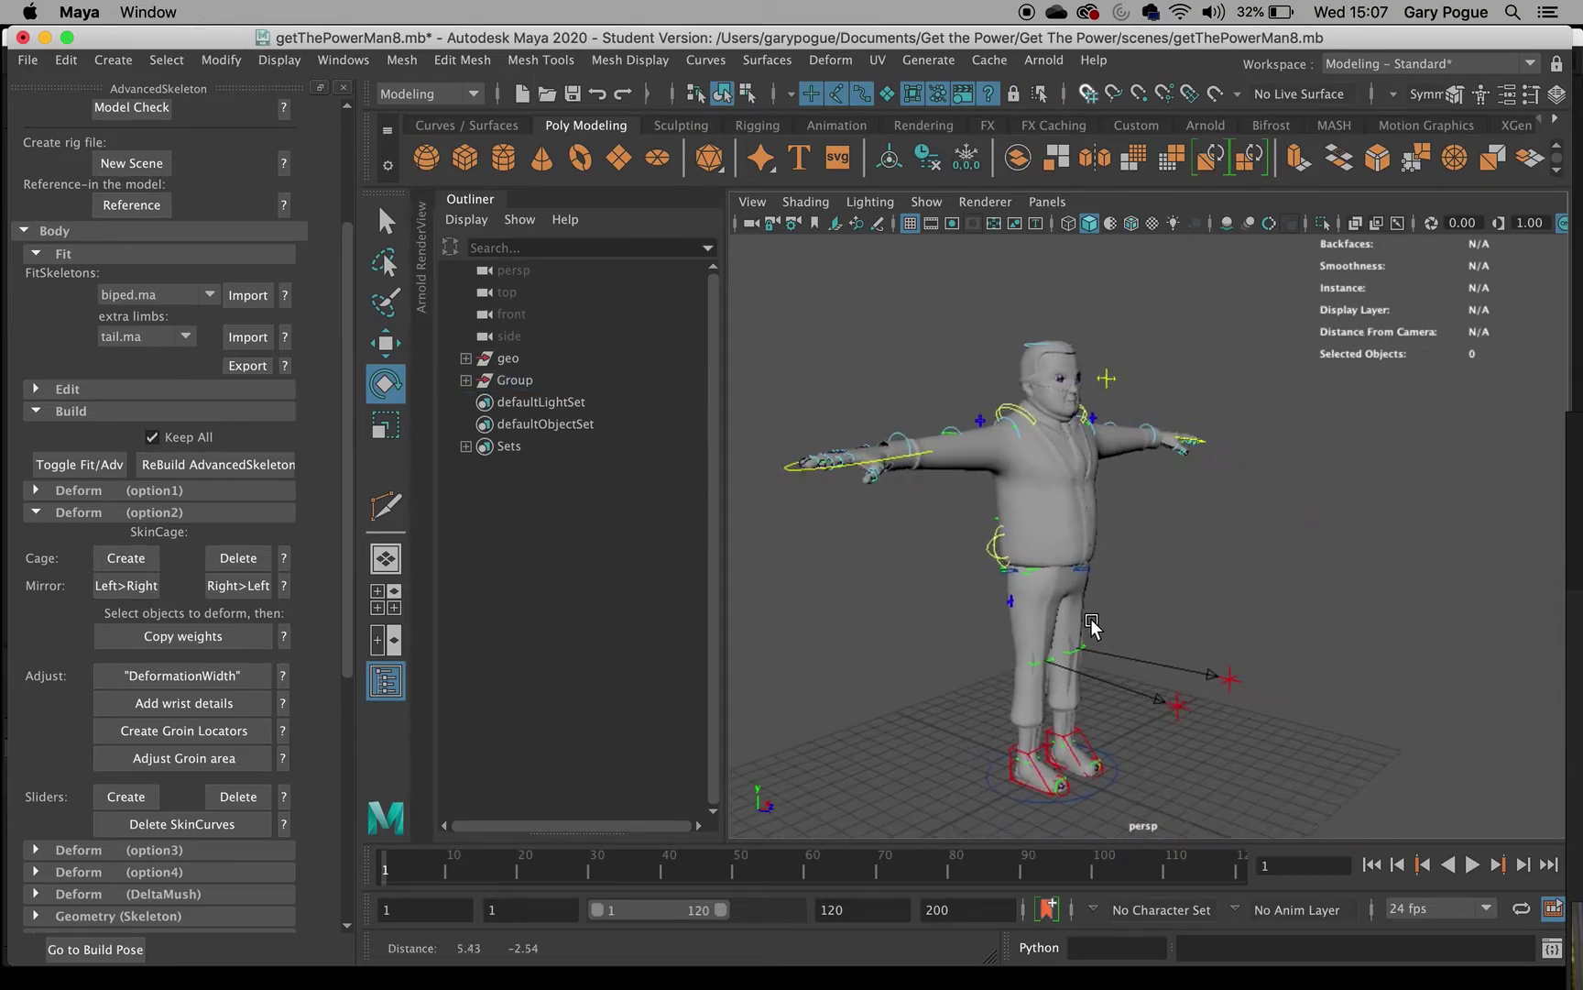
pyautogui.scroll(5, 1093, 624)
pyautogui.scroll(-5, 1026, 565)
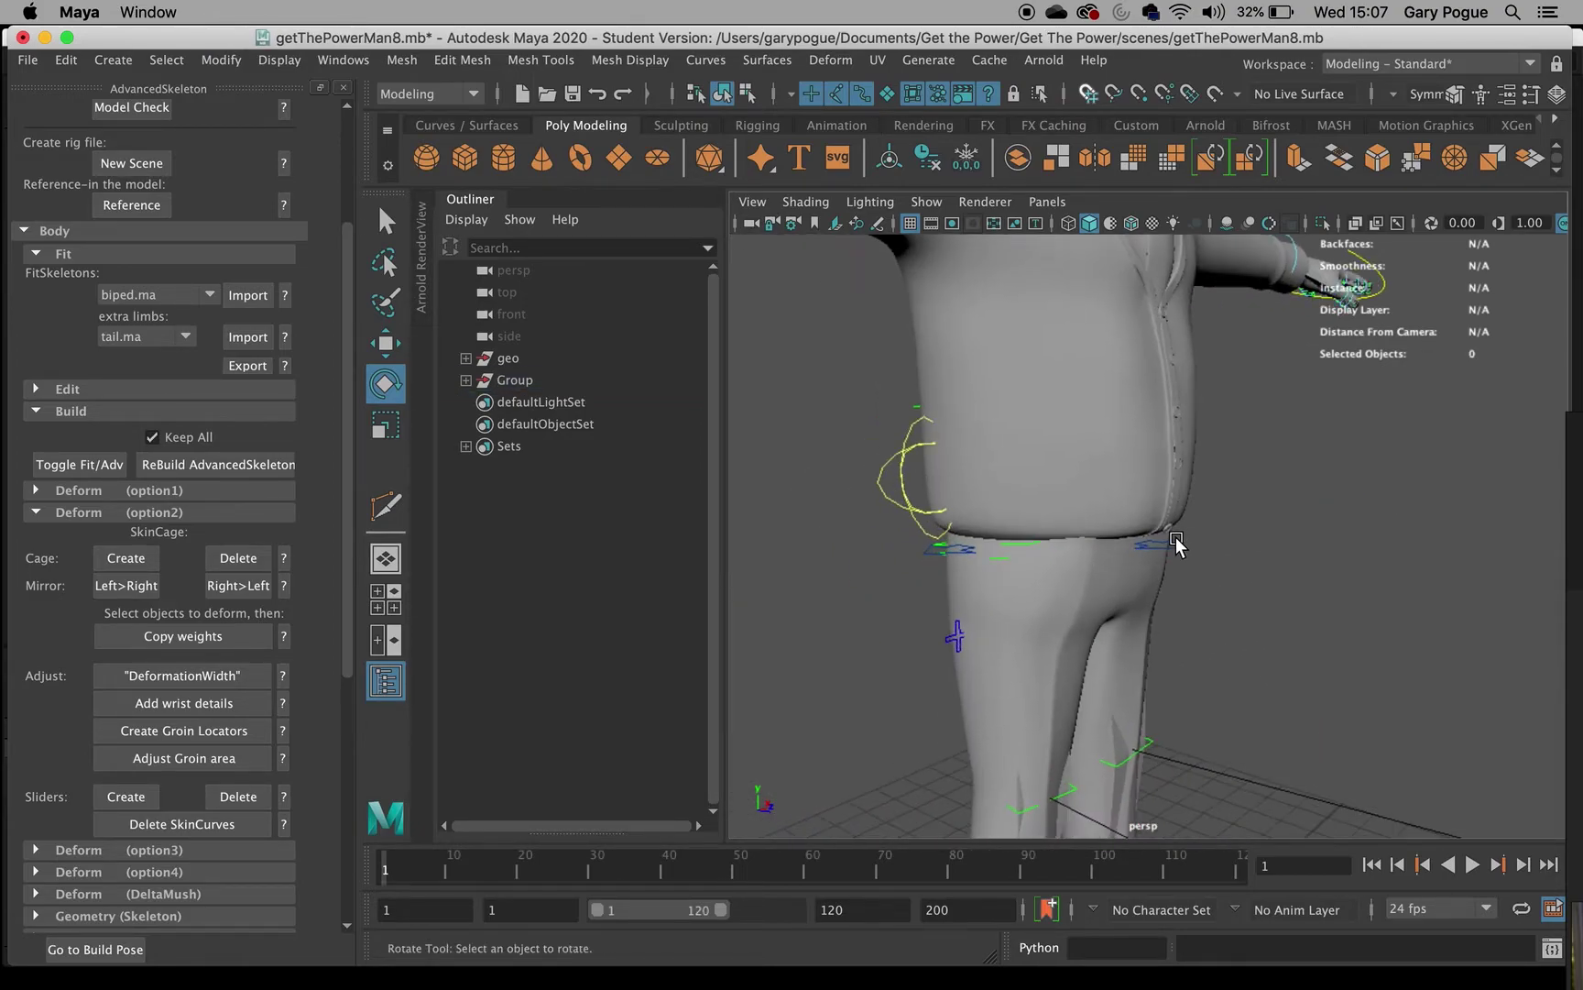
# Turn on X-ray display so the curves and joints can be seen through the character's mesh.
pyautogui.click(870, 203)
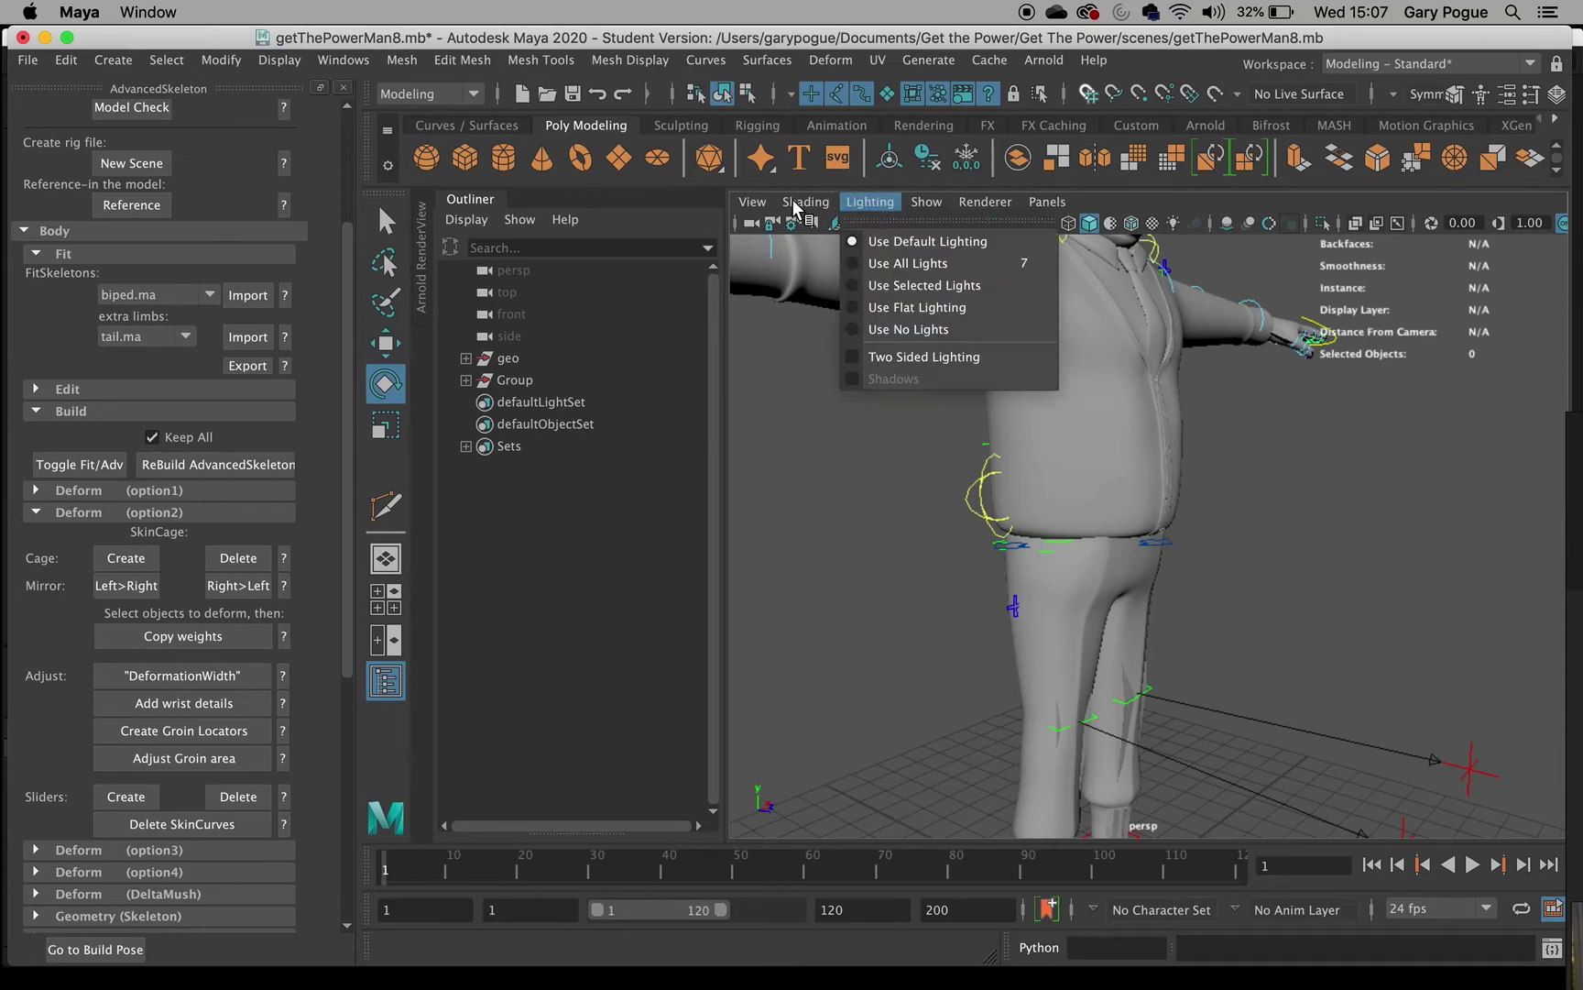
pyautogui.click(825, 422)
pyautogui.click(838, 228)
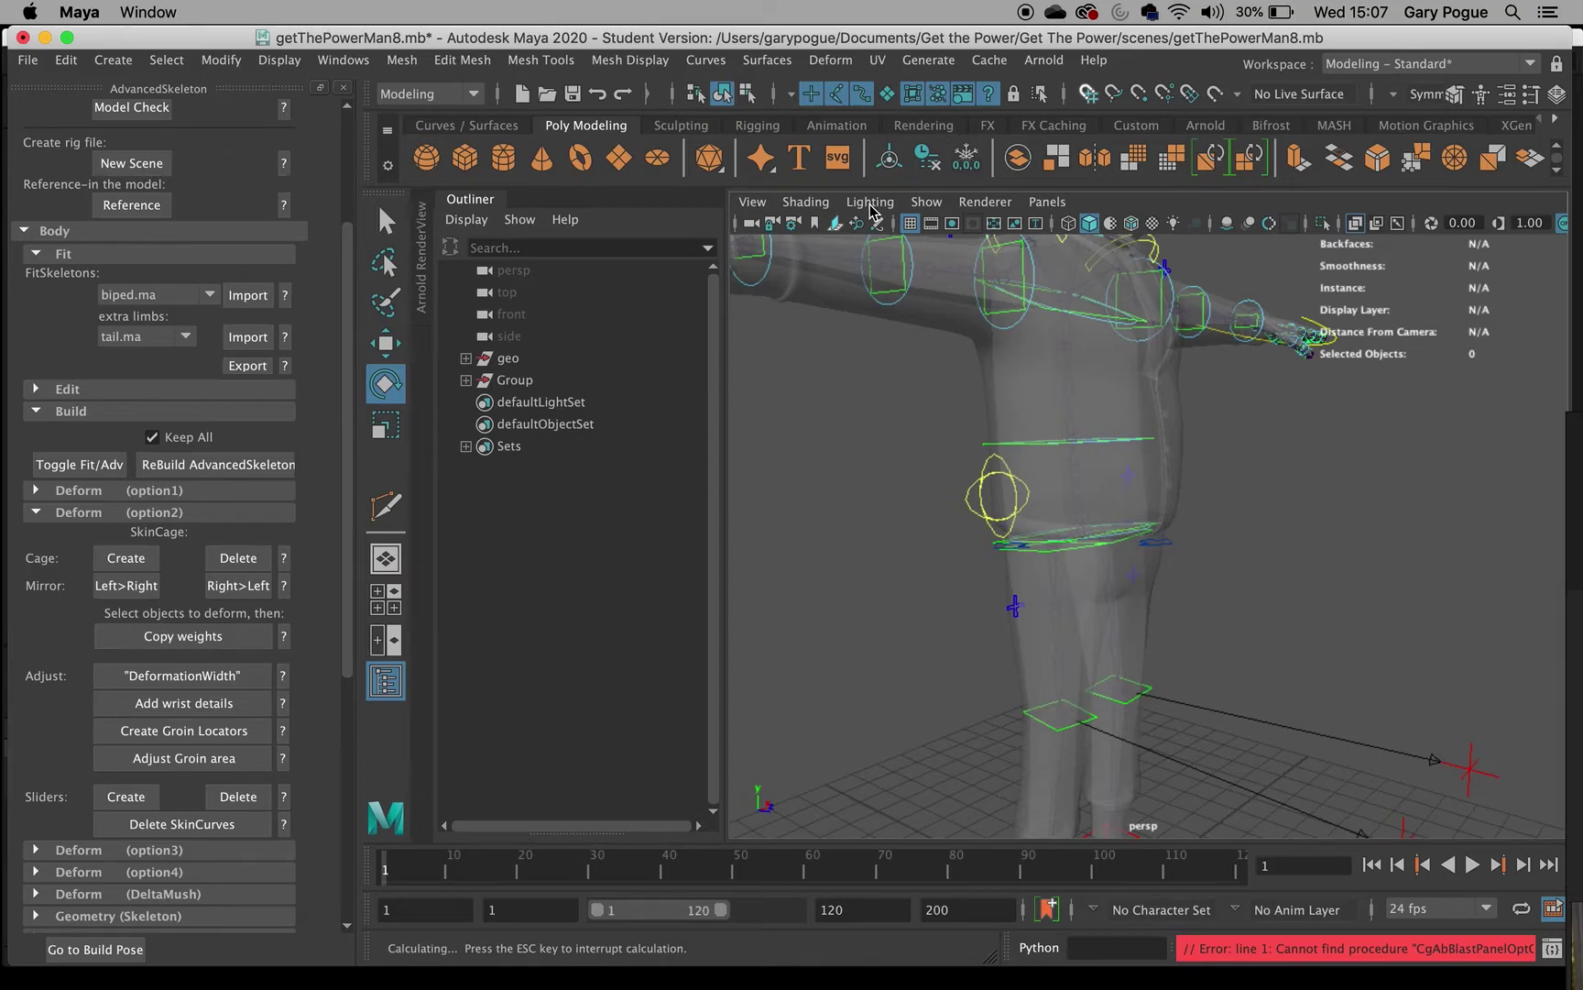
pyautogui.keyDown('alt'); pyautogui.moveTo(1152, 631); pyautogui.dragTo(1068, 650); pyautogui.keyUp('alt')
pyautogui.scroll(-5, 1078, 639)
pyautogui.scroll(3, 1070, 623)
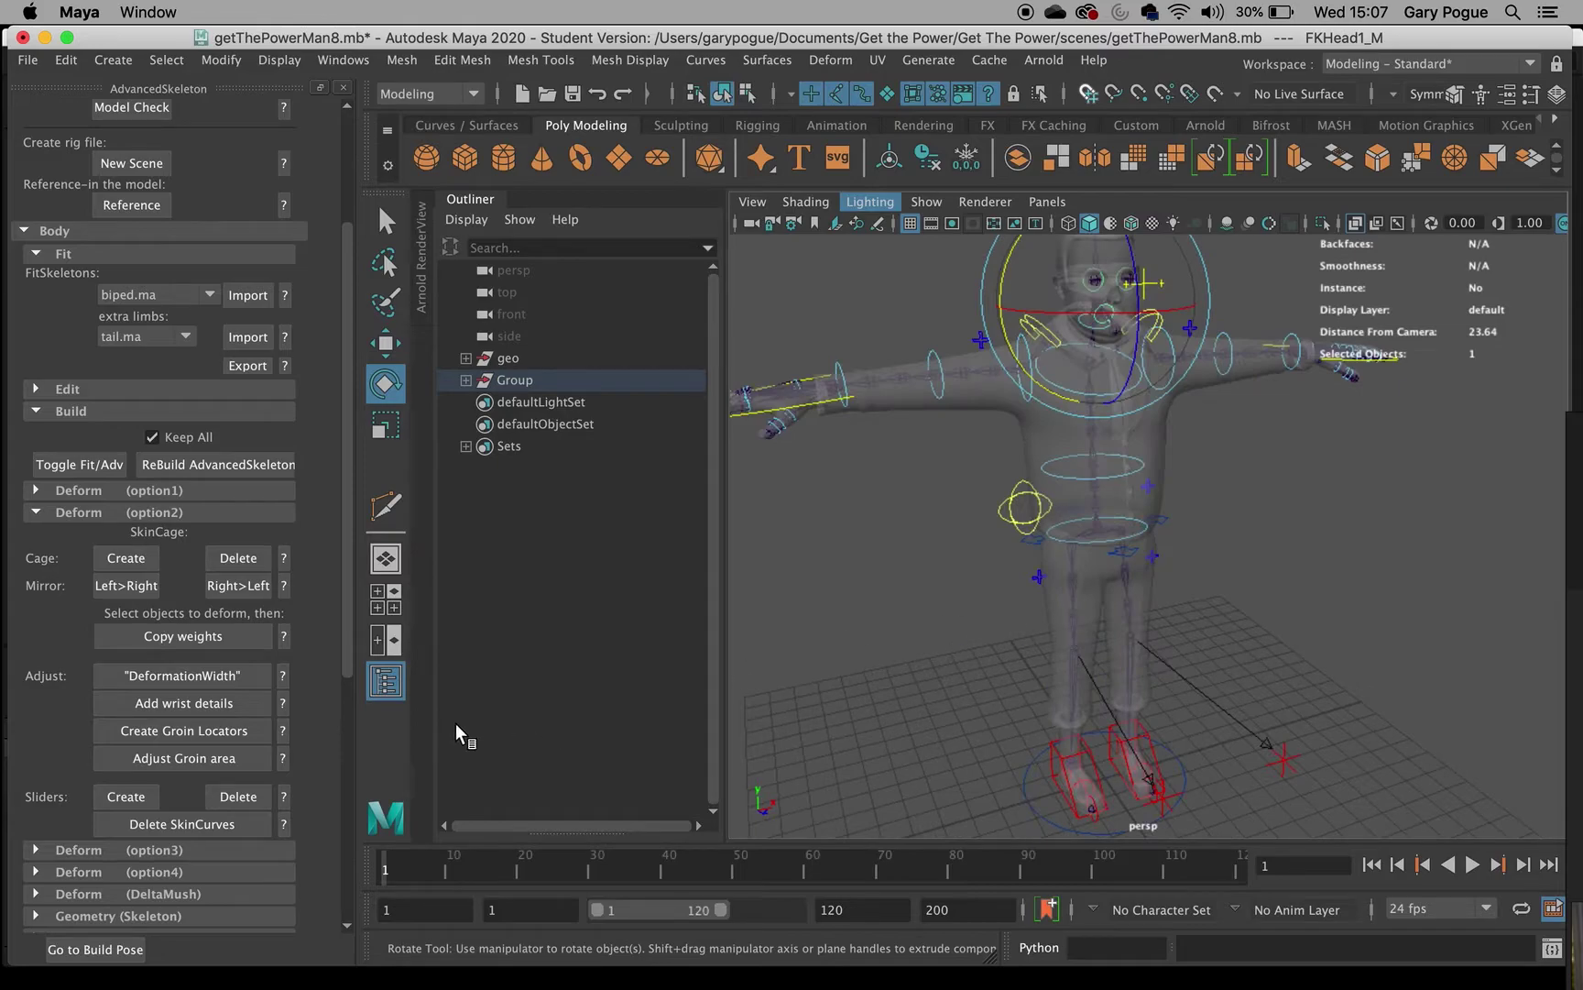
# Create the skin cage around the character from the Deform (option2) settings.
pyautogui.click(127, 559)
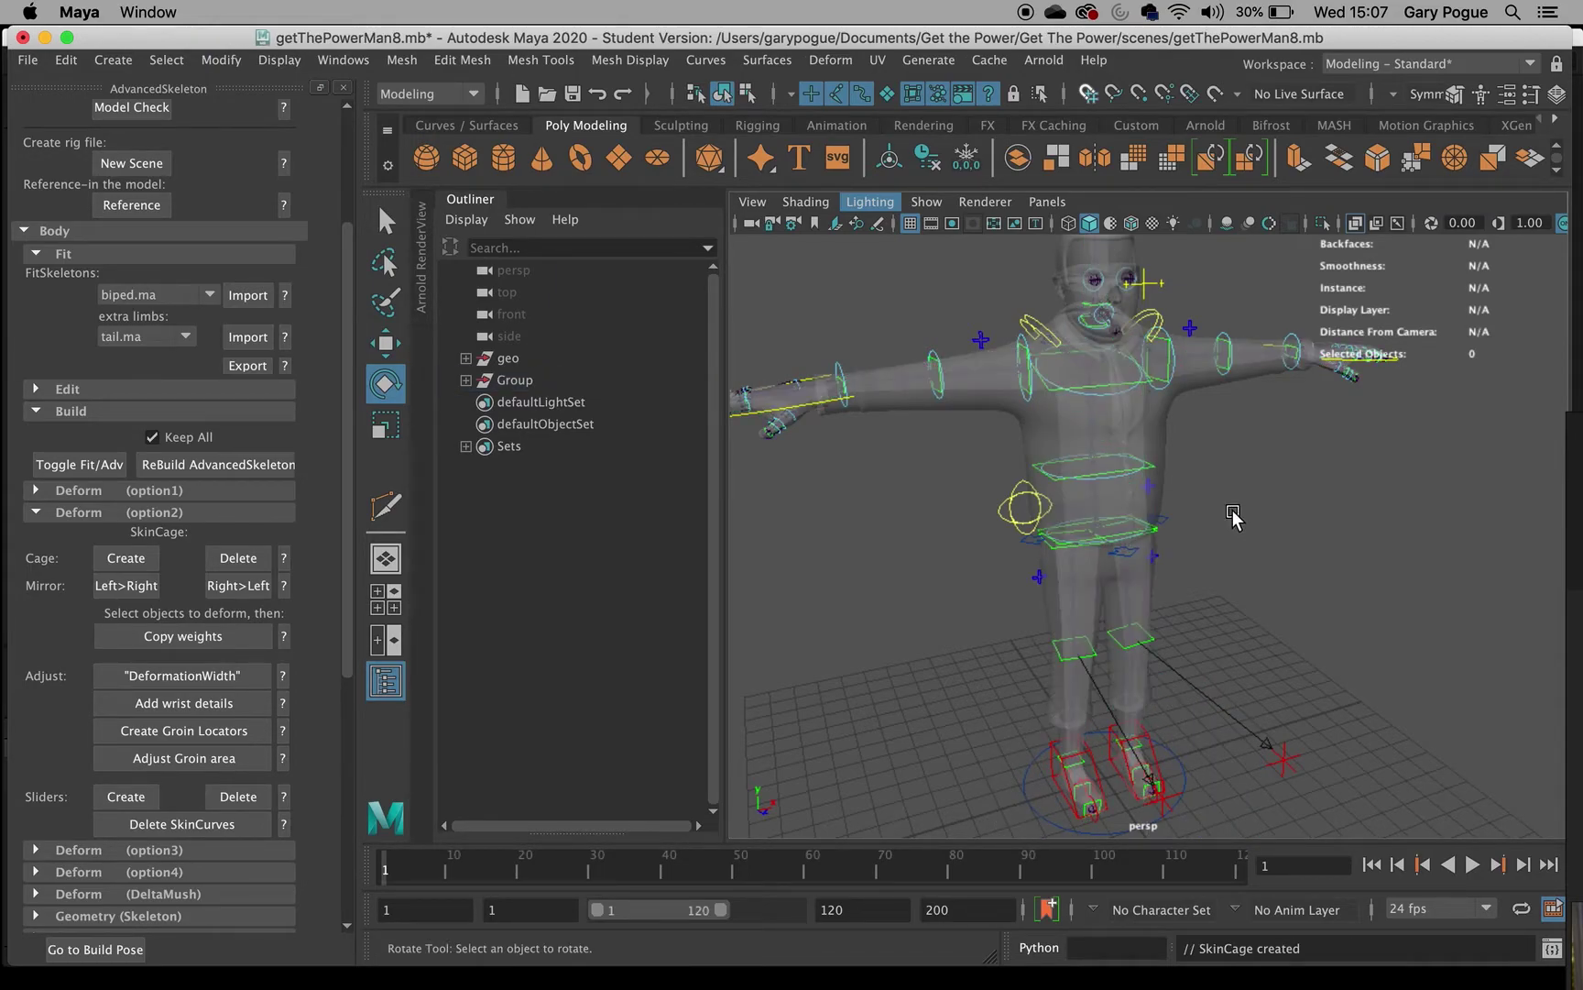
pyautogui.keyDown('alt'); pyautogui.moveTo(938, 520); pyautogui.dragTo(986, 508); pyautogui.keyUp('alt')
pyautogui.scroll(3, 988, 513)
pyautogui.keyDown('alt'); pyautogui.moveTo(1000, 660); pyautogui.dragTo(1014, 533, button='middle'); pyautogui.keyUp('alt')
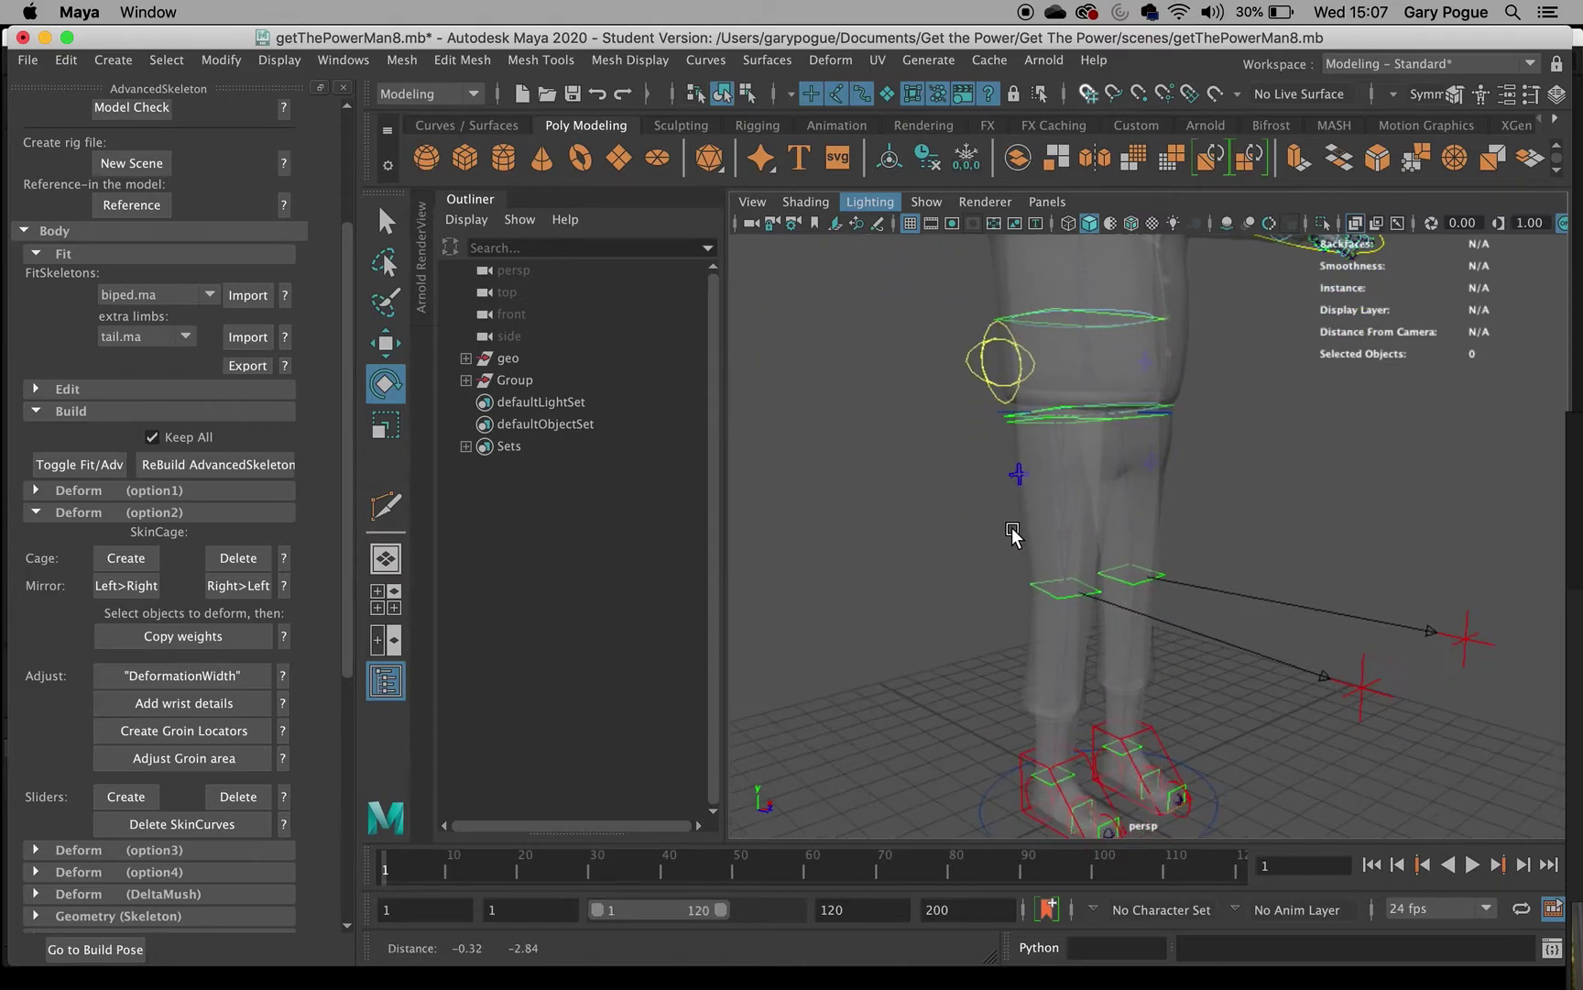
pyautogui.scroll(5, 1011, 529)
# Scale the middle cage profiles of both knees out to the trouser legs, to about 0.63, 0.79, 0.79 right and 0.62, 0.78, 0.78 left.
pyautogui.click(997, 655)
pyautogui.keyDown('alt'); pyautogui.moveTo(1139, 649); pyautogui.dragTo(1091, 659); pyautogui.keyUp('alt')
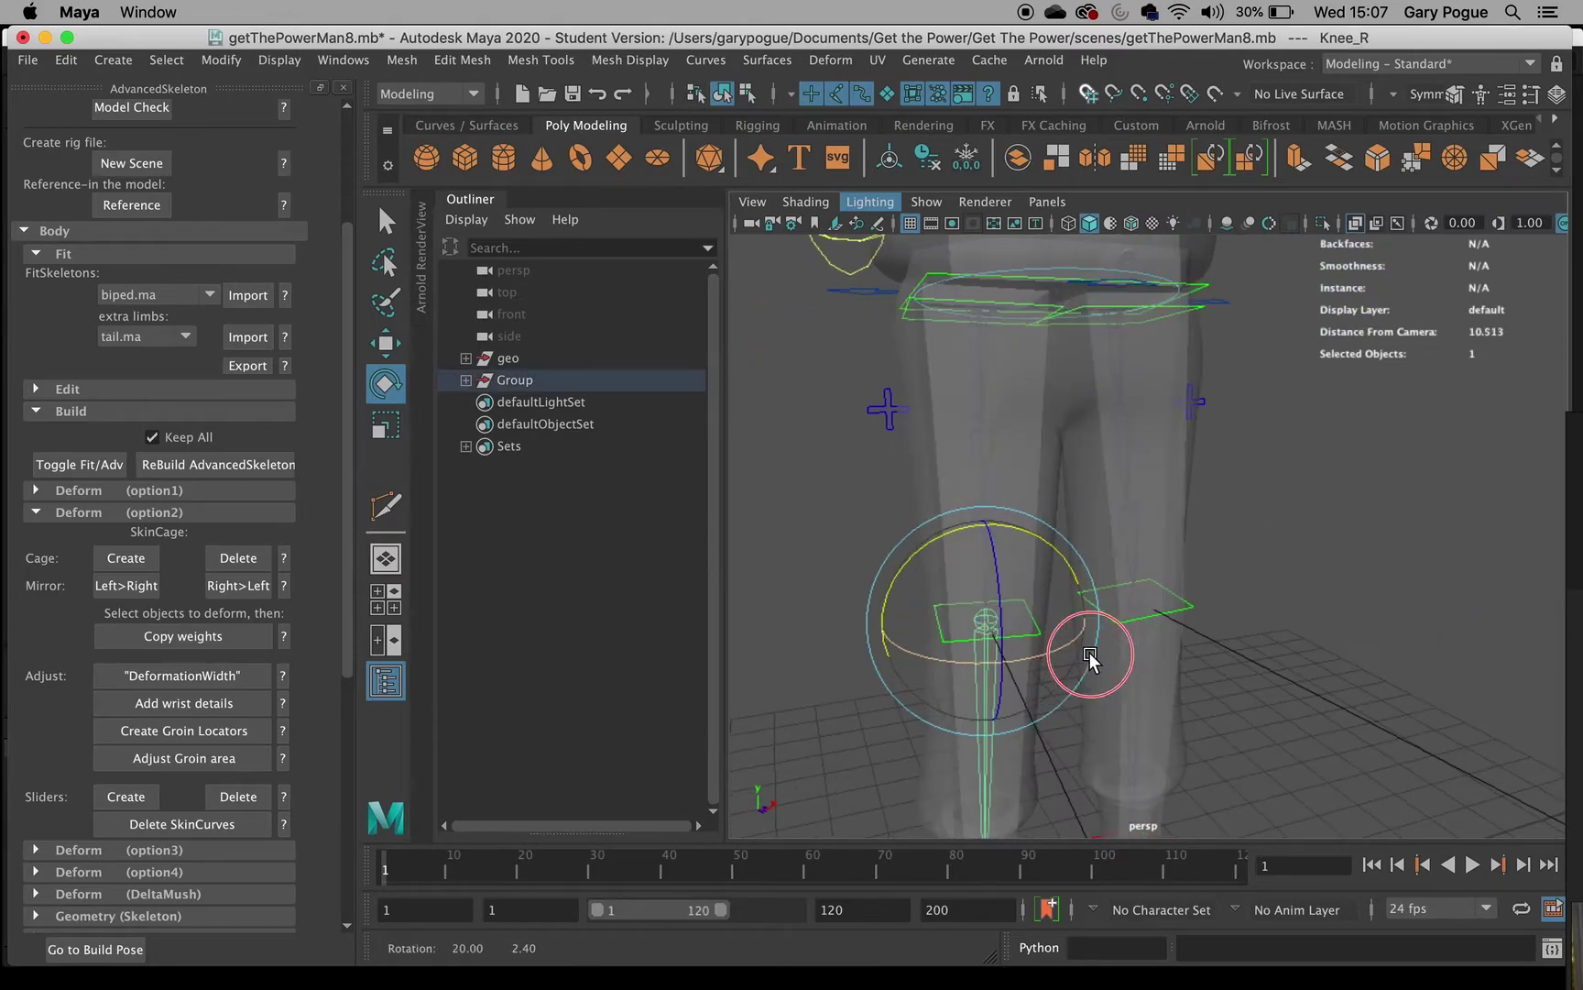
pyautogui.press('w')
pyautogui.click(1051, 636)
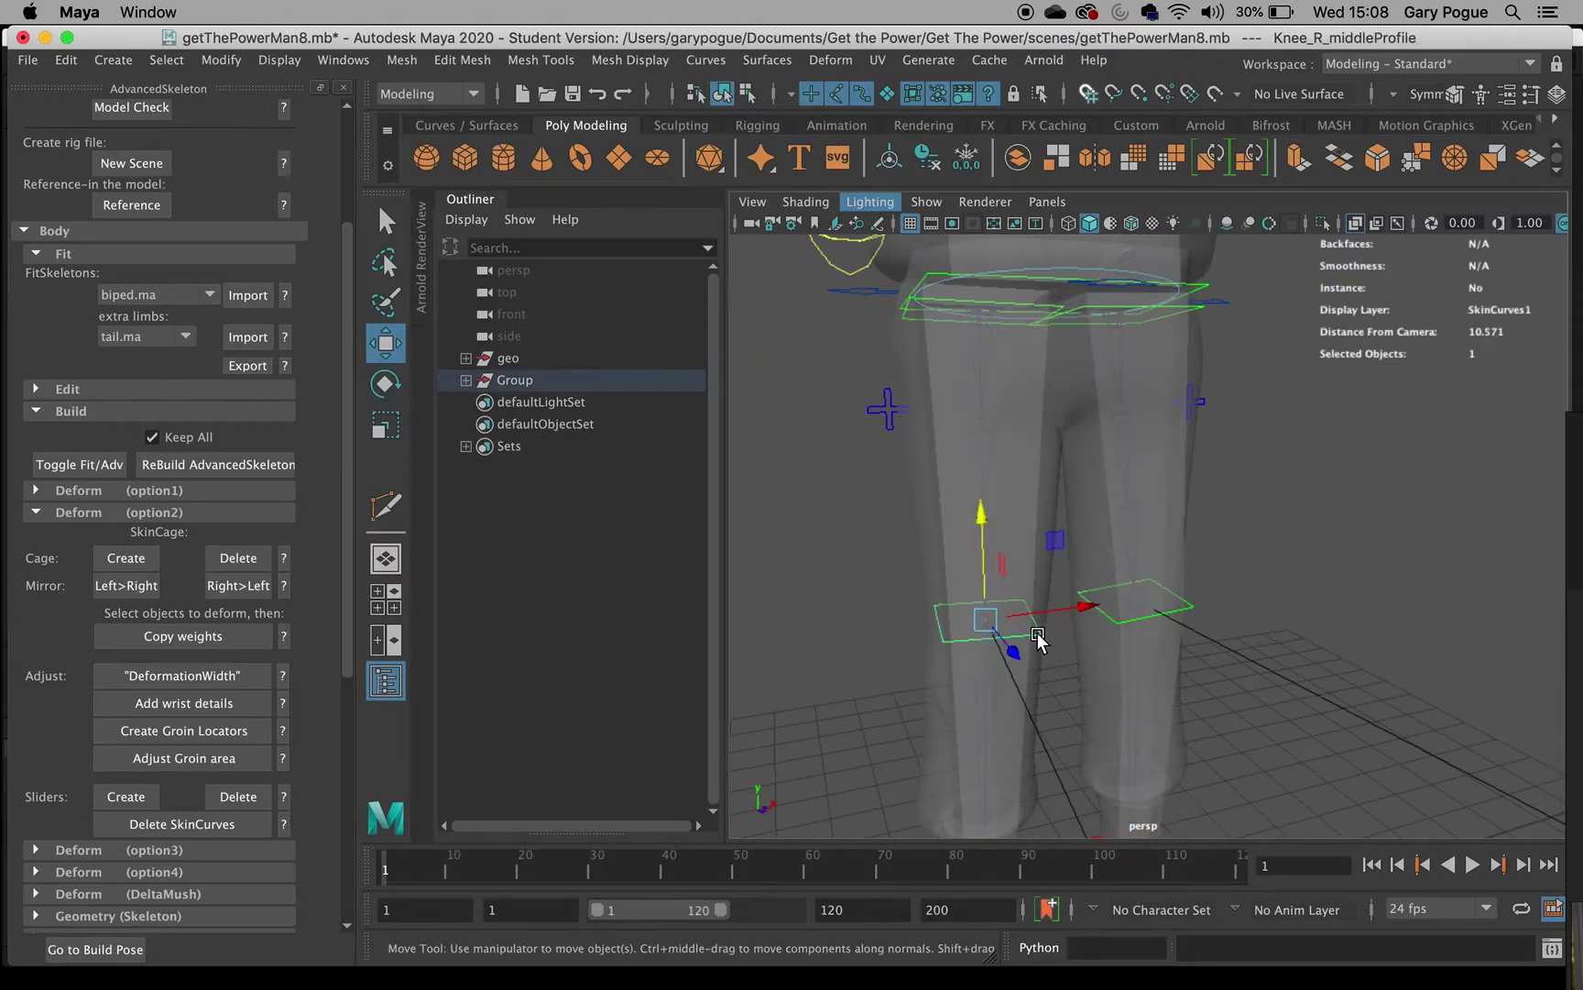
pyautogui.press('r')
pyautogui.moveTo(986, 623); pyautogui.dragTo(1015, 624)
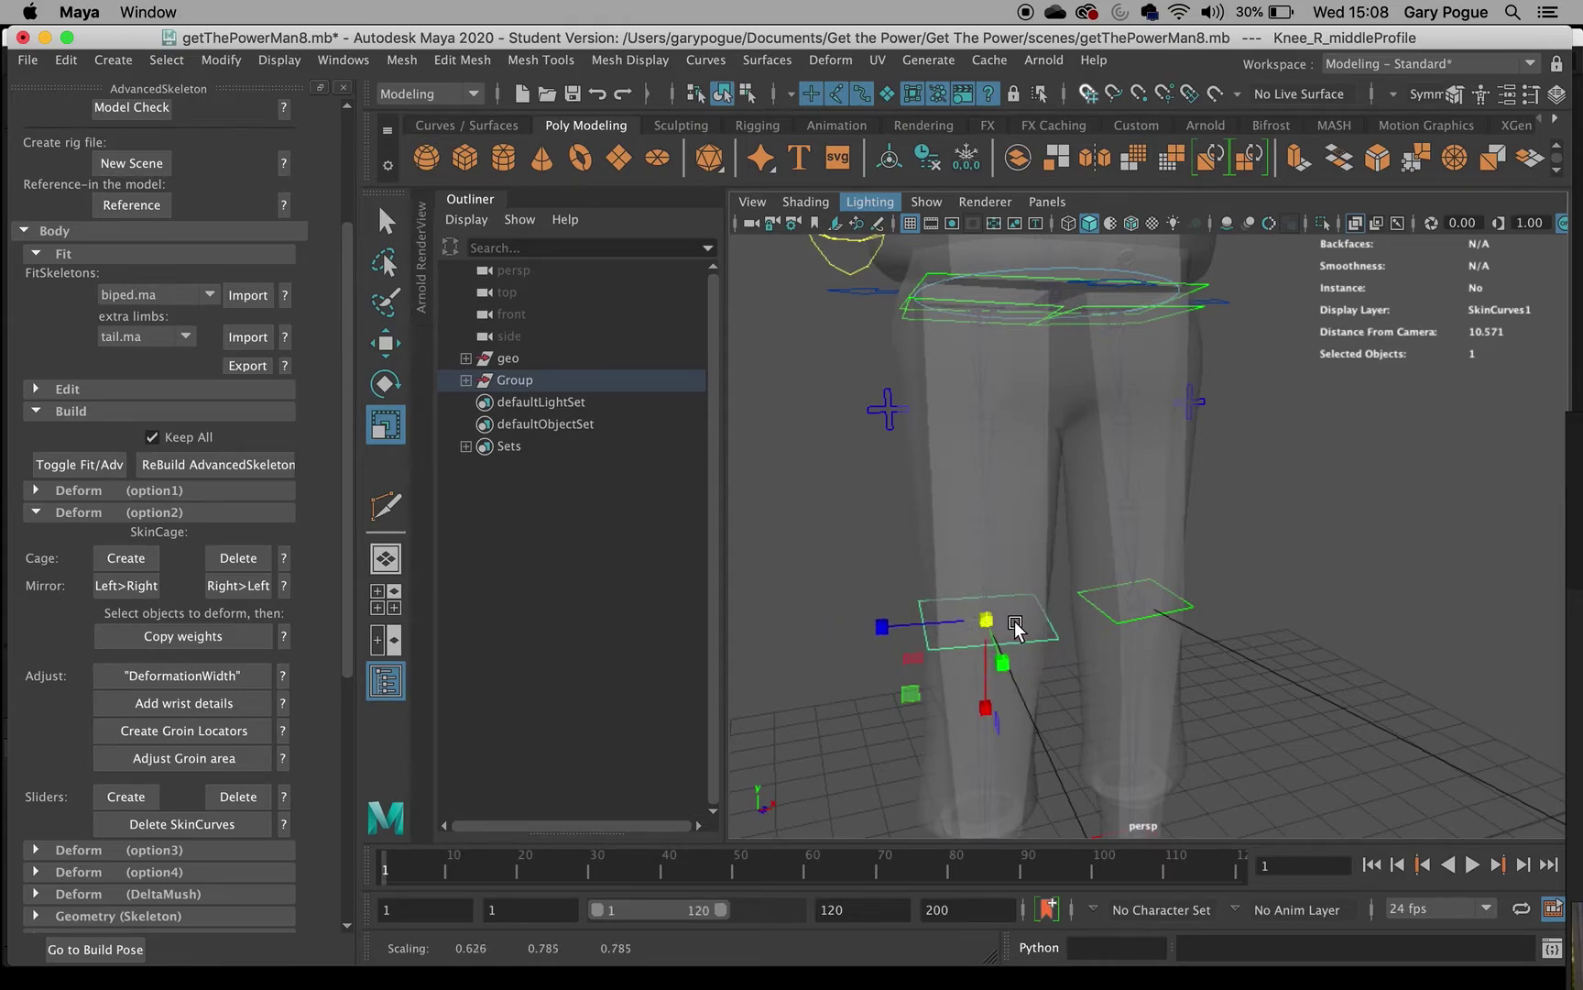
pyautogui.click(1116, 618)
pyautogui.moveTo(1155, 614); pyautogui.dragTo(1182, 627)
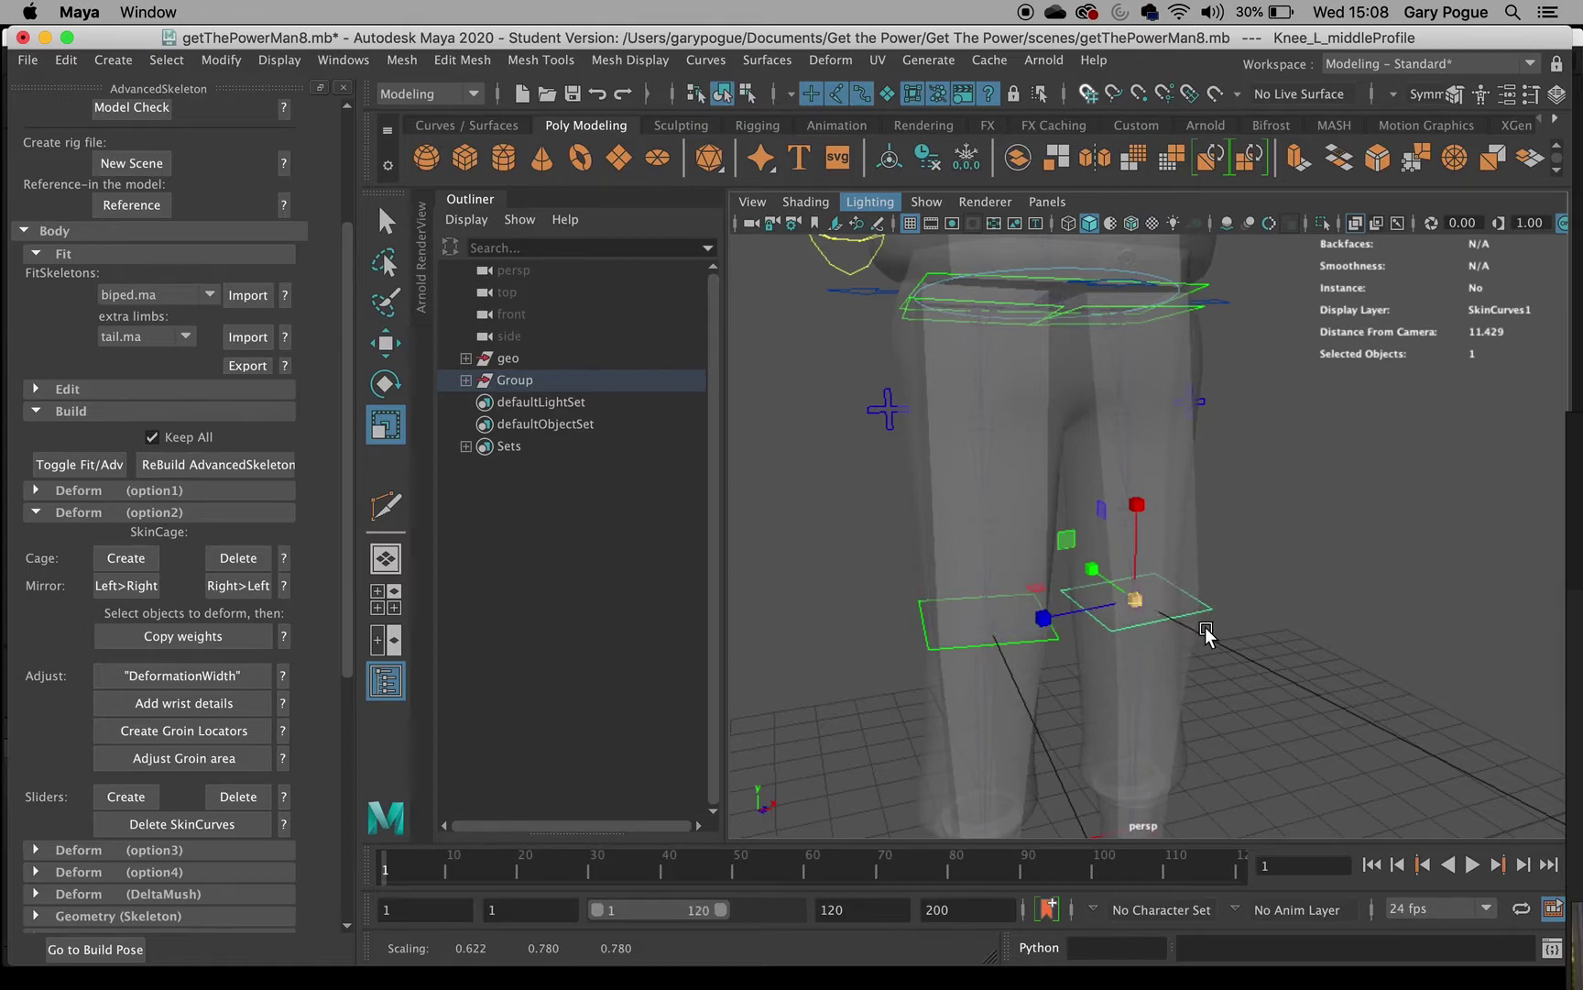
# Turn off X-ray display so the character's mesh is shaded solid again.
pyautogui.click(821, 208)
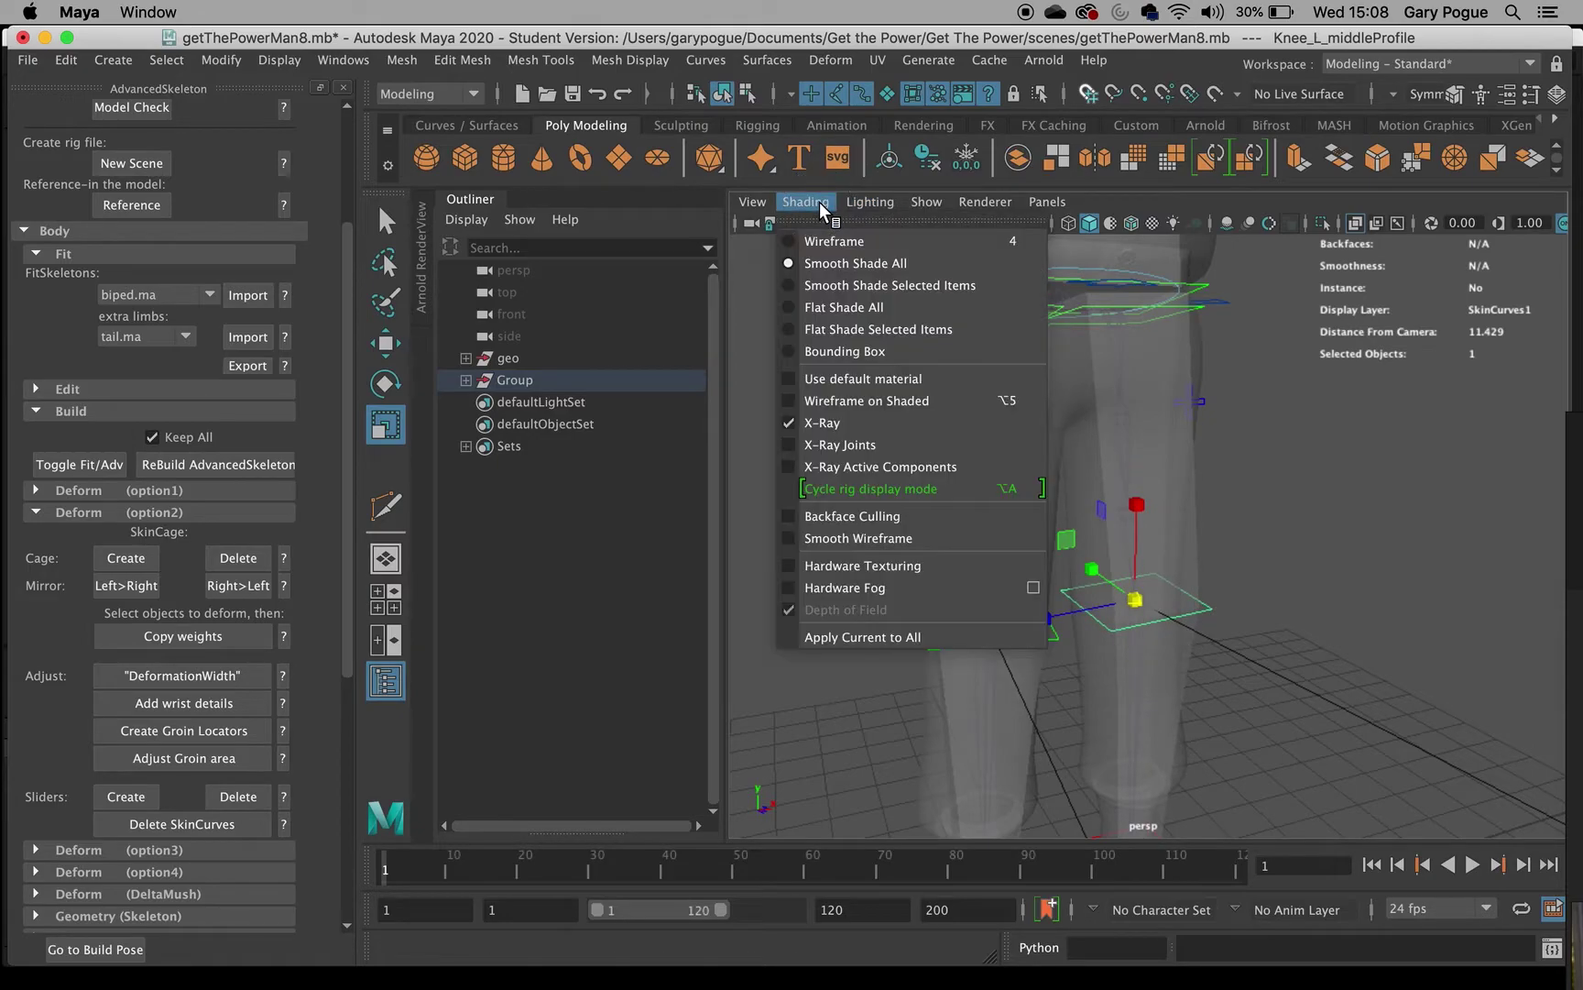
pyautogui.click(838, 422)
pyautogui.moveTo(1126, 618); pyautogui.dragTo(1133, 608)
pyautogui.keyDown('alt'); pyautogui.moveTo(1122, 406); pyautogui.dragTo(1164, 703, button='middle'); pyautogui.keyUp('alt')
pyautogui.keyDown('alt'); pyautogui.moveTo(1043, 350); pyautogui.dragTo(1130, 521, button='middle'); pyautogui.keyUp('alt')
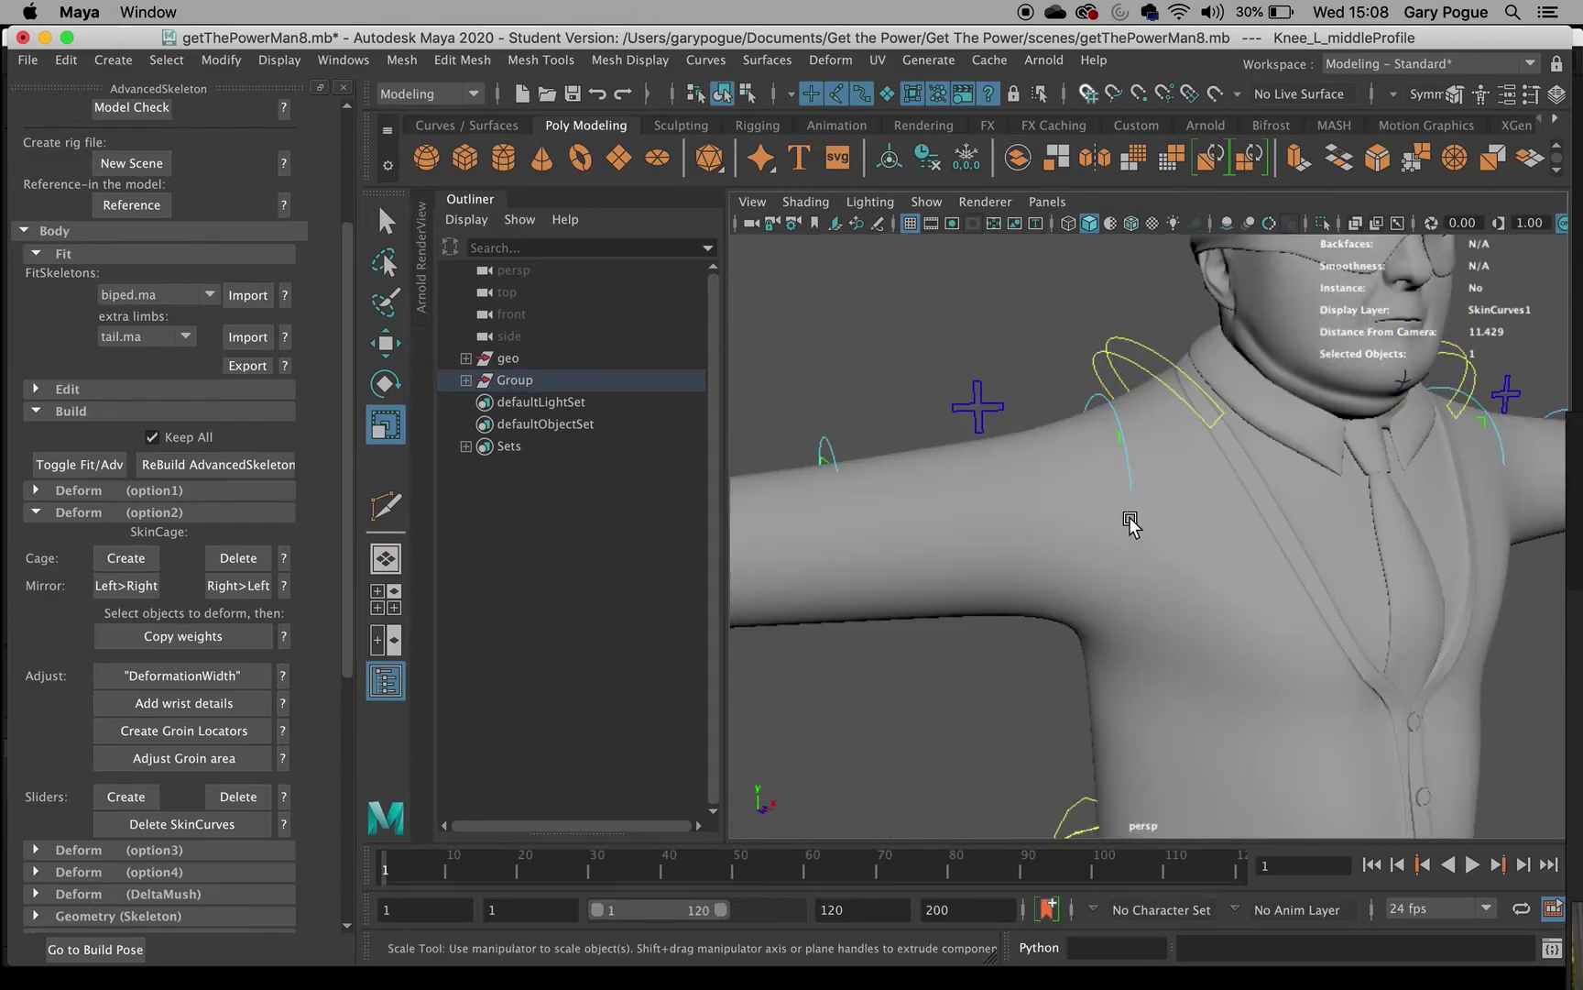
# Examine the right shoulder's middle profile against the solid sleeve and torso.
pyautogui.click(1104, 435)
pyautogui.press('f')
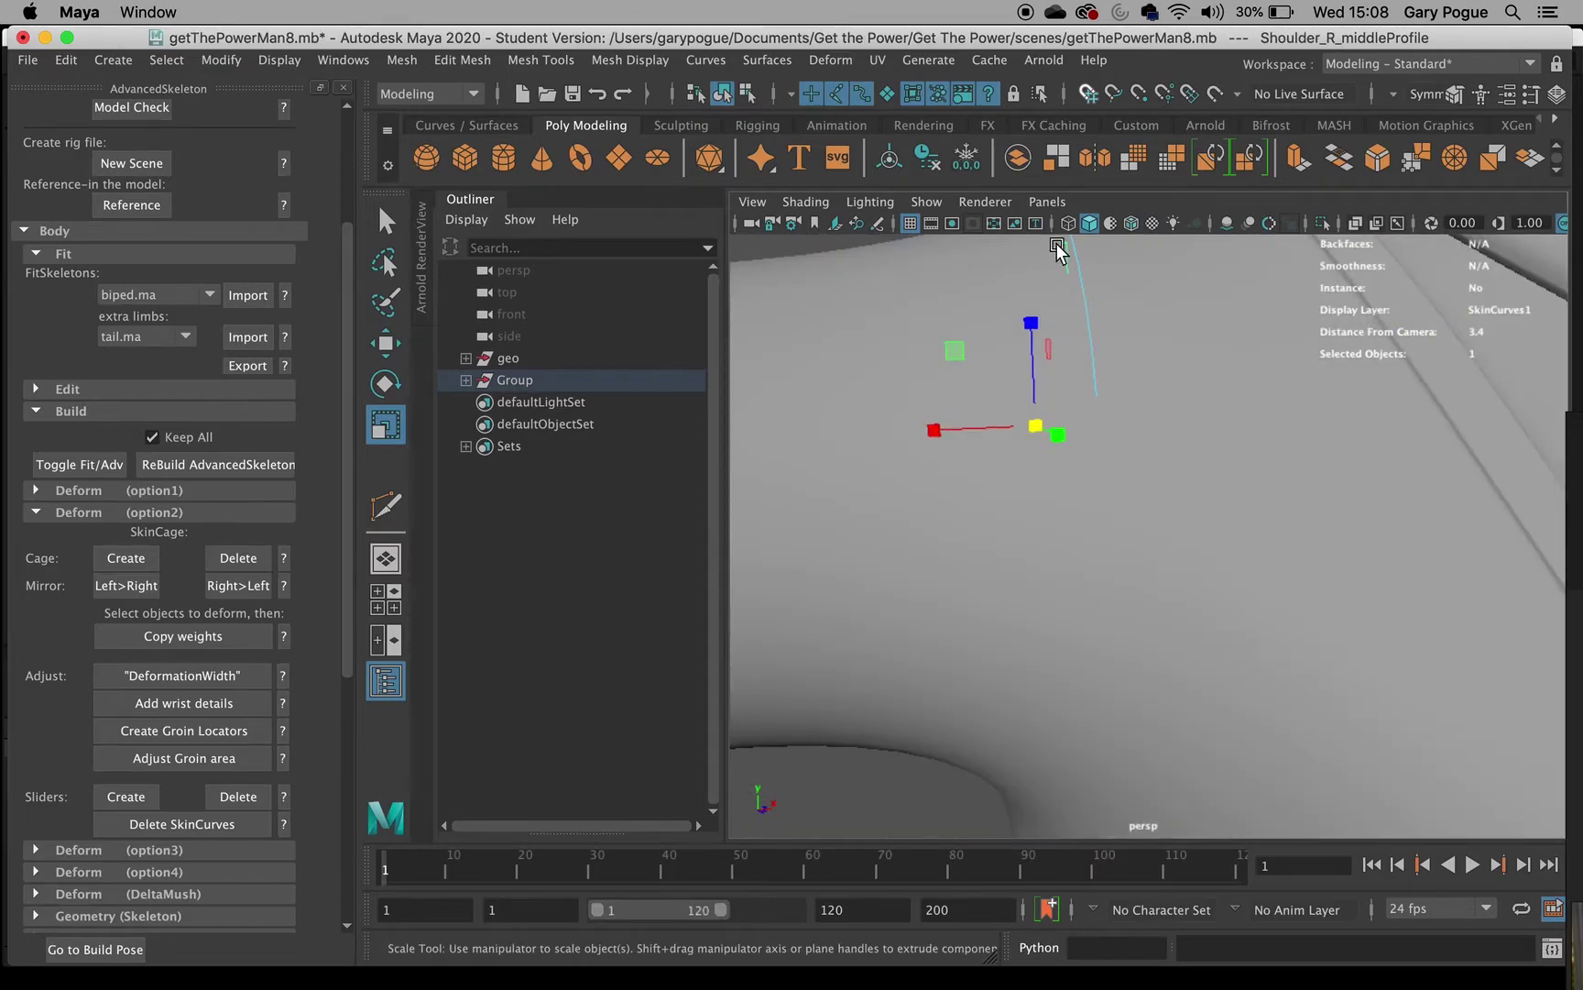
pyautogui.moveTo(1051, 429); pyautogui.dragTo(1041, 466)
pyautogui.scroll(-3, 1006, 568)
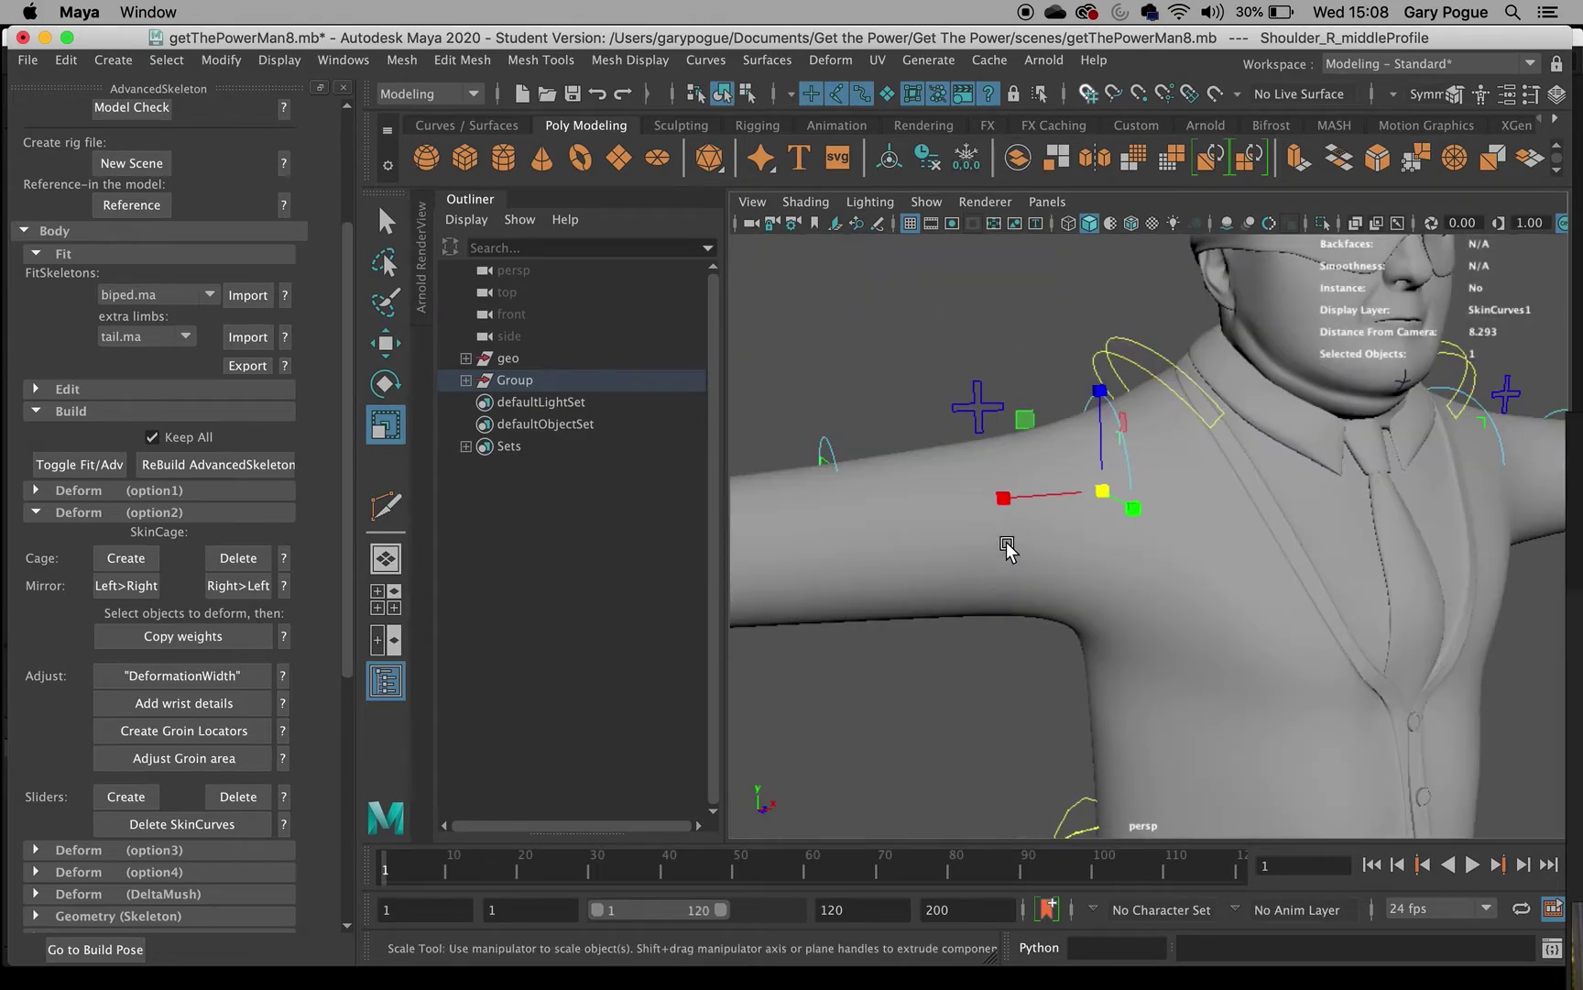
pyautogui.scroll(-3, 1136, 550)
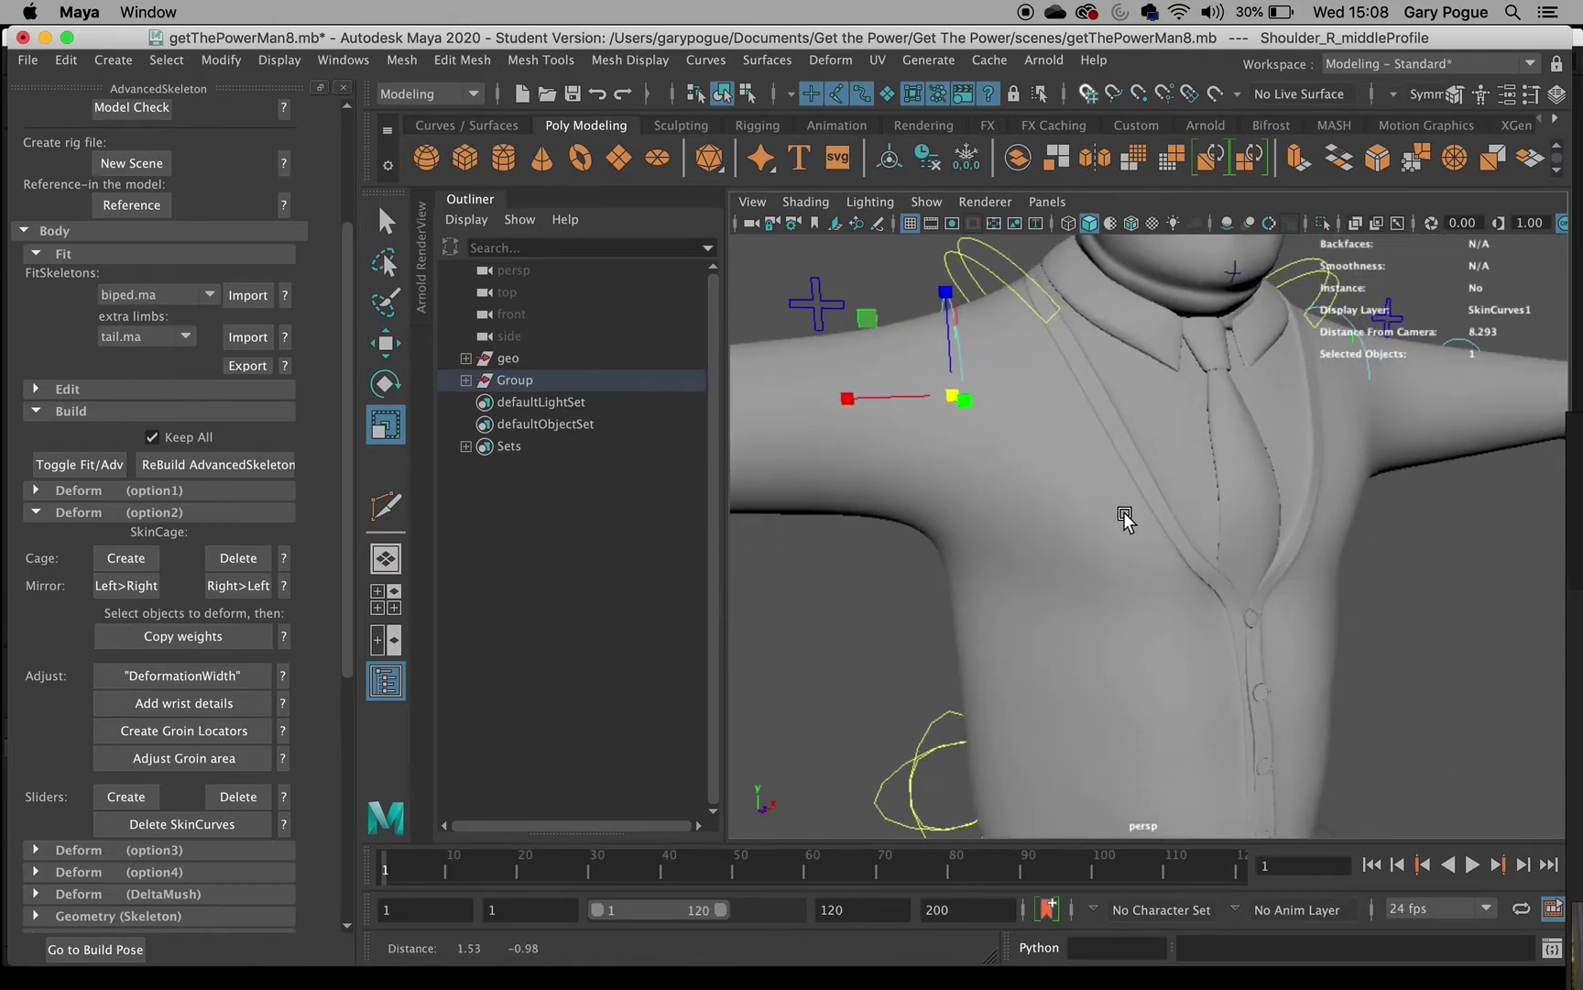
pyautogui.click(1132, 568)
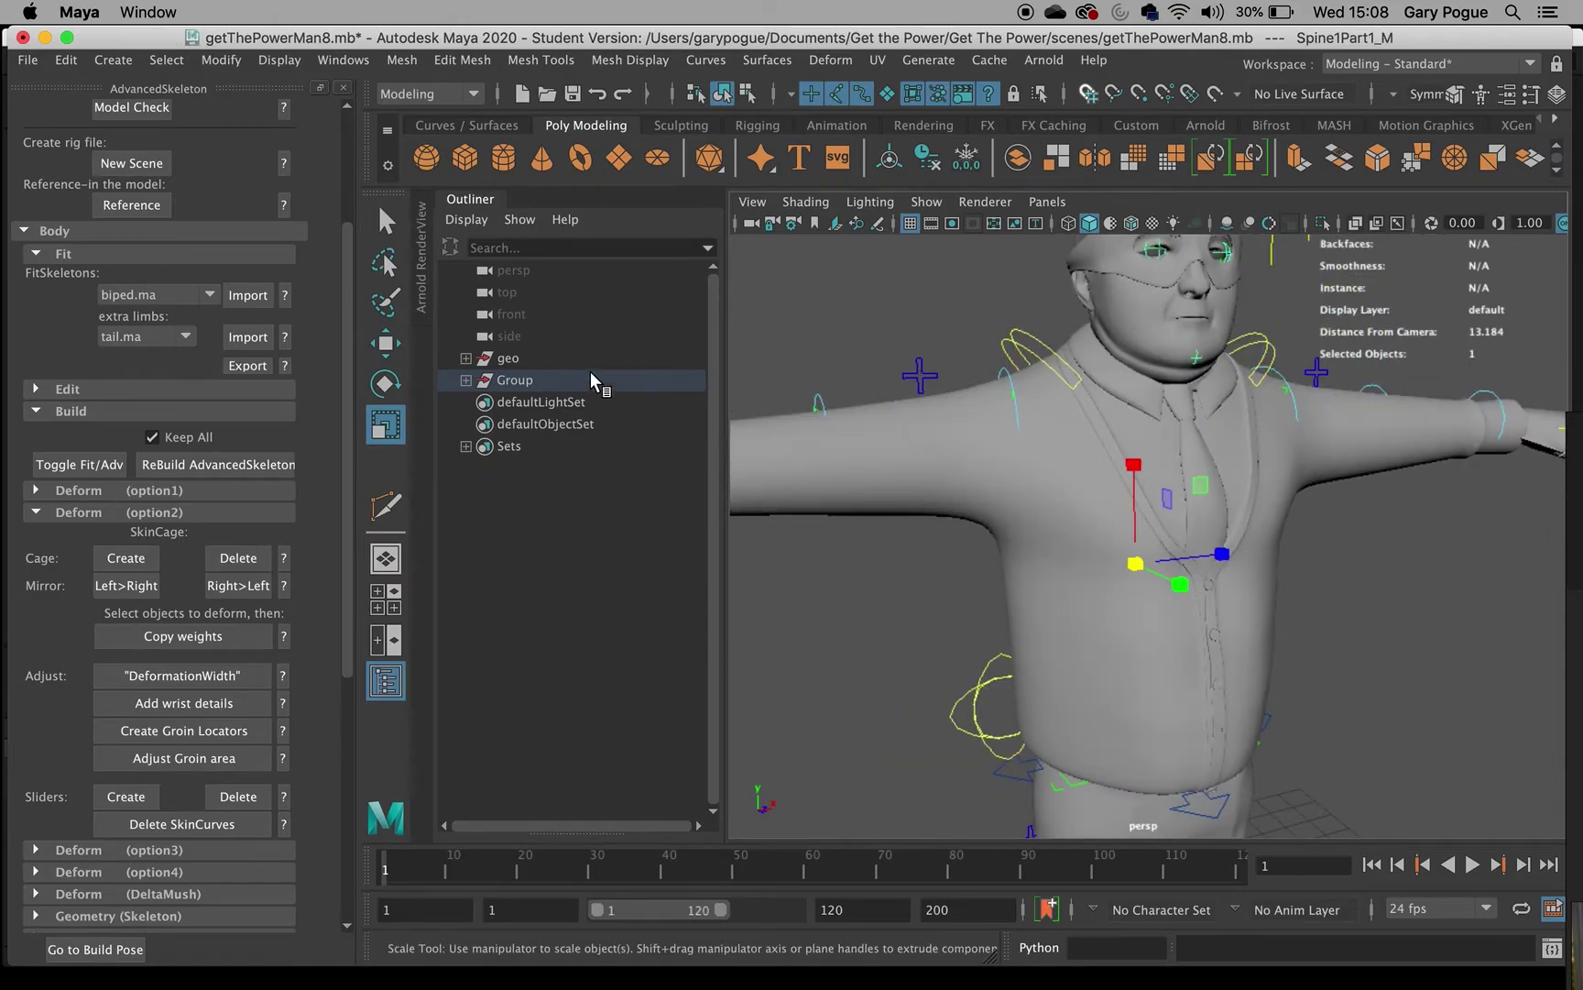
# Create a new display layer for the character's geometry and set its display type to reference.
pyautogui.click(508, 357)
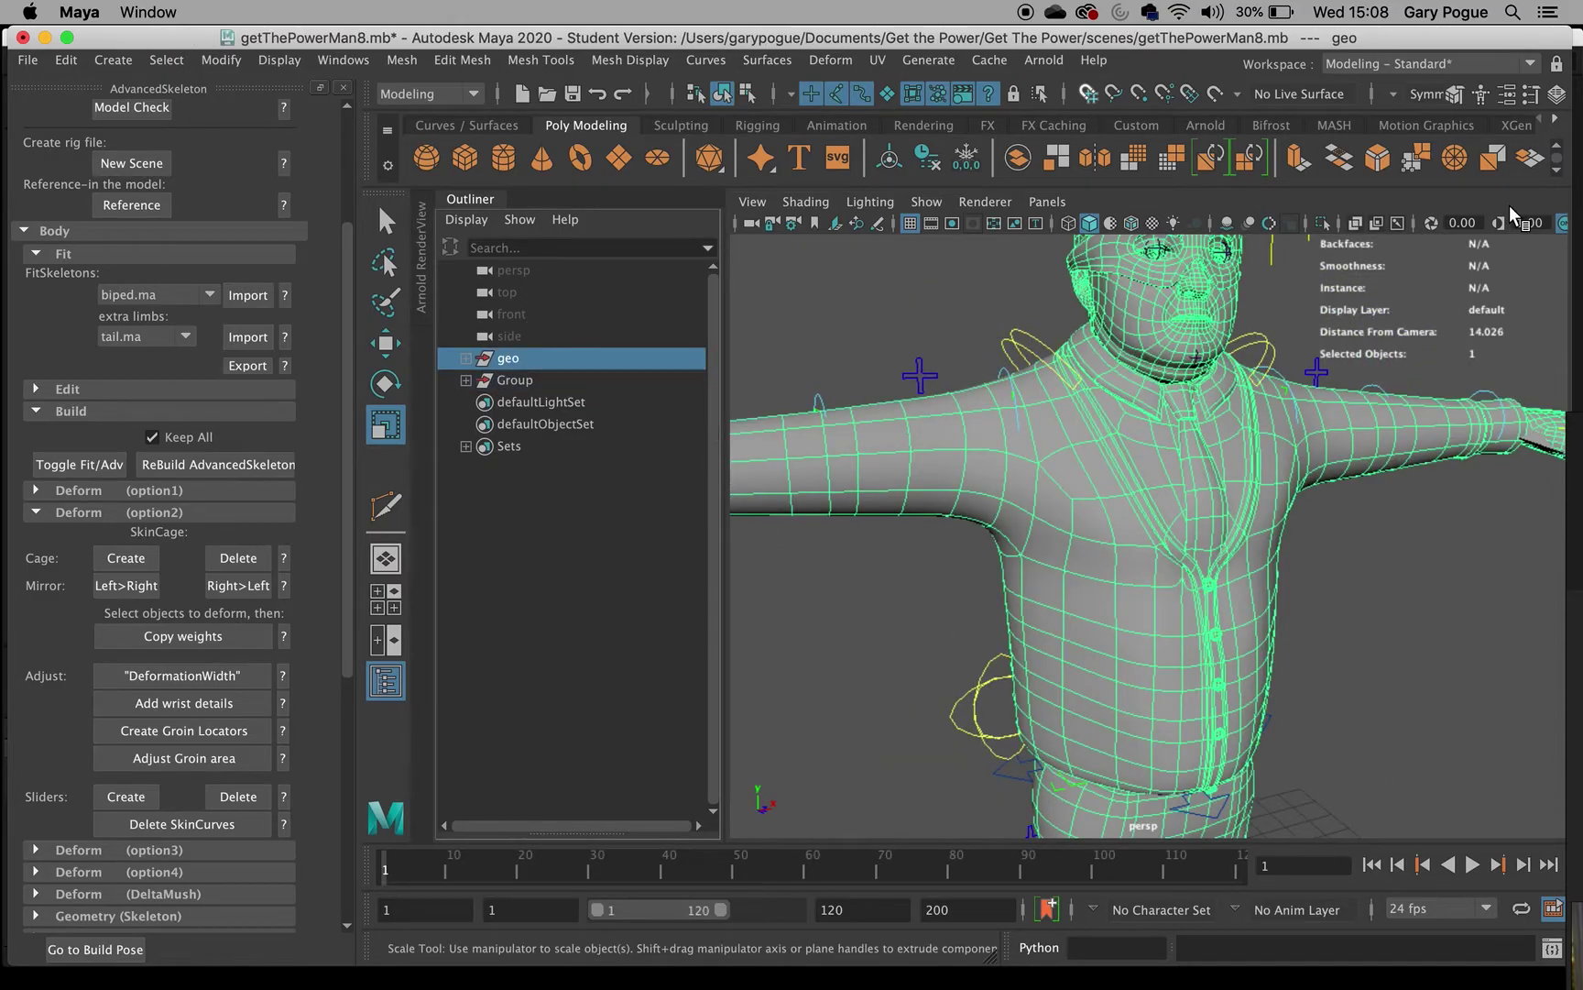
pyautogui.click(1556, 93)
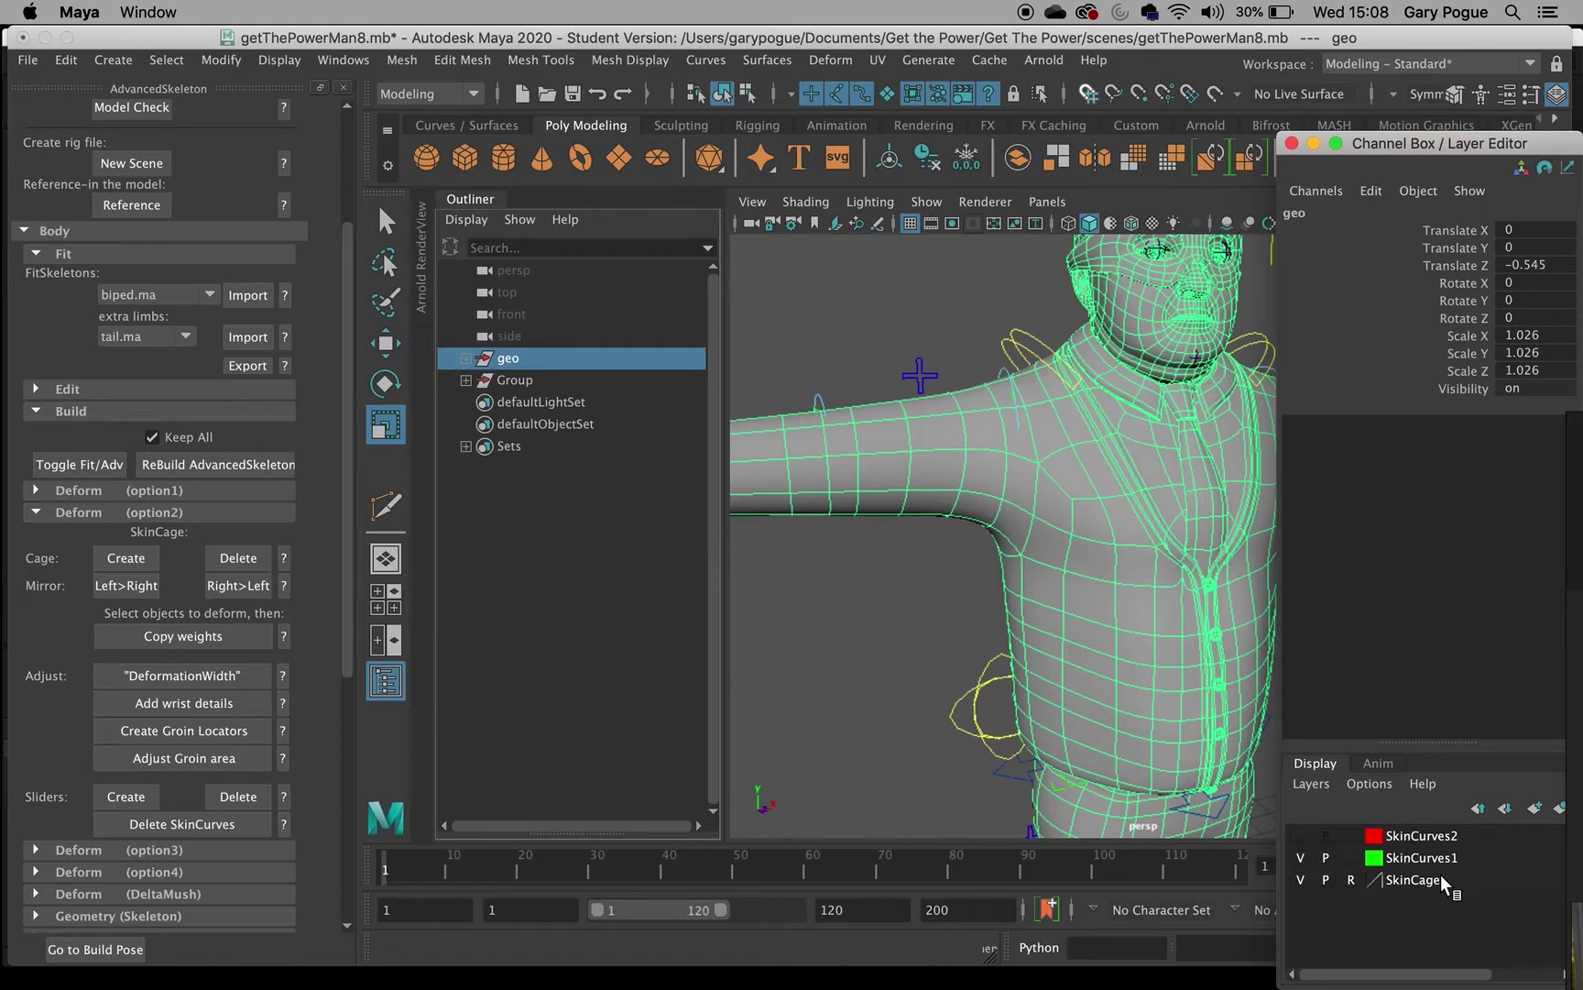
pyautogui.click(1534, 810)
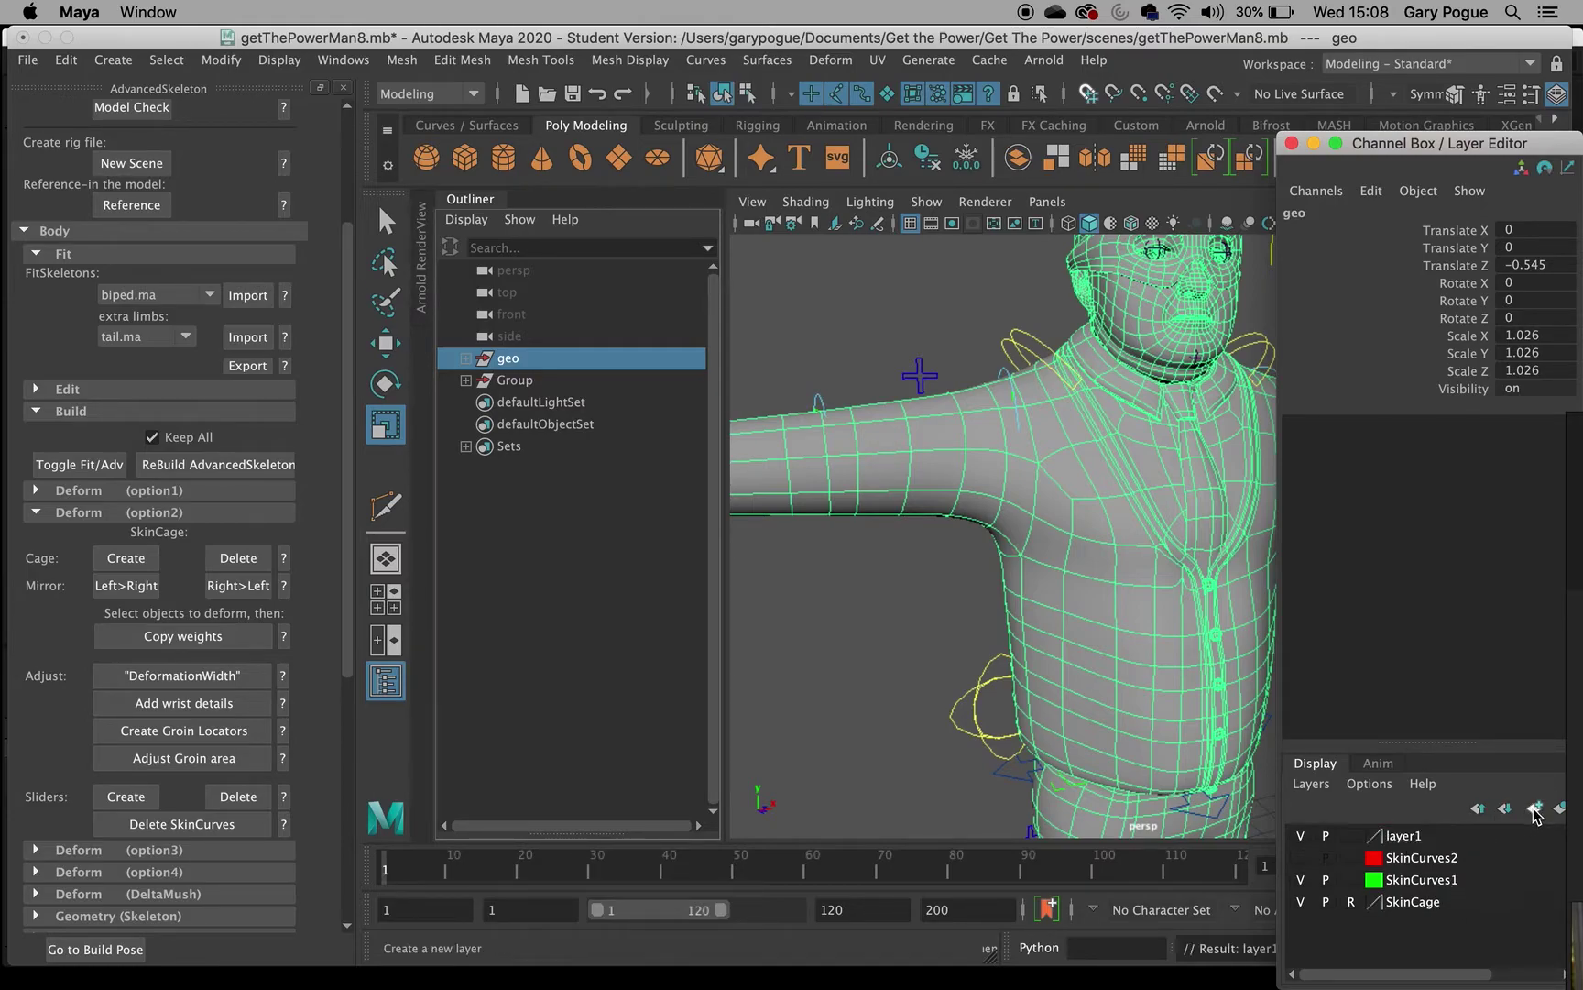
pyautogui.click(1326, 834)
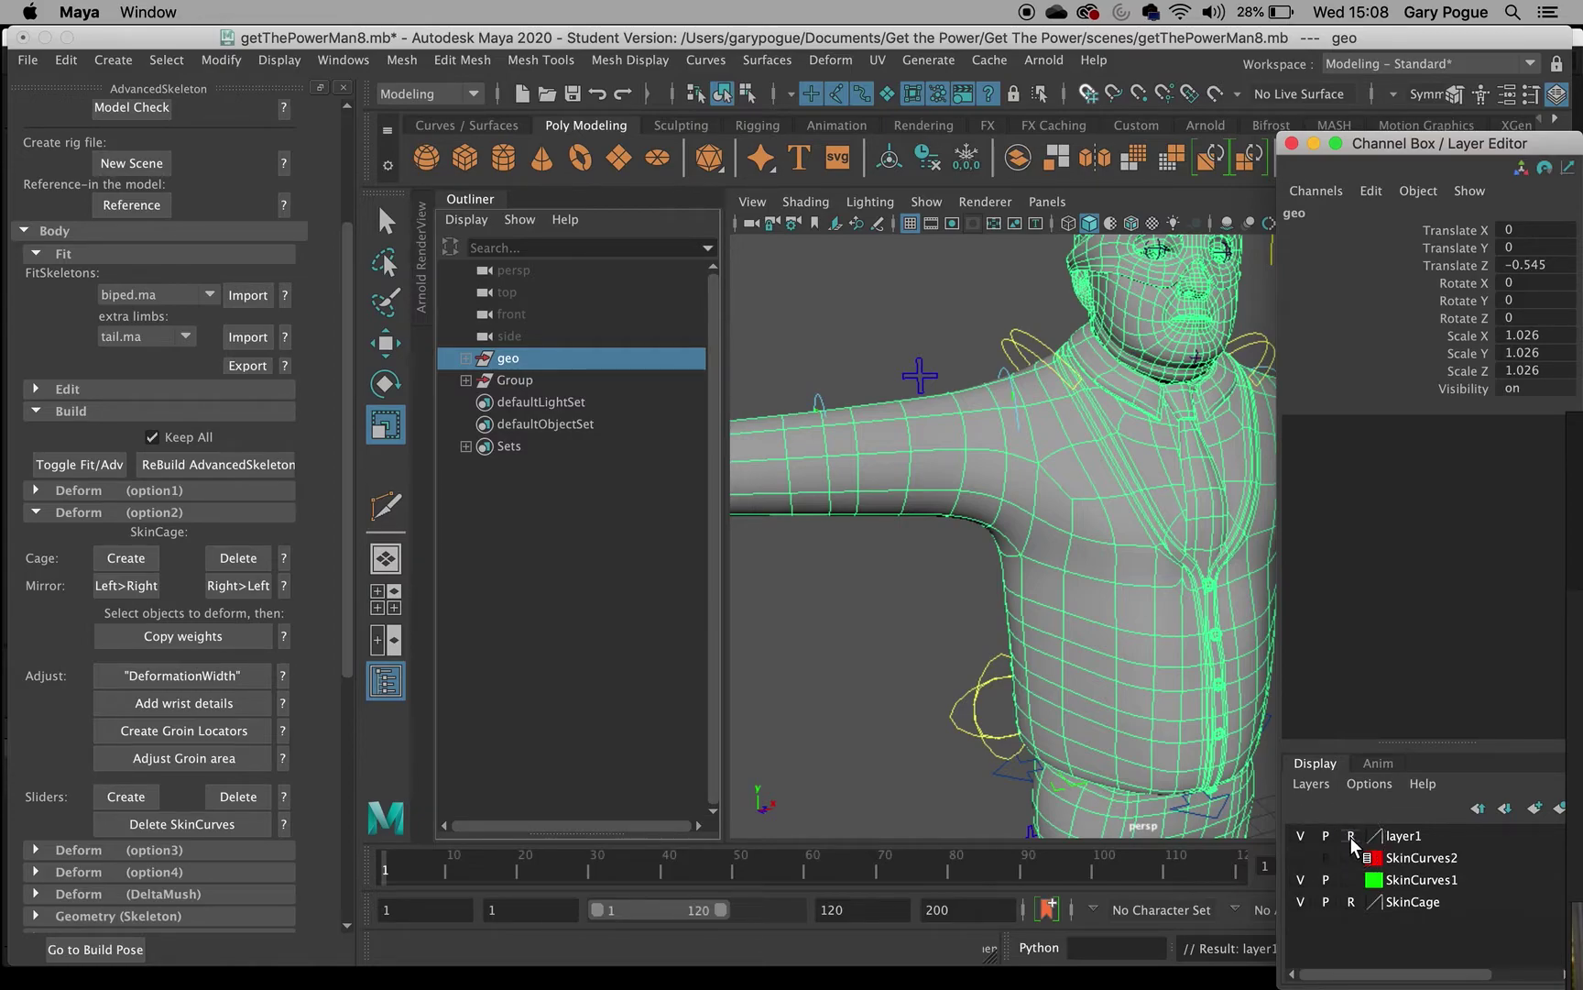
pyautogui.click(1326, 836)
pyautogui.click(844, 617)
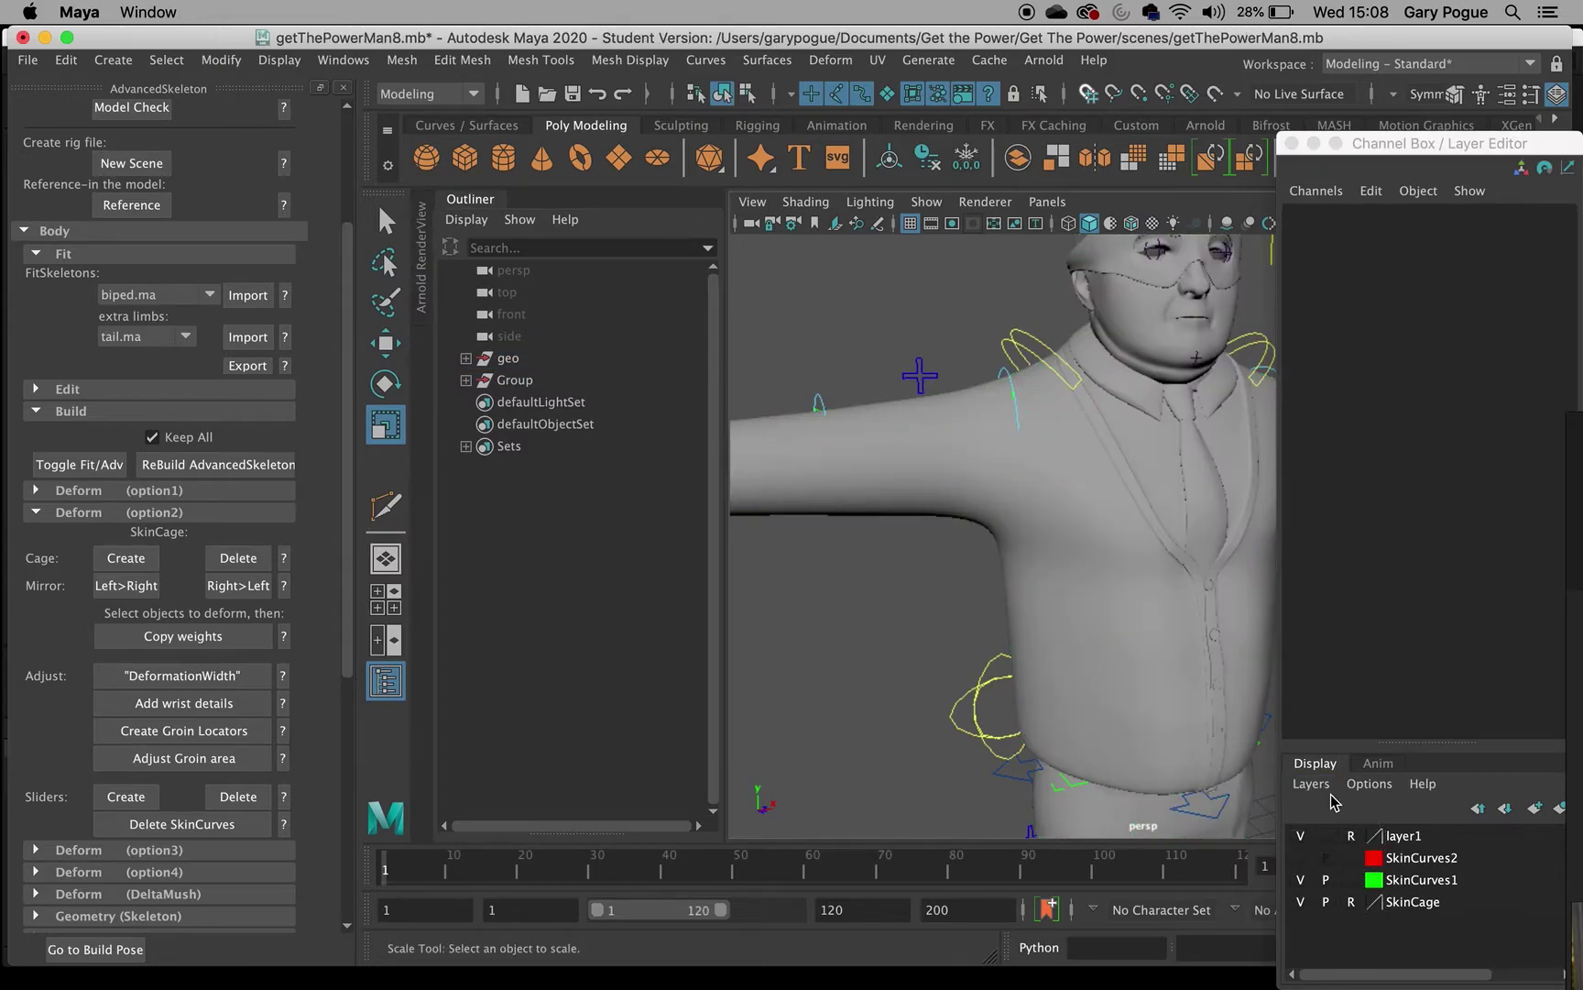
pyautogui.click(1326, 835)
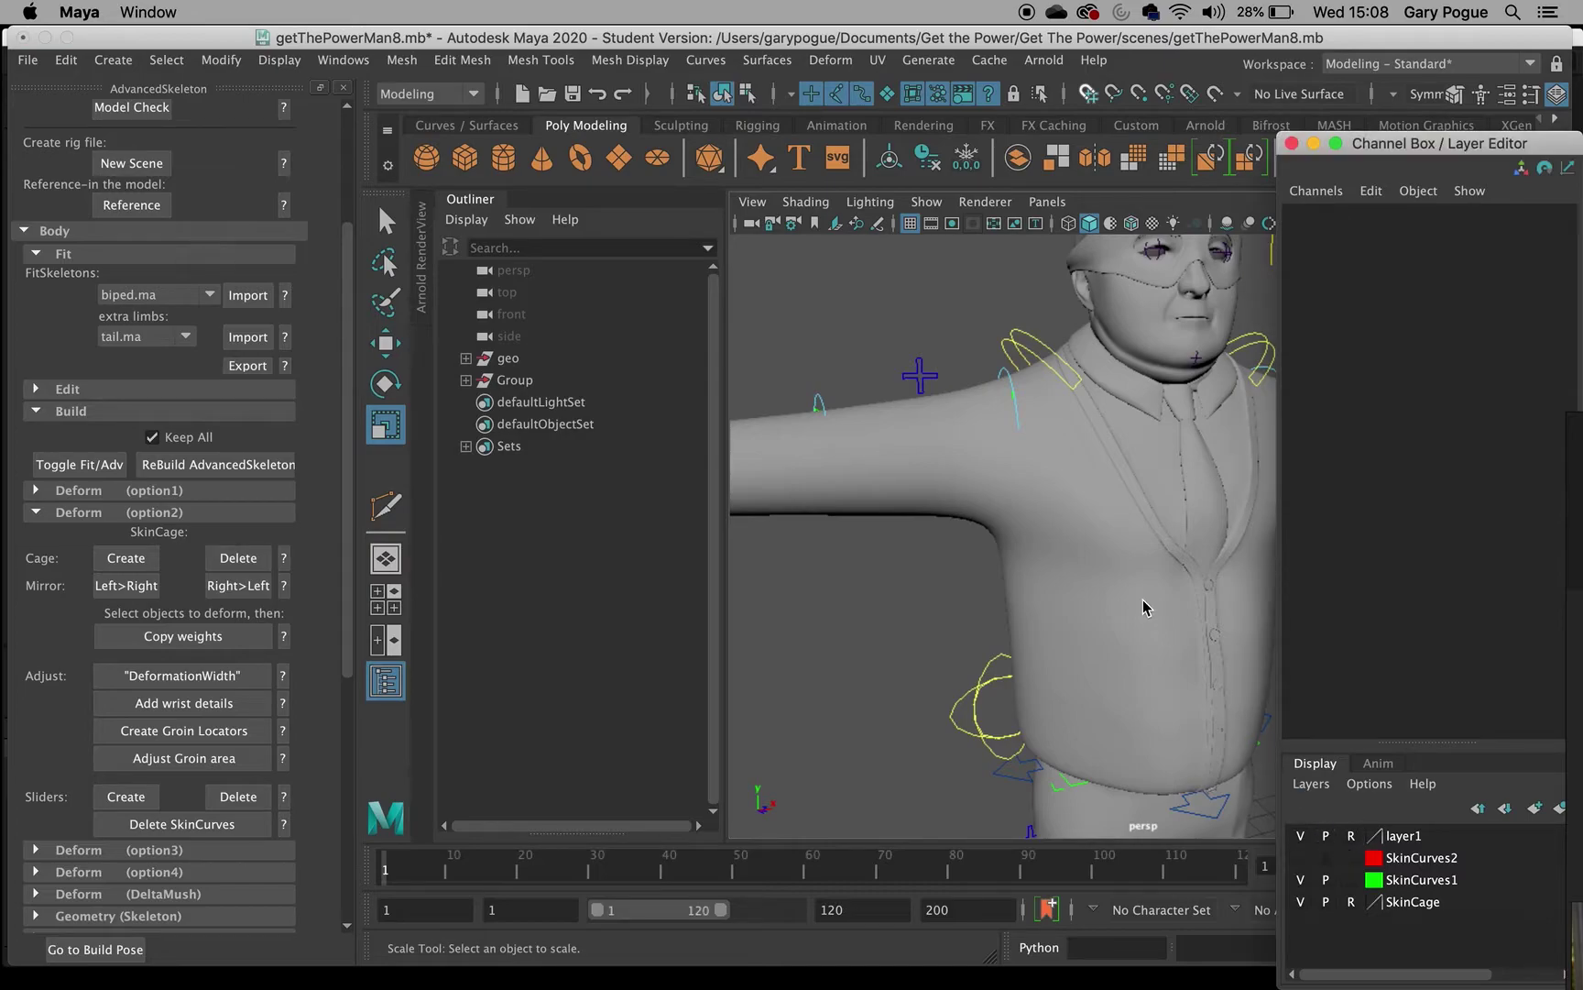
# Add the geo group to the display layer layer1.
pyautogui.click(1401, 837)
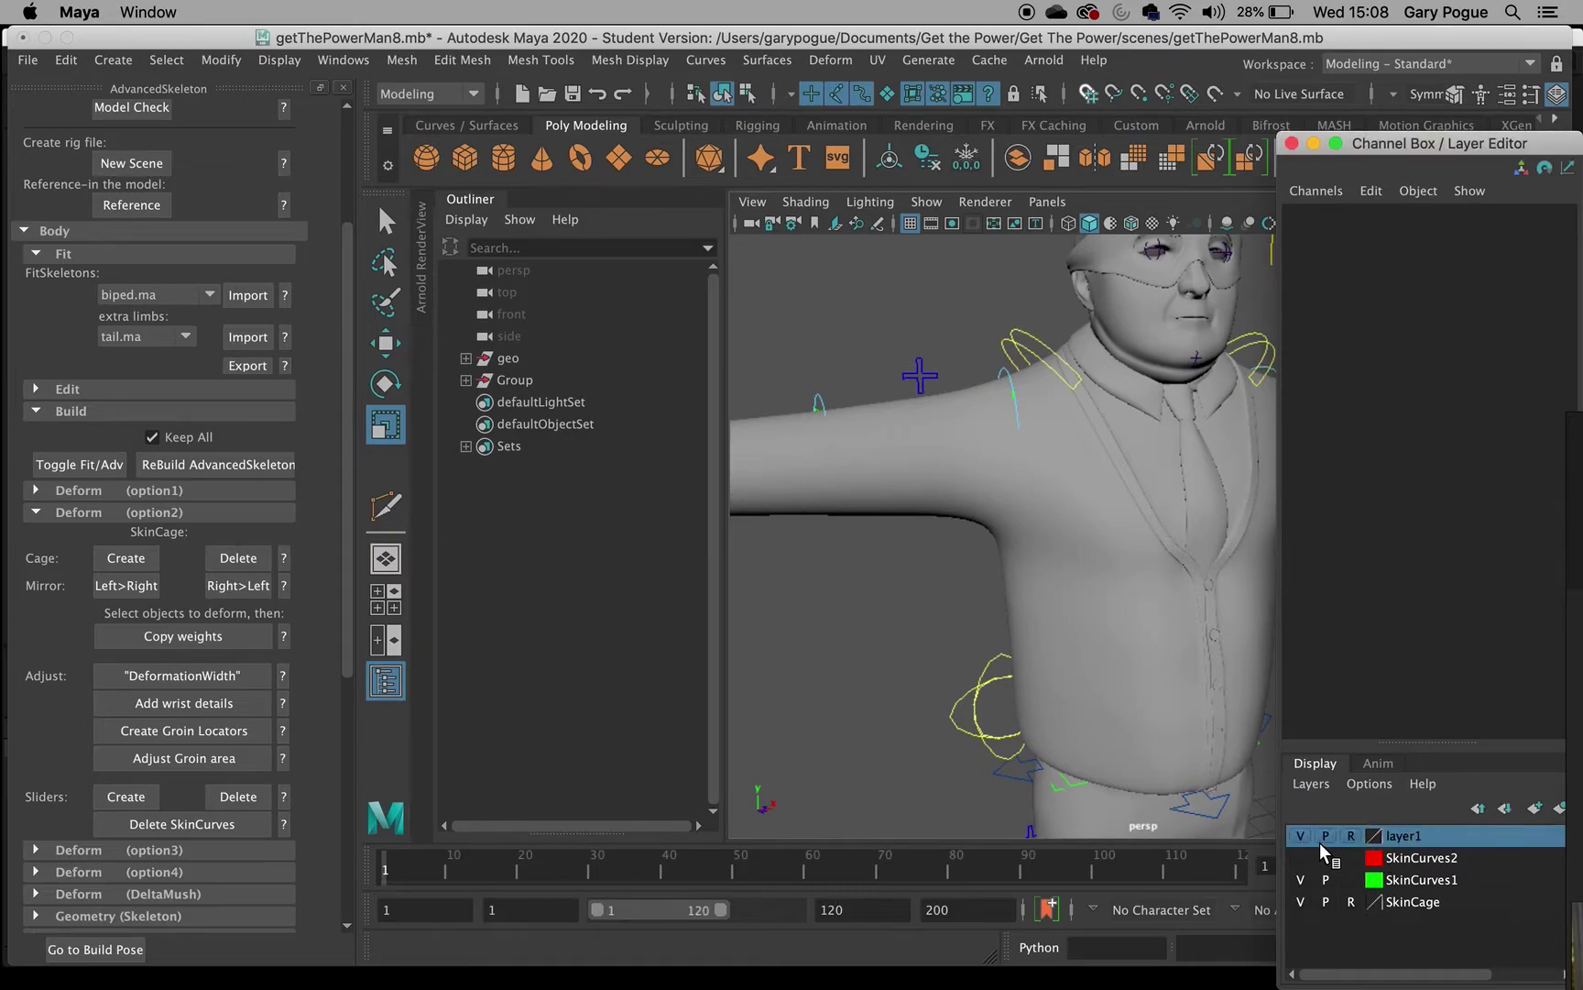
pyautogui.click(529, 379)
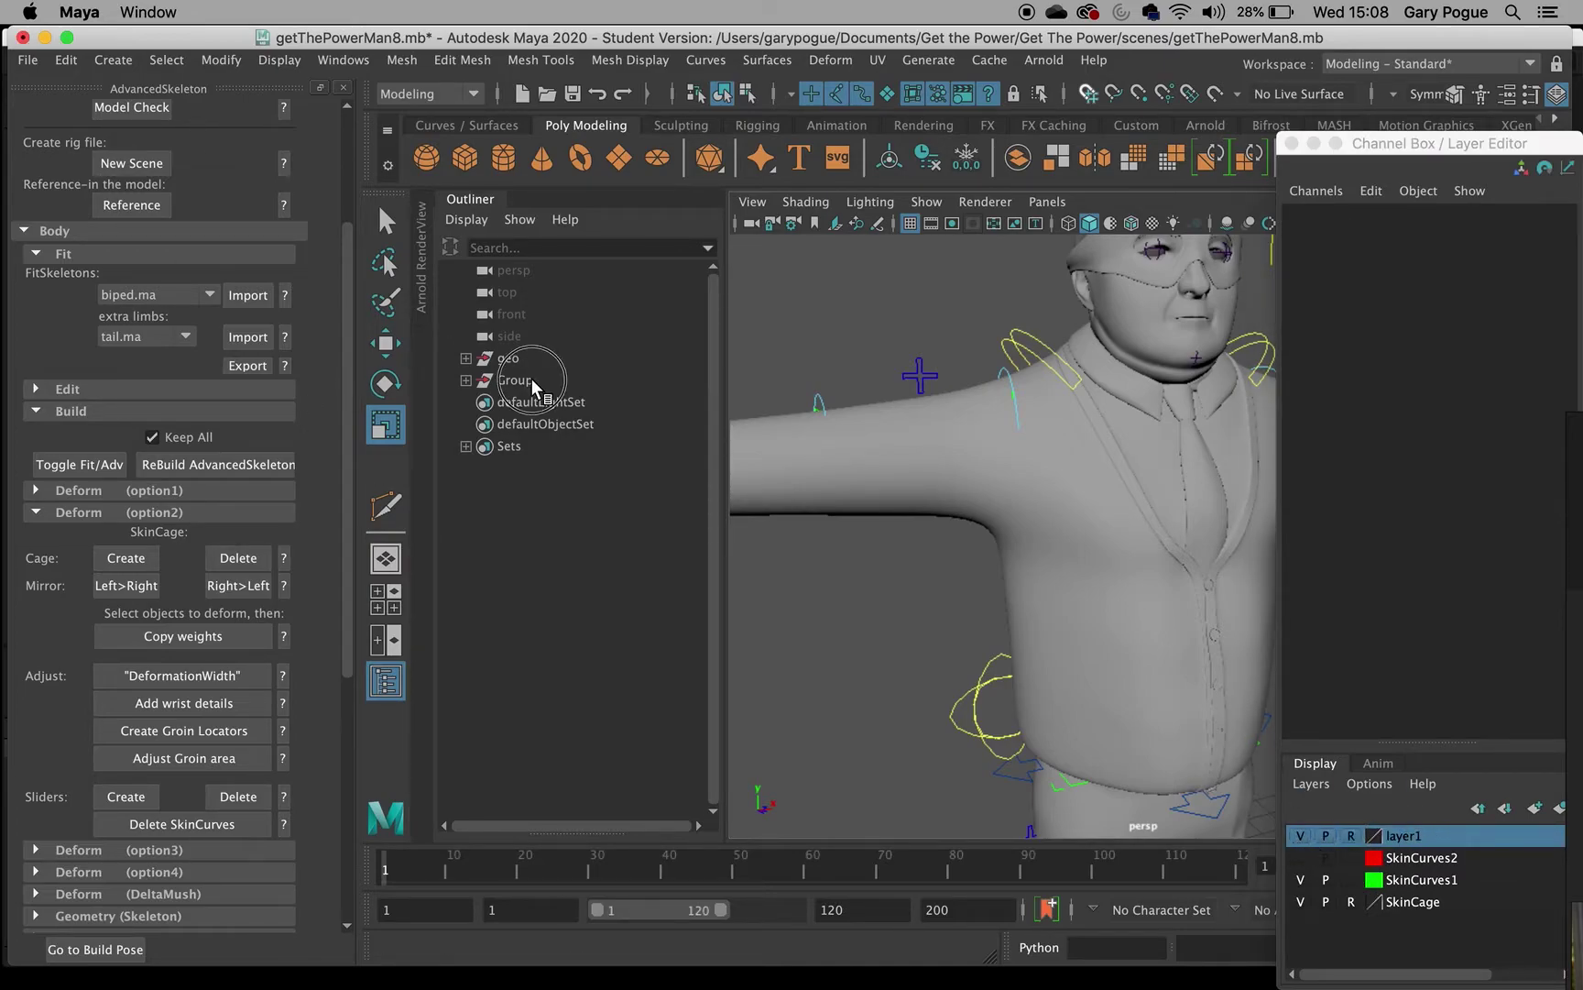
pyautogui.click(519, 360)
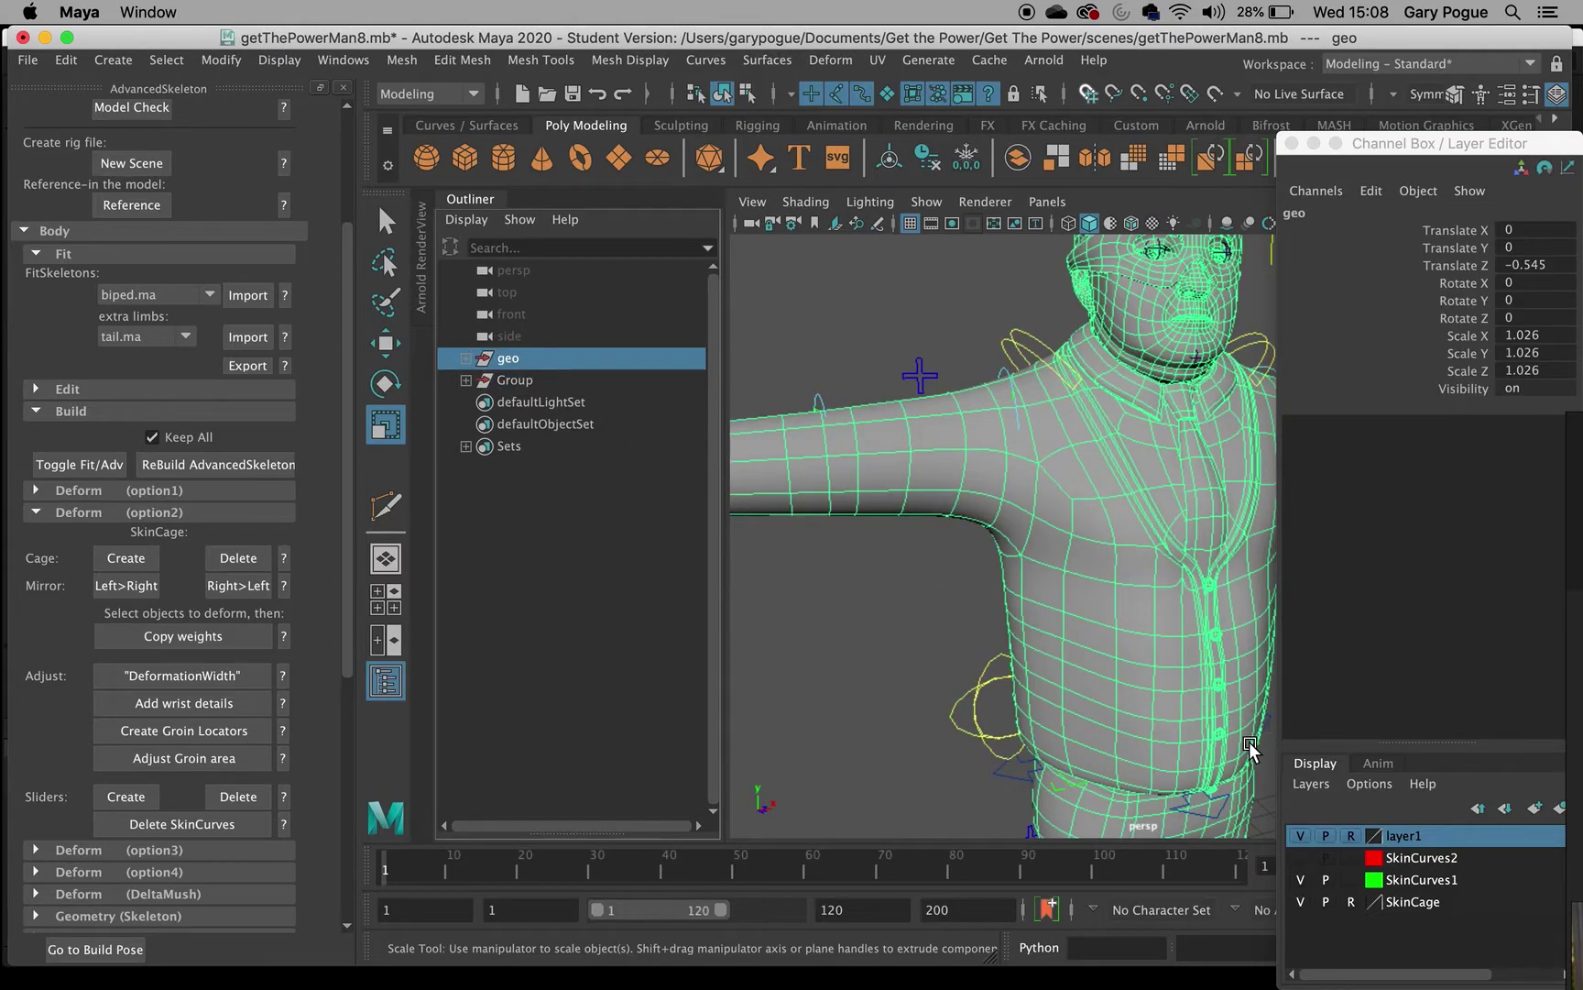
pyautogui.rightClick(1405, 839)
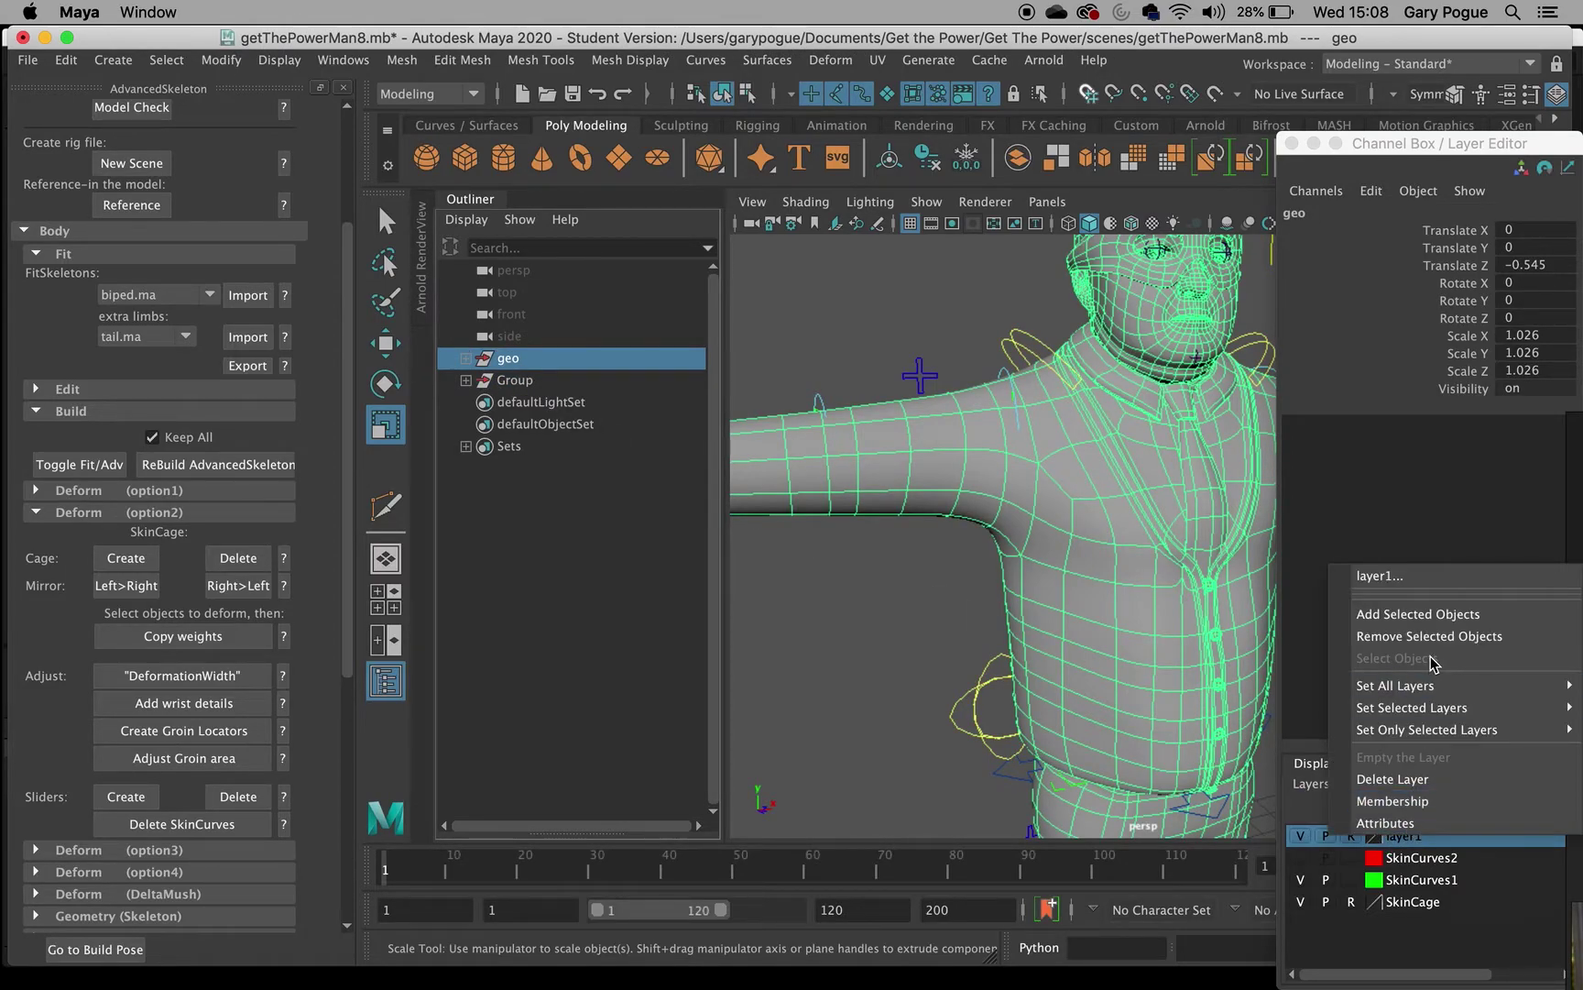
pyautogui.moveTo(1431, 693)
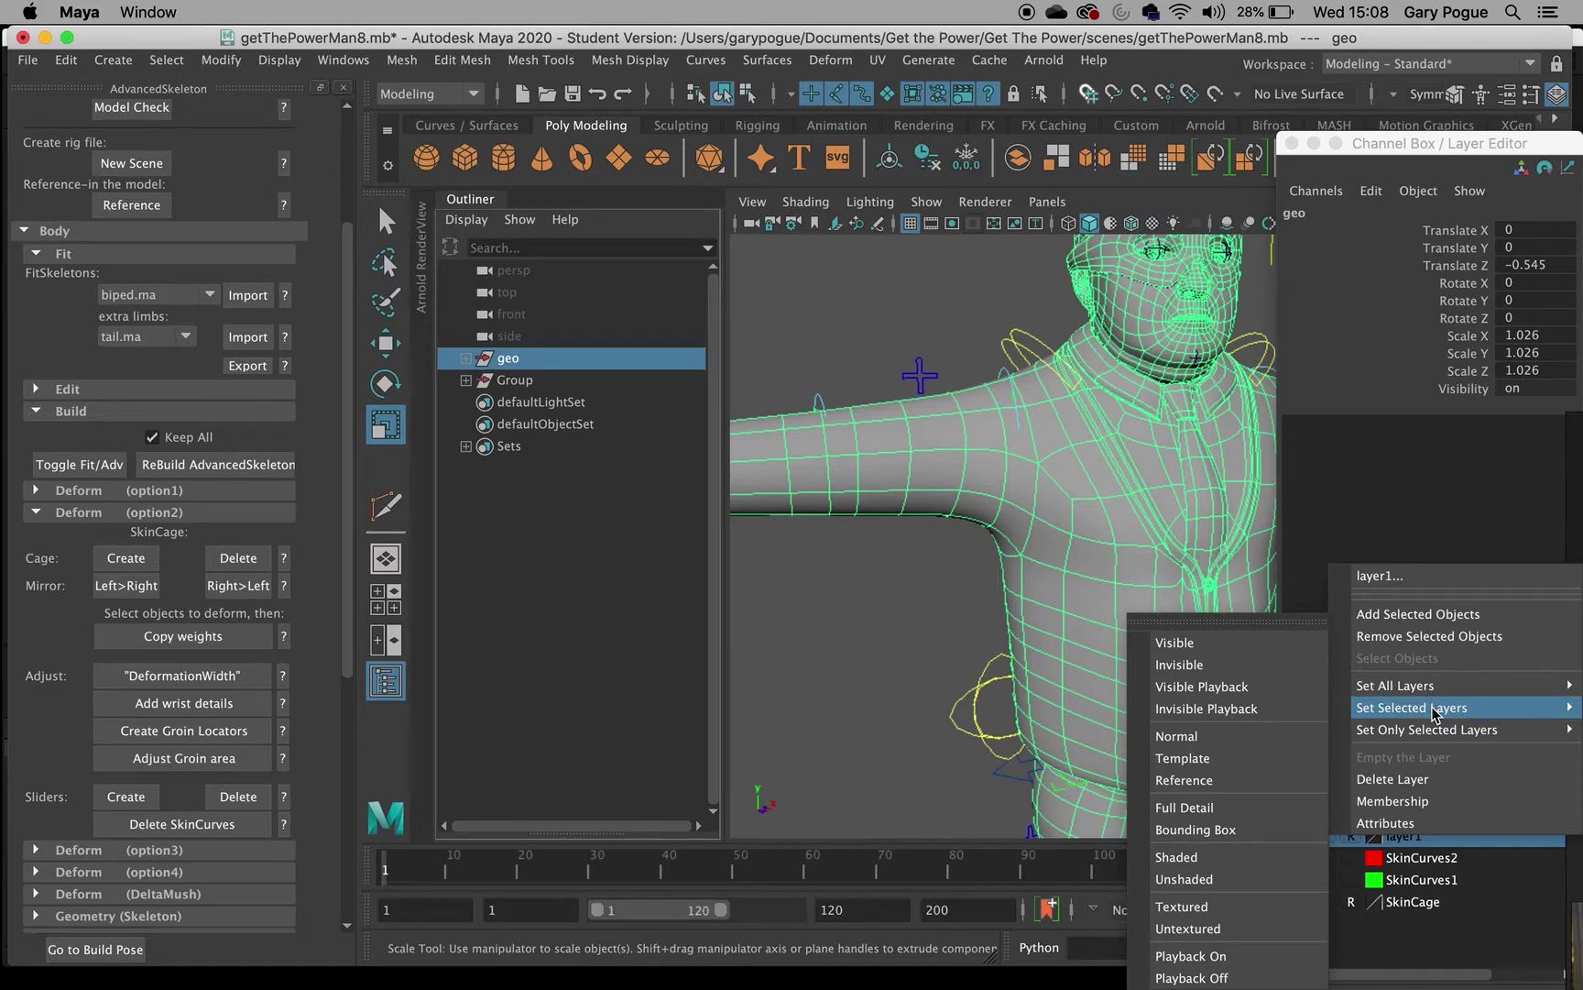
pyautogui.click(1421, 616)
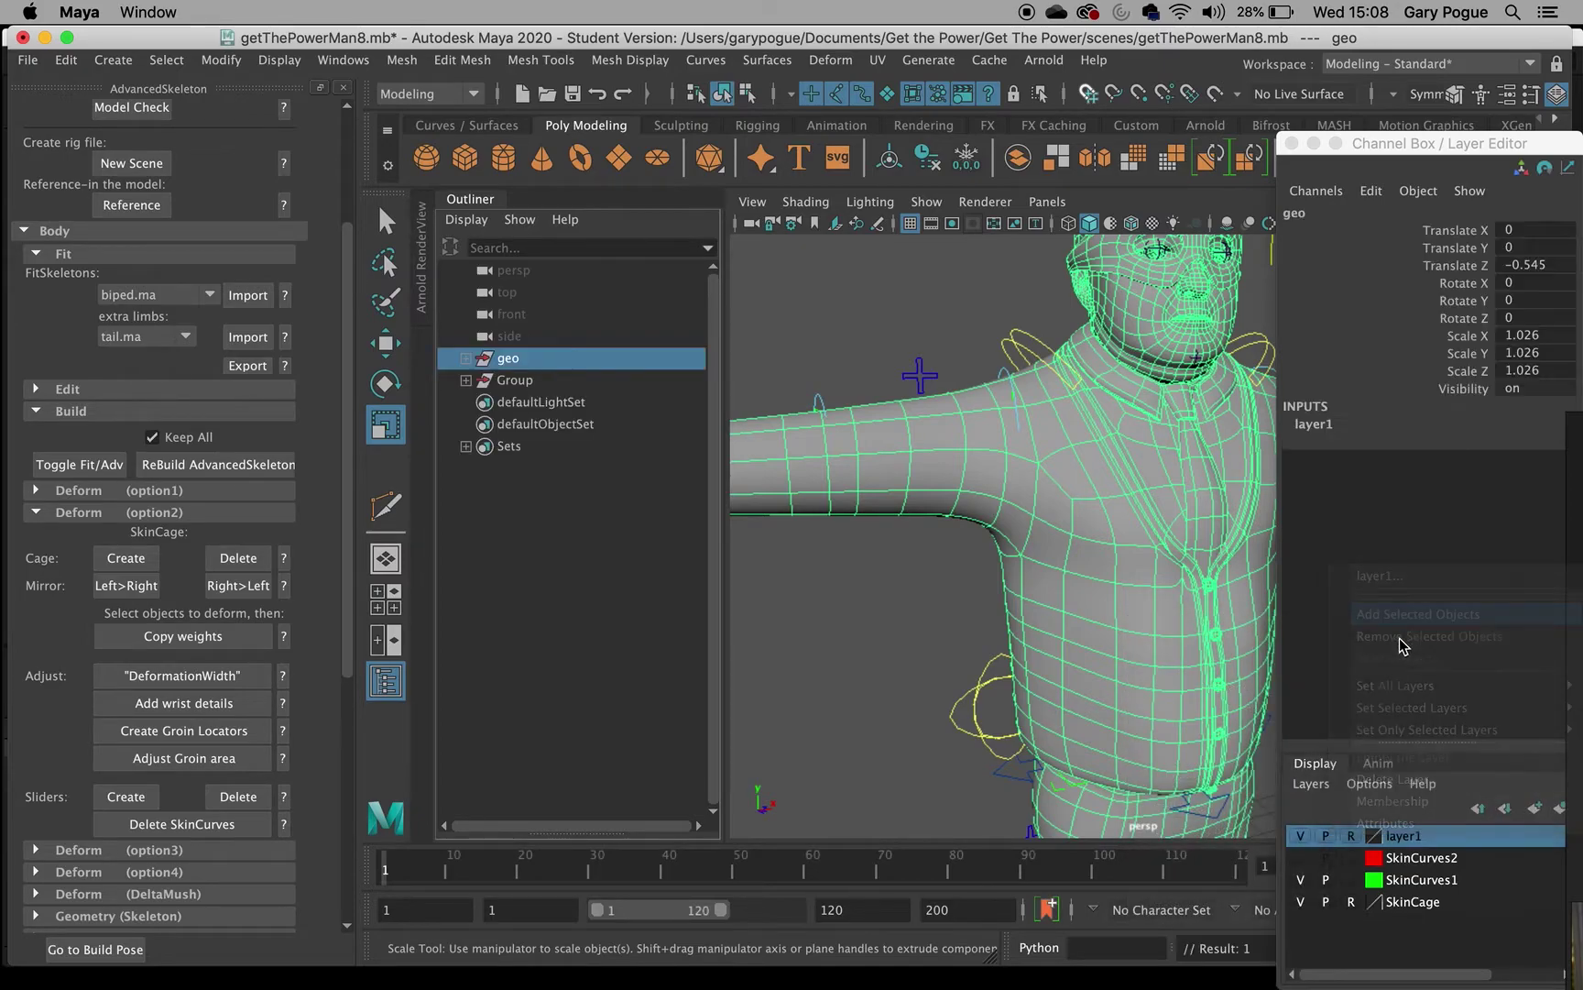
# Clear the reference mode of layer1 and hide the layer to view the skin cage and profile curves alone.
pyautogui.click(1352, 837)
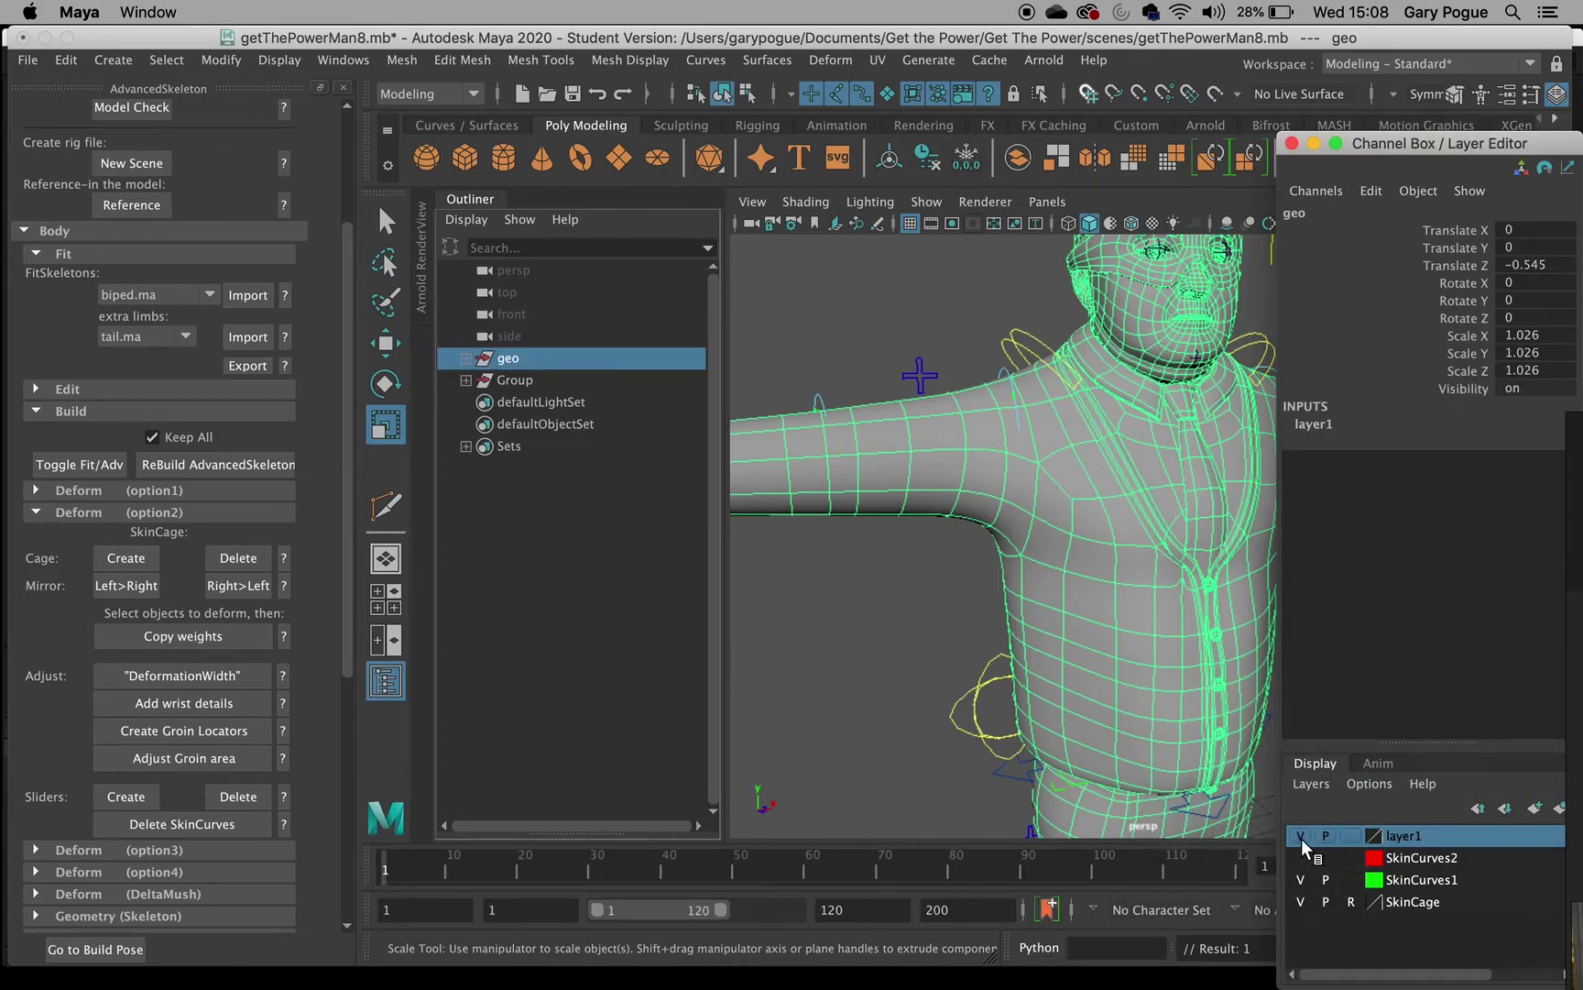
pyautogui.click(1301, 835)
pyautogui.click(1300, 835)
pyautogui.click(1325, 836)
pyautogui.click(1301, 836)
pyautogui.keyDown('alt'); pyautogui.moveTo(1162, 689); pyautogui.dragTo(1125, 616); pyautogui.keyUp('alt')
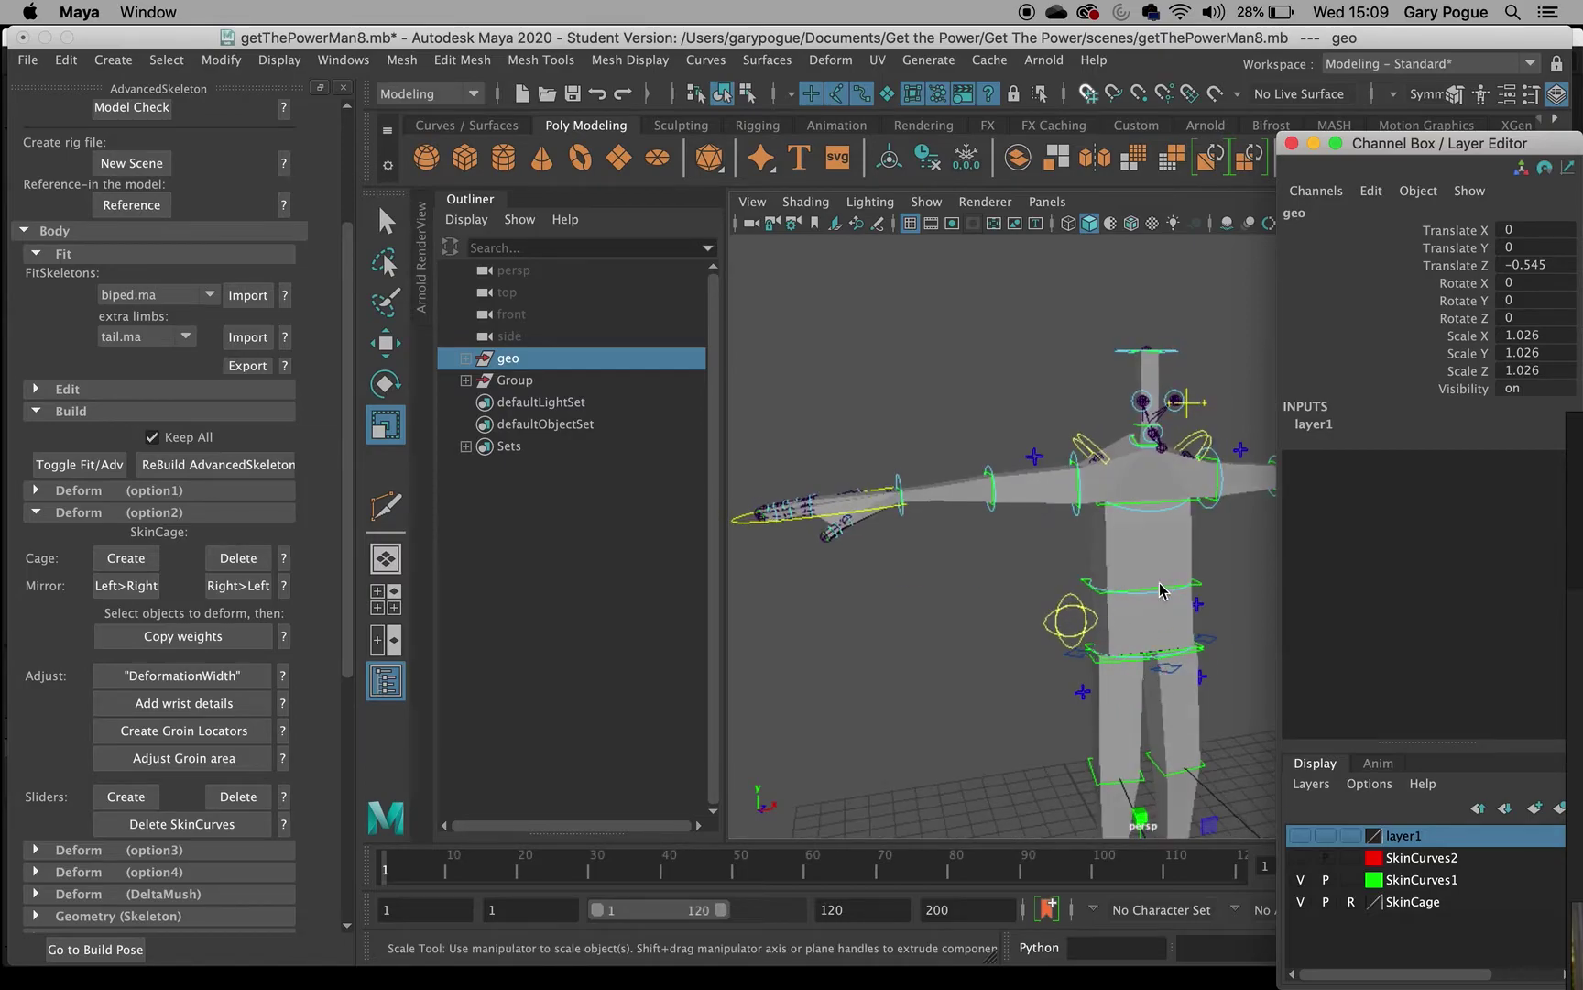
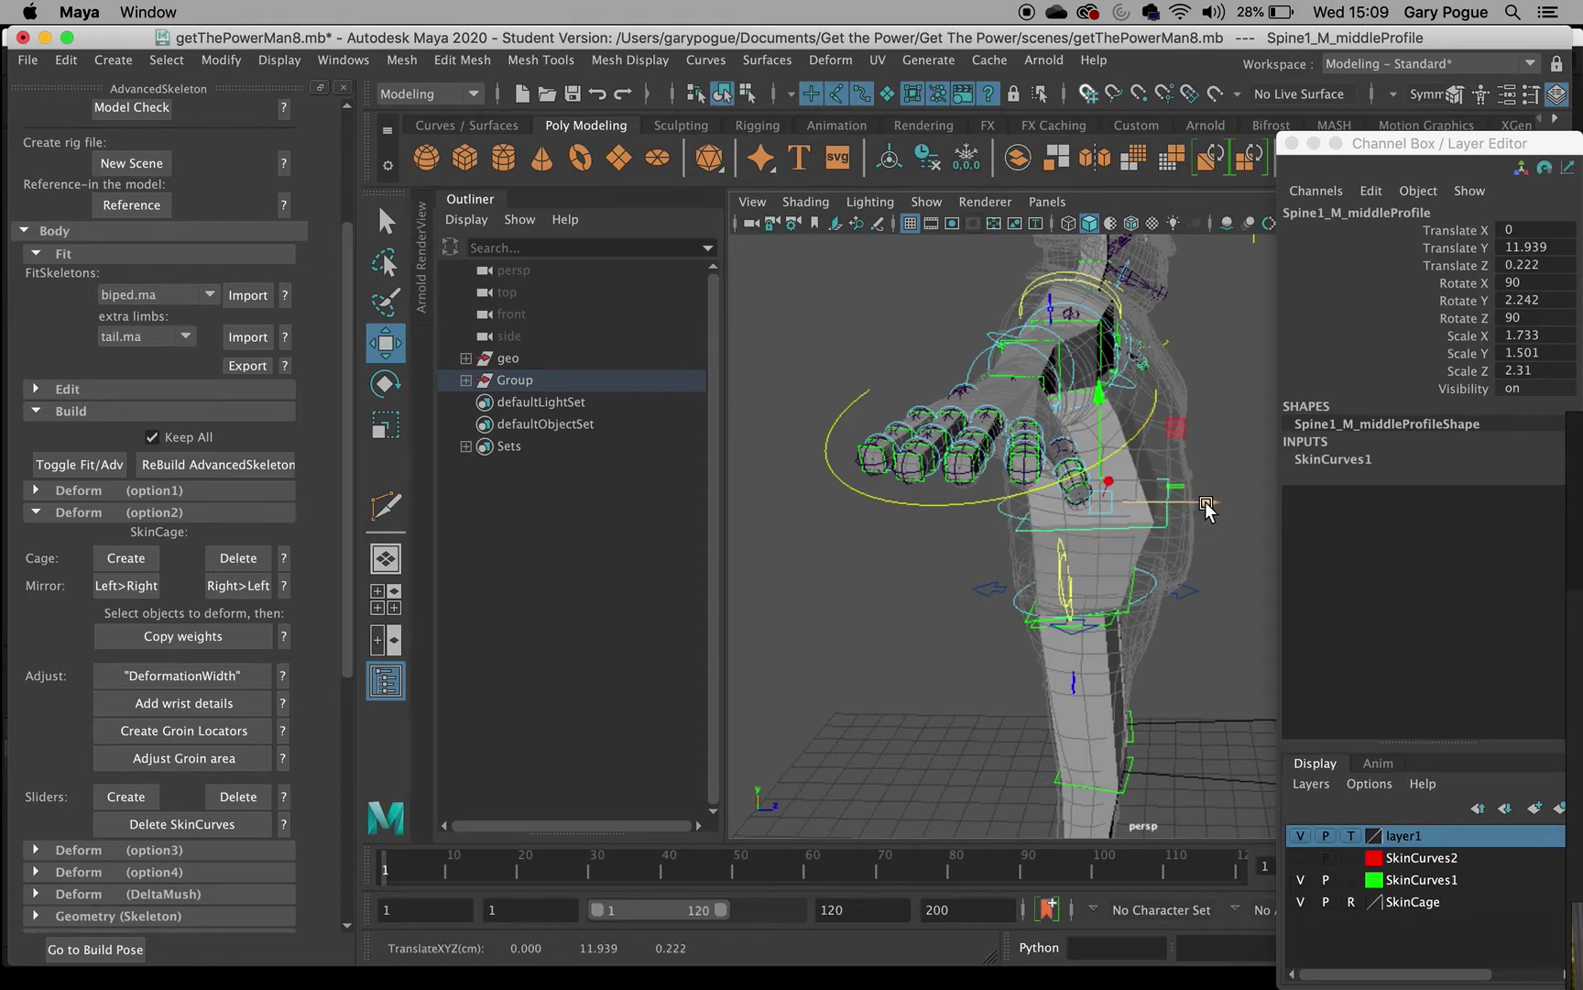
# Deepen the Spine1 middle profile to Scale Y 2.228, and fit the chest middle profile with Translate Z 0.403 and Scale Y 1.602.
pyautogui.press('r')
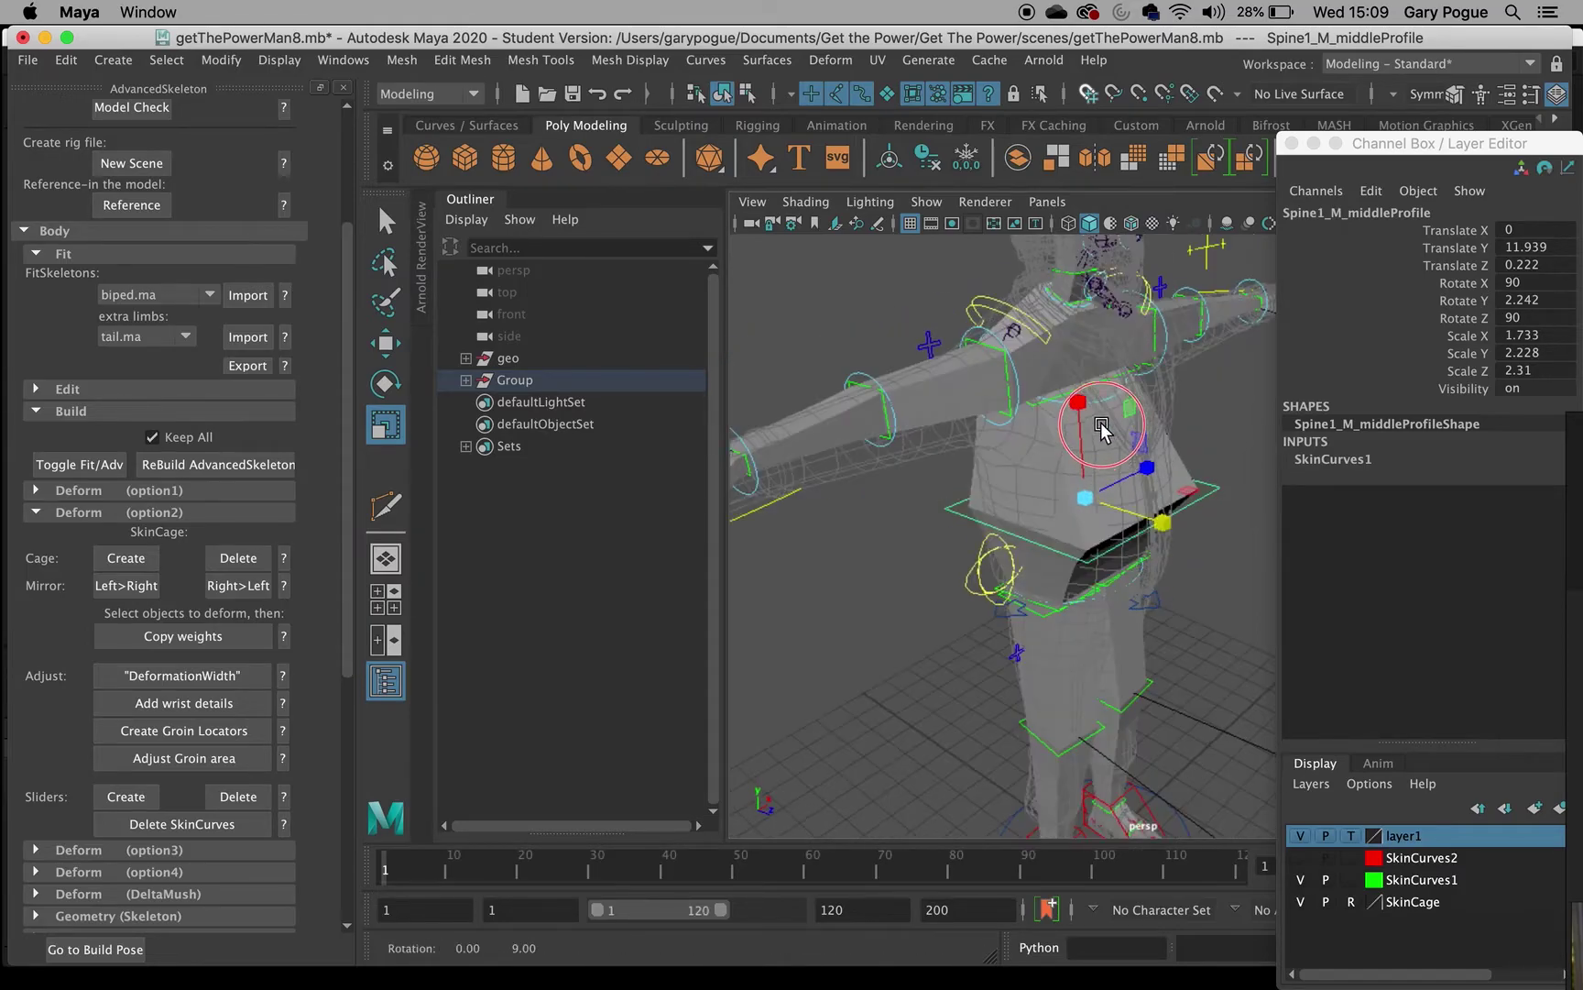
pyautogui.click(1102, 400)
pyautogui.press('w')
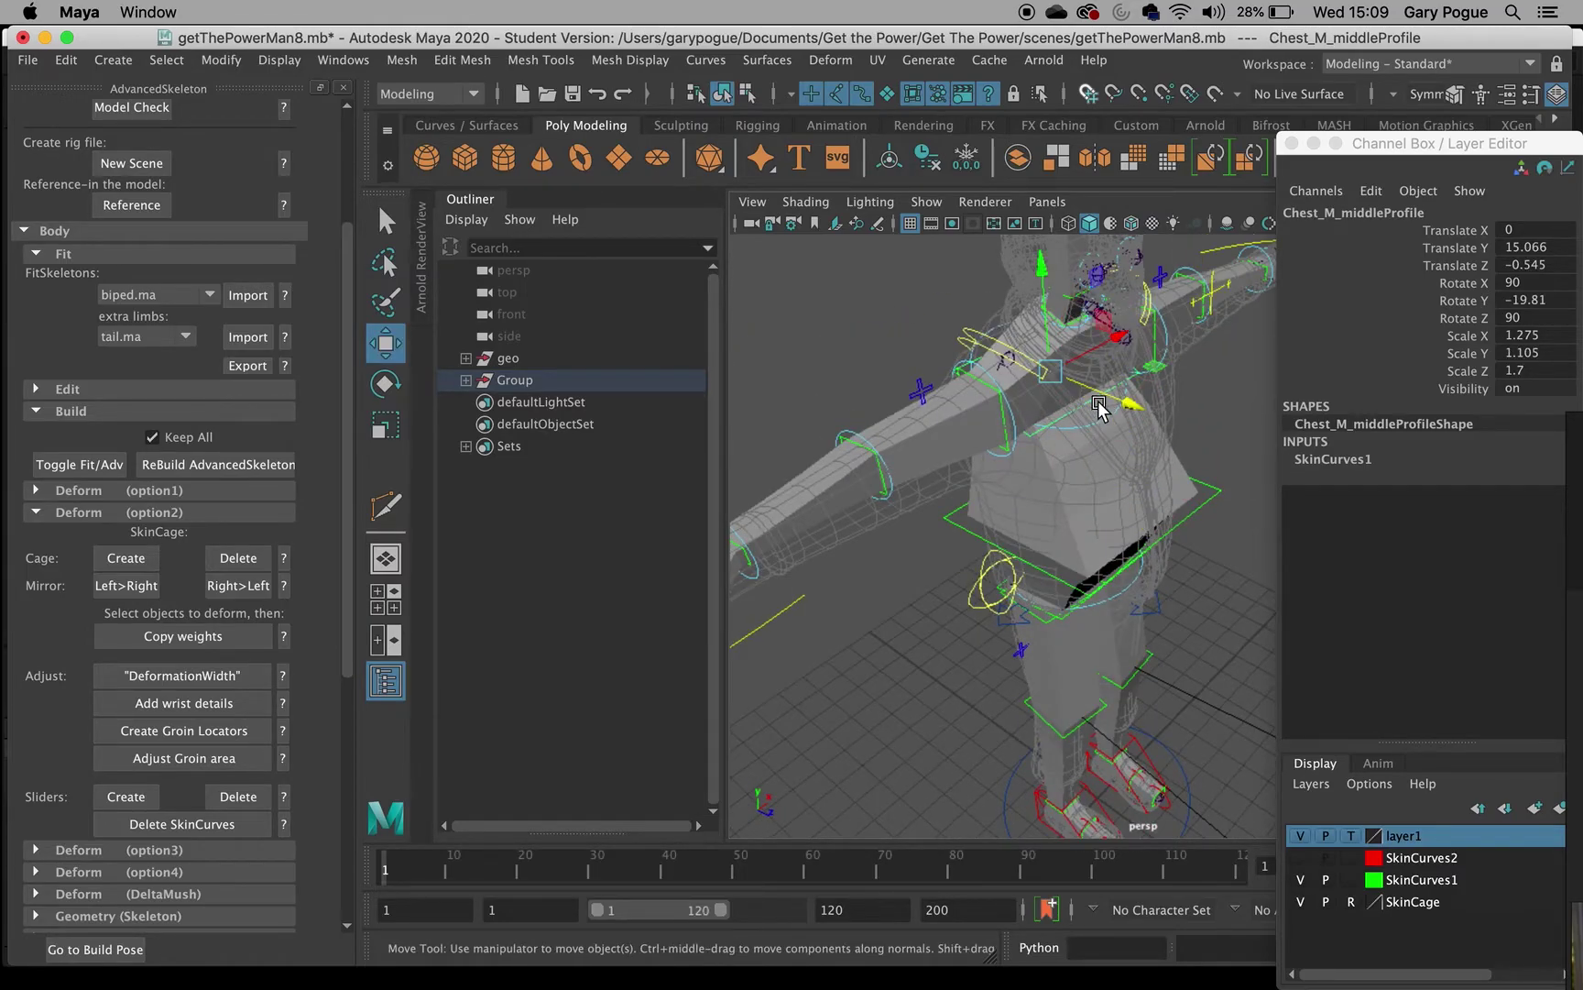
pyautogui.press('r')
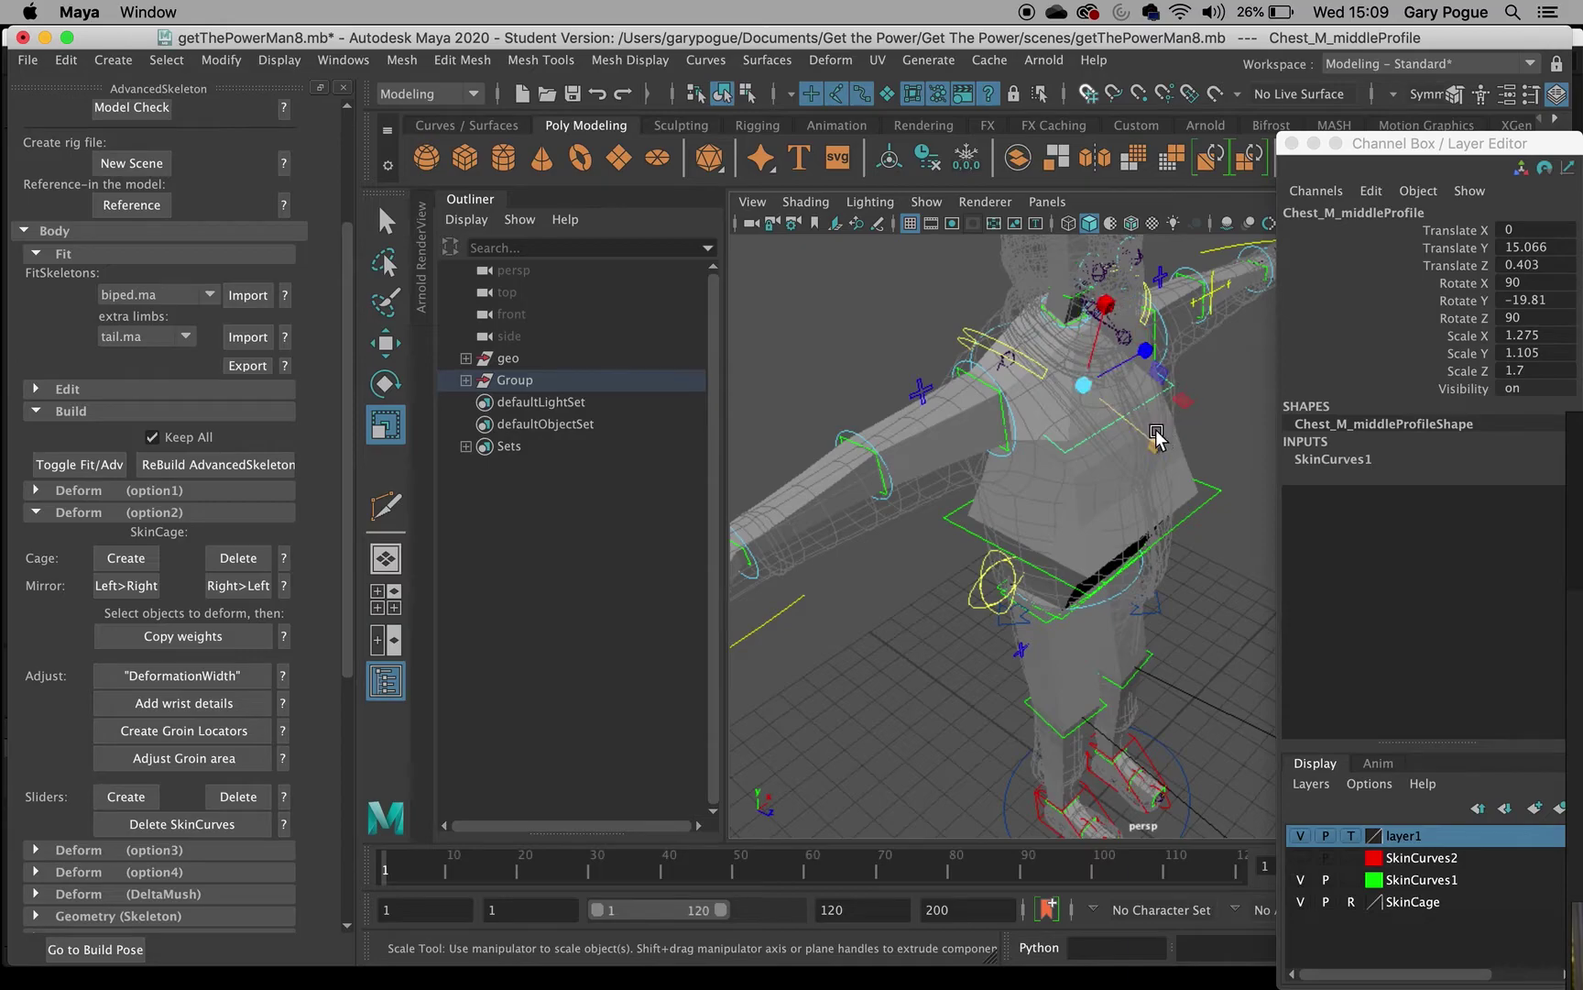
pyautogui.keyDown('alt'); pyautogui.moveTo(1056, 449); pyautogui.dragTo(1191, 366); pyautogui.keyUp('alt')
pyautogui.moveTo(964, 346)
pyautogui.keyDown('alt'); pyautogui.mouseDown()
pyautogui.moveTo(912, 372)
pyautogui.moveTo(936, 413)
pyautogui.moveTo(854, 401)
pyautogui.moveTo(883, 458)
pyautogui.moveTo(981, 415)
pyautogui.moveTo(973, 481)
pyautogui.mouseUp(); pyautogui.keyUp('alt')
# Scale the right elbow's middle profile out to the surface of the sleeve.
pyautogui.click(850, 396)
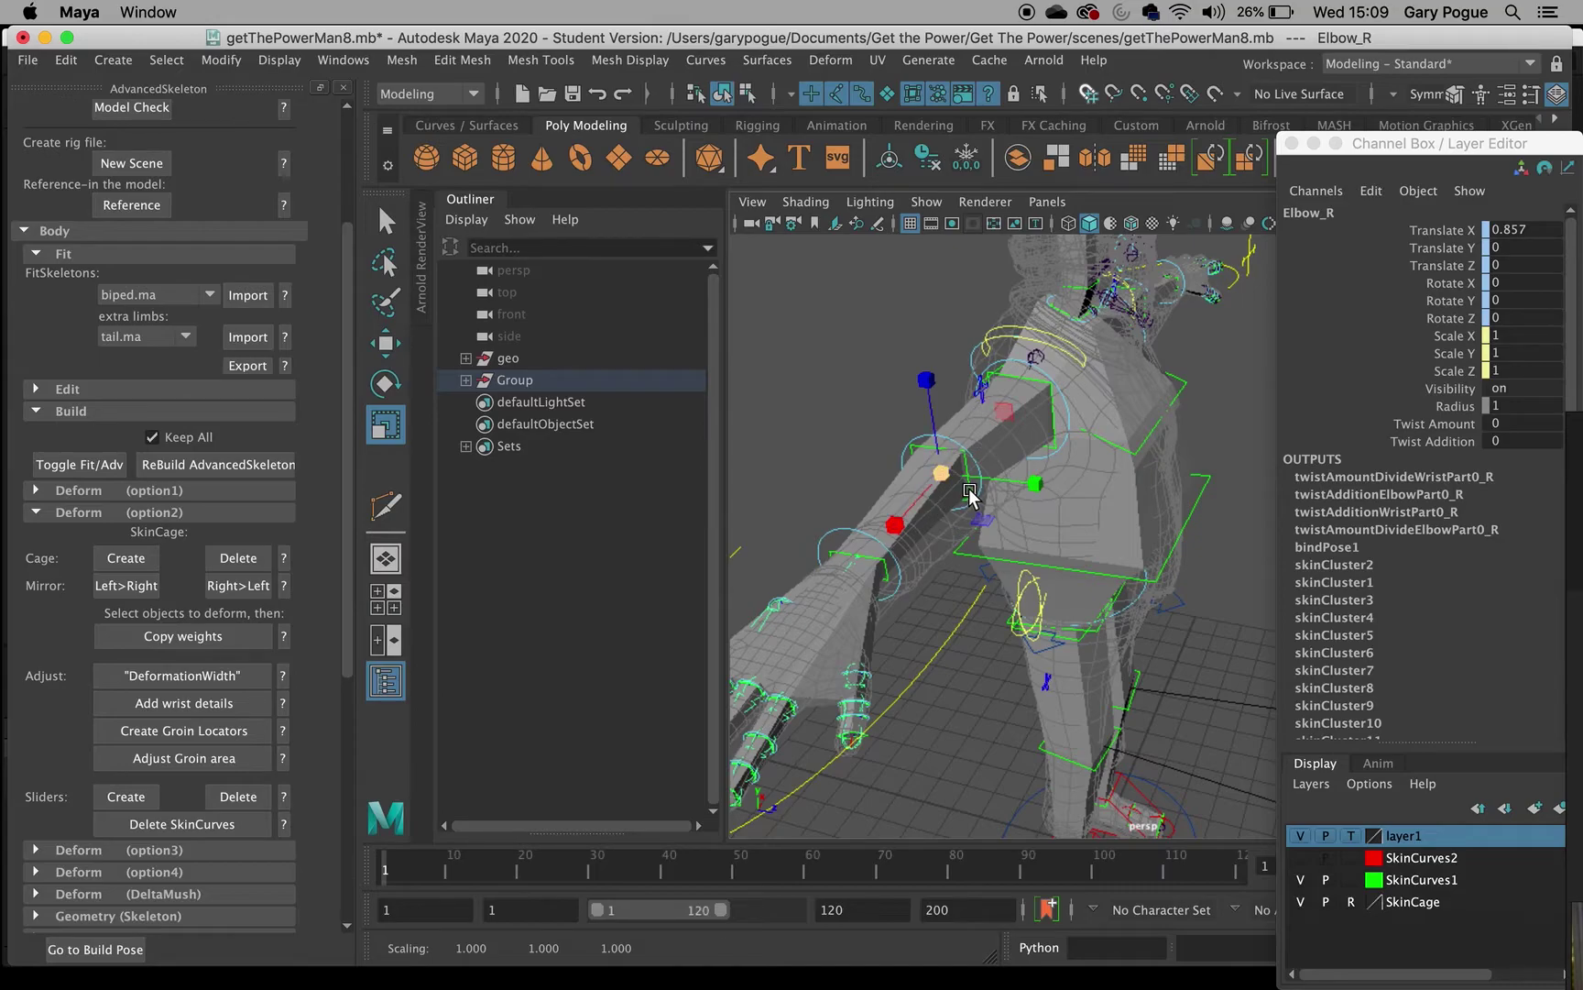
pyautogui.click(878, 405)
pyautogui.click(932, 451)
pyautogui.moveTo(932, 450); pyautogui.dragTo(1008, 527)
pyautogui.press('w')
pyautogui.moveTo(1115, 623); pyautogui.dragTo(1011, 410)
# Scale the right shoulder's middle profile to about 0.642, 0.872, 0.872 to fit the upper sleeve.
pyautogui.click(981, 378)
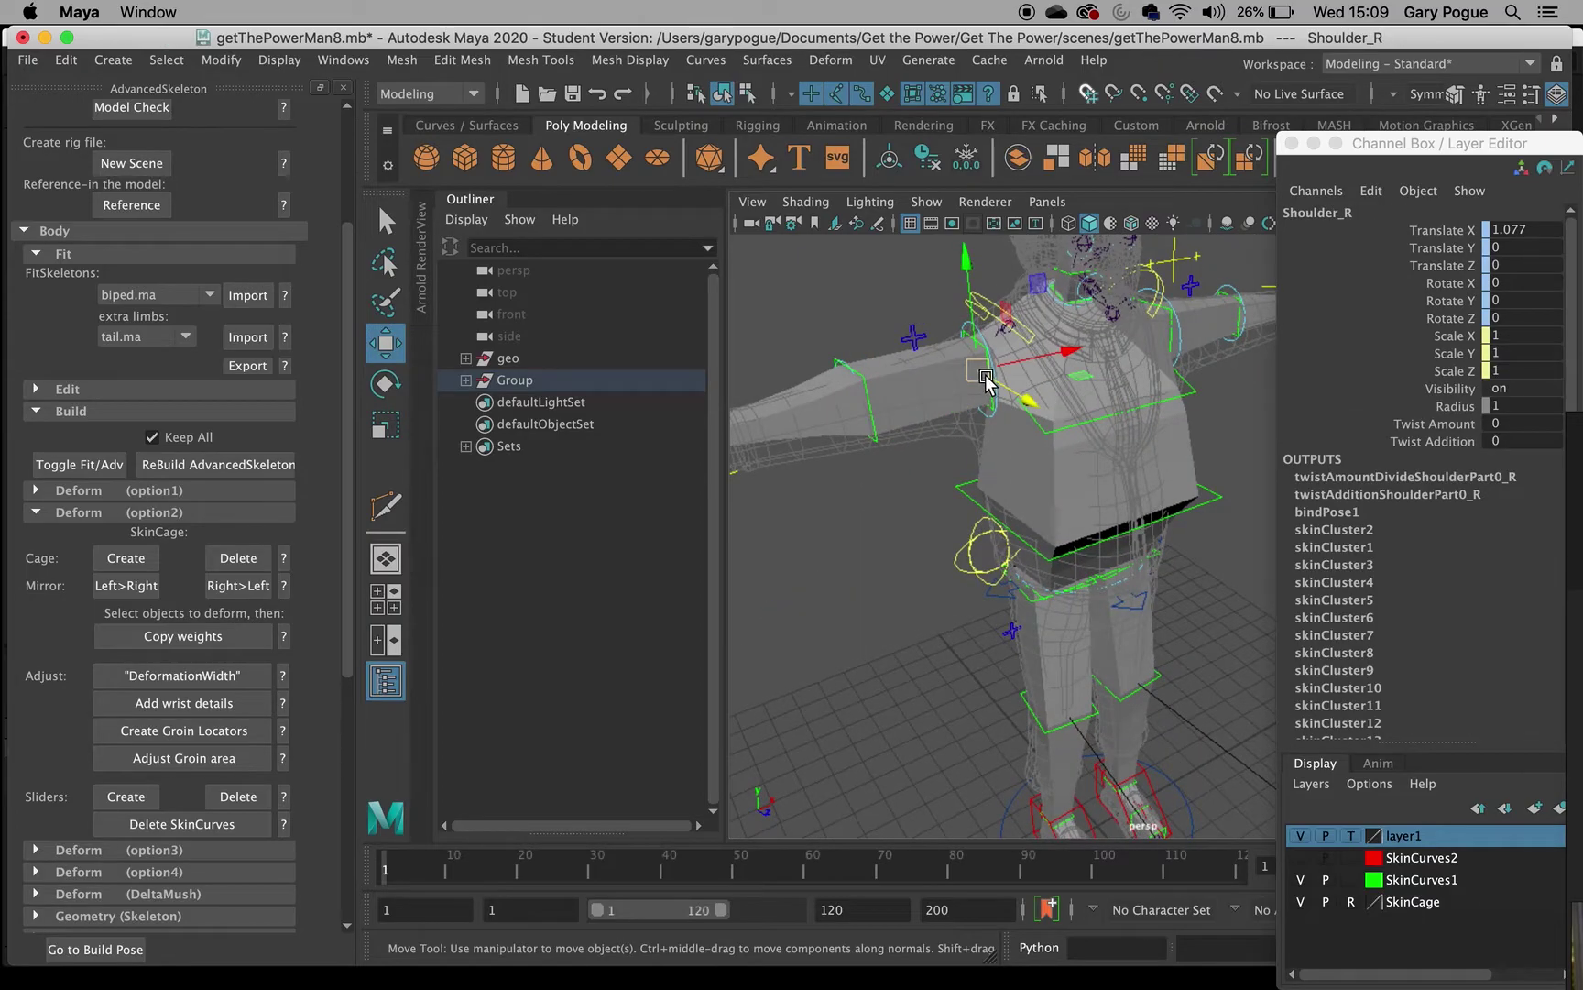
pyautogui.press('r')
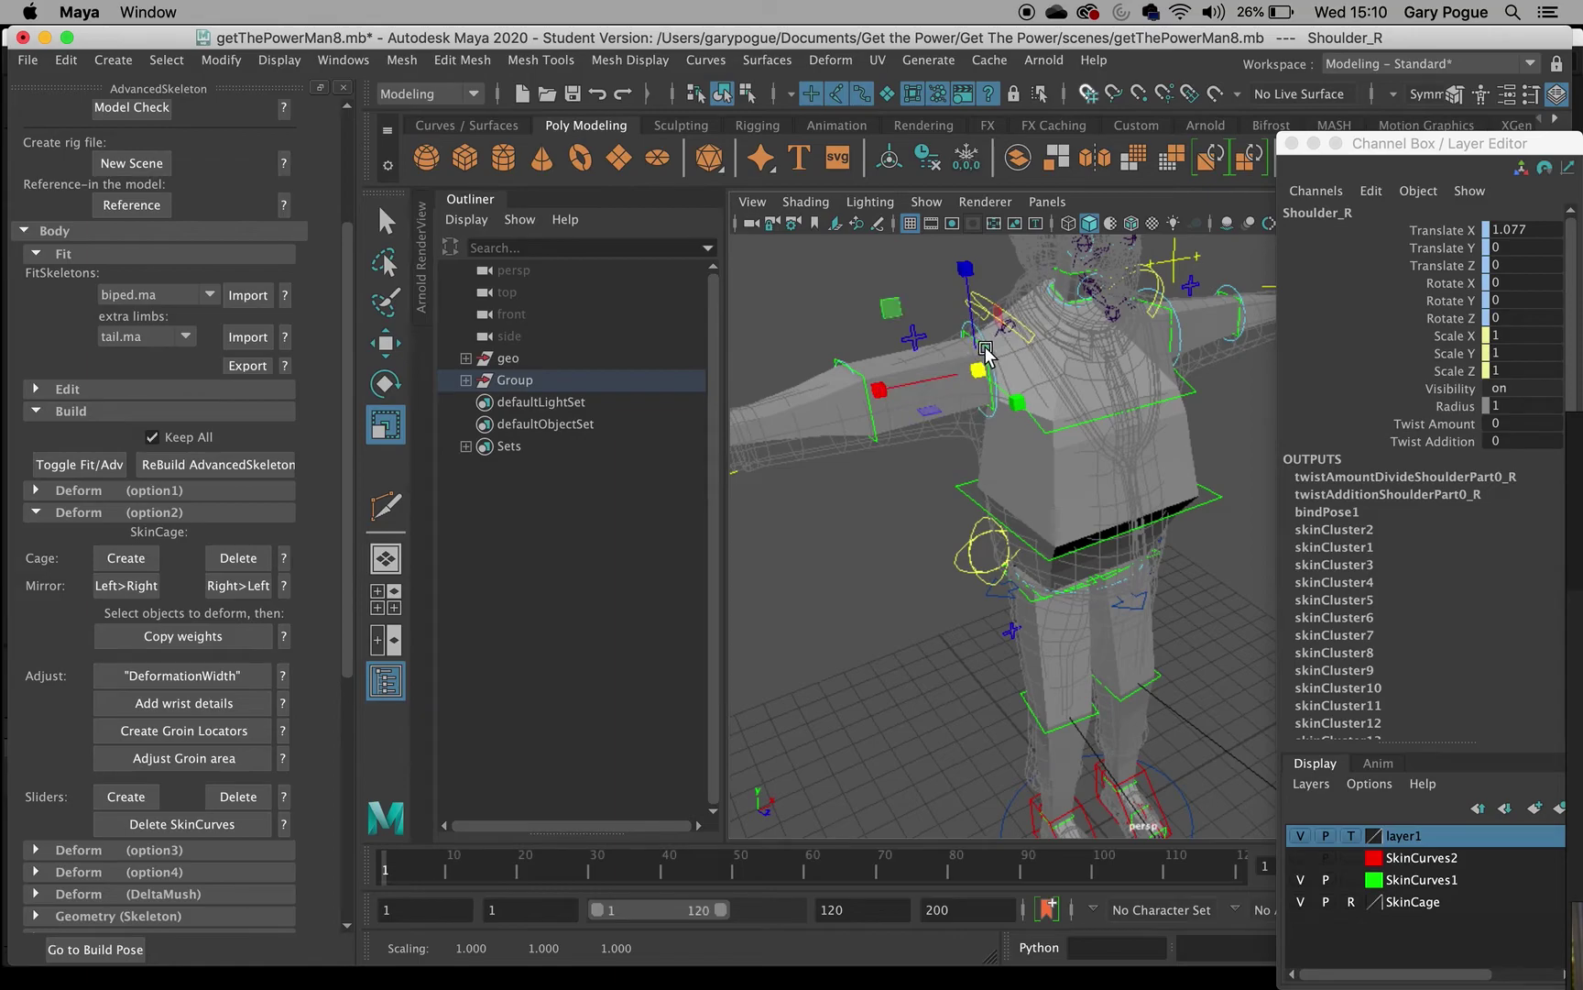
pyautogui.scroll(5, 971, 401)
pyautogui.scroll(-2, 957, 394)
pyautogui.keyDown('alt'); pyautogui.moveTo(957, 392); pyautogui.dragTo(1109, 502, button='middle'); pyautogui.keyUp('alt')
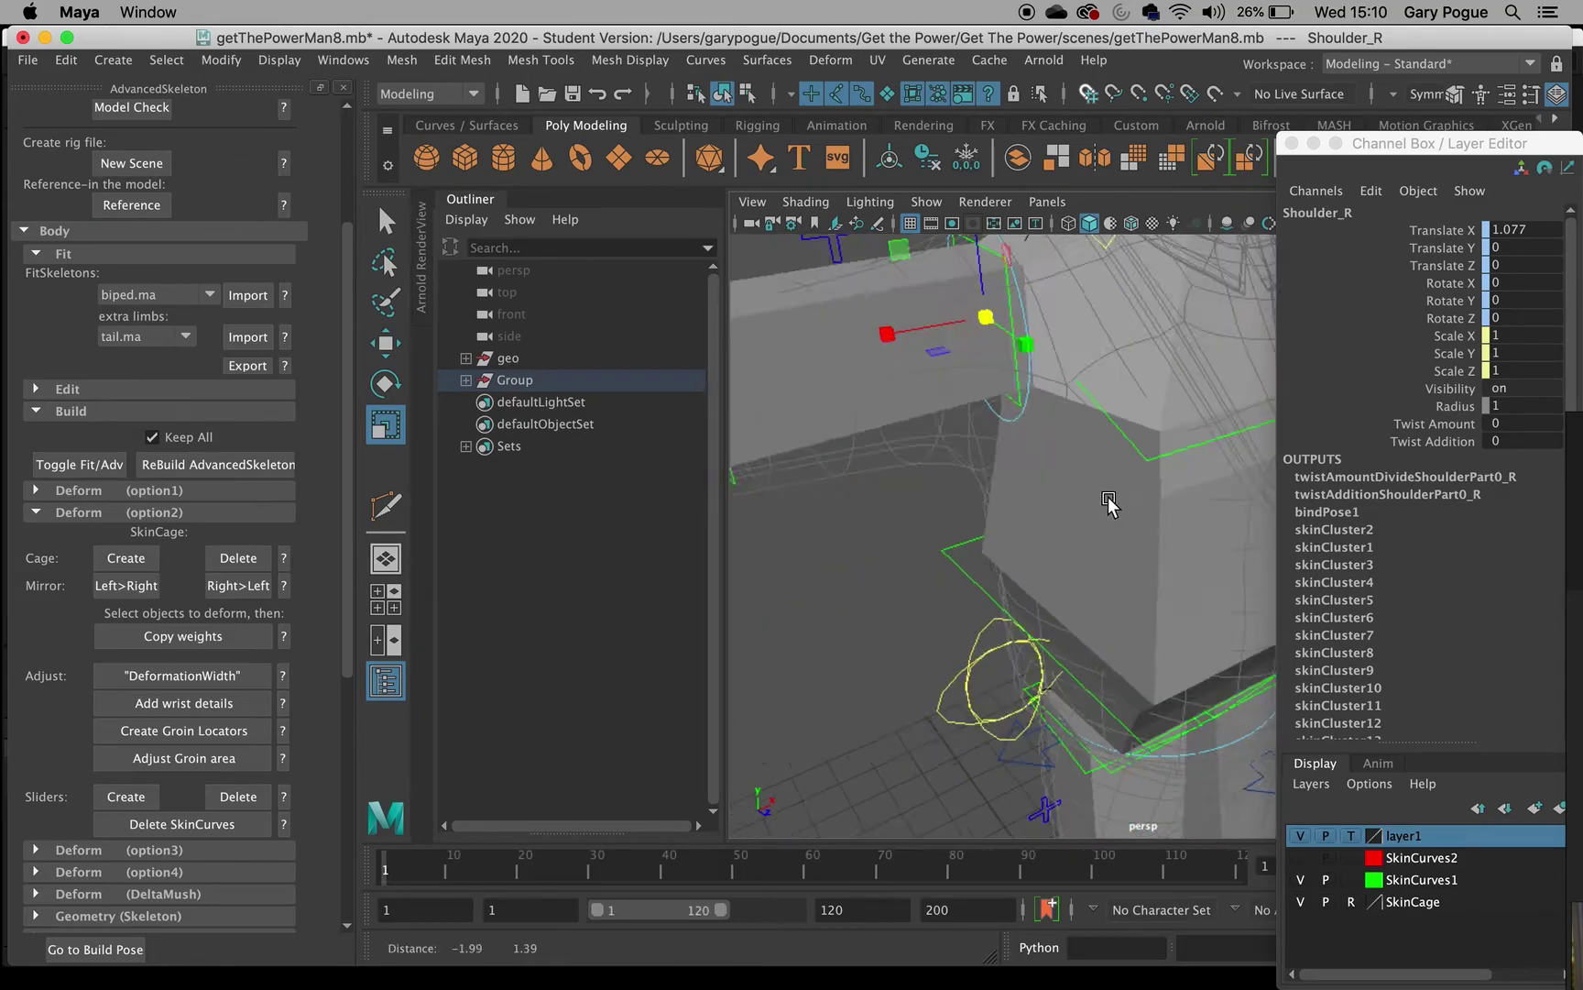
pyautogui.click(1015, 374)
pyautogui.keyDown('alt'); pyautogui.moveTo(1098, 407); pyautogui.dragTo(1025, 394); pyautogui.keyUp('alt')
pyautogui.scroll(-3, 1025, 390)
pyautogui.scroll(3, 1024, 387)
pyautogui.moveTo(969, 294)
pyautogui.mouseDown()
pyautogui.moveTo(958, 280)
pyautogui.moveTo(1003, 290)
pyautogui.moveTo(957, 292)
pyautogui.mouseUp()
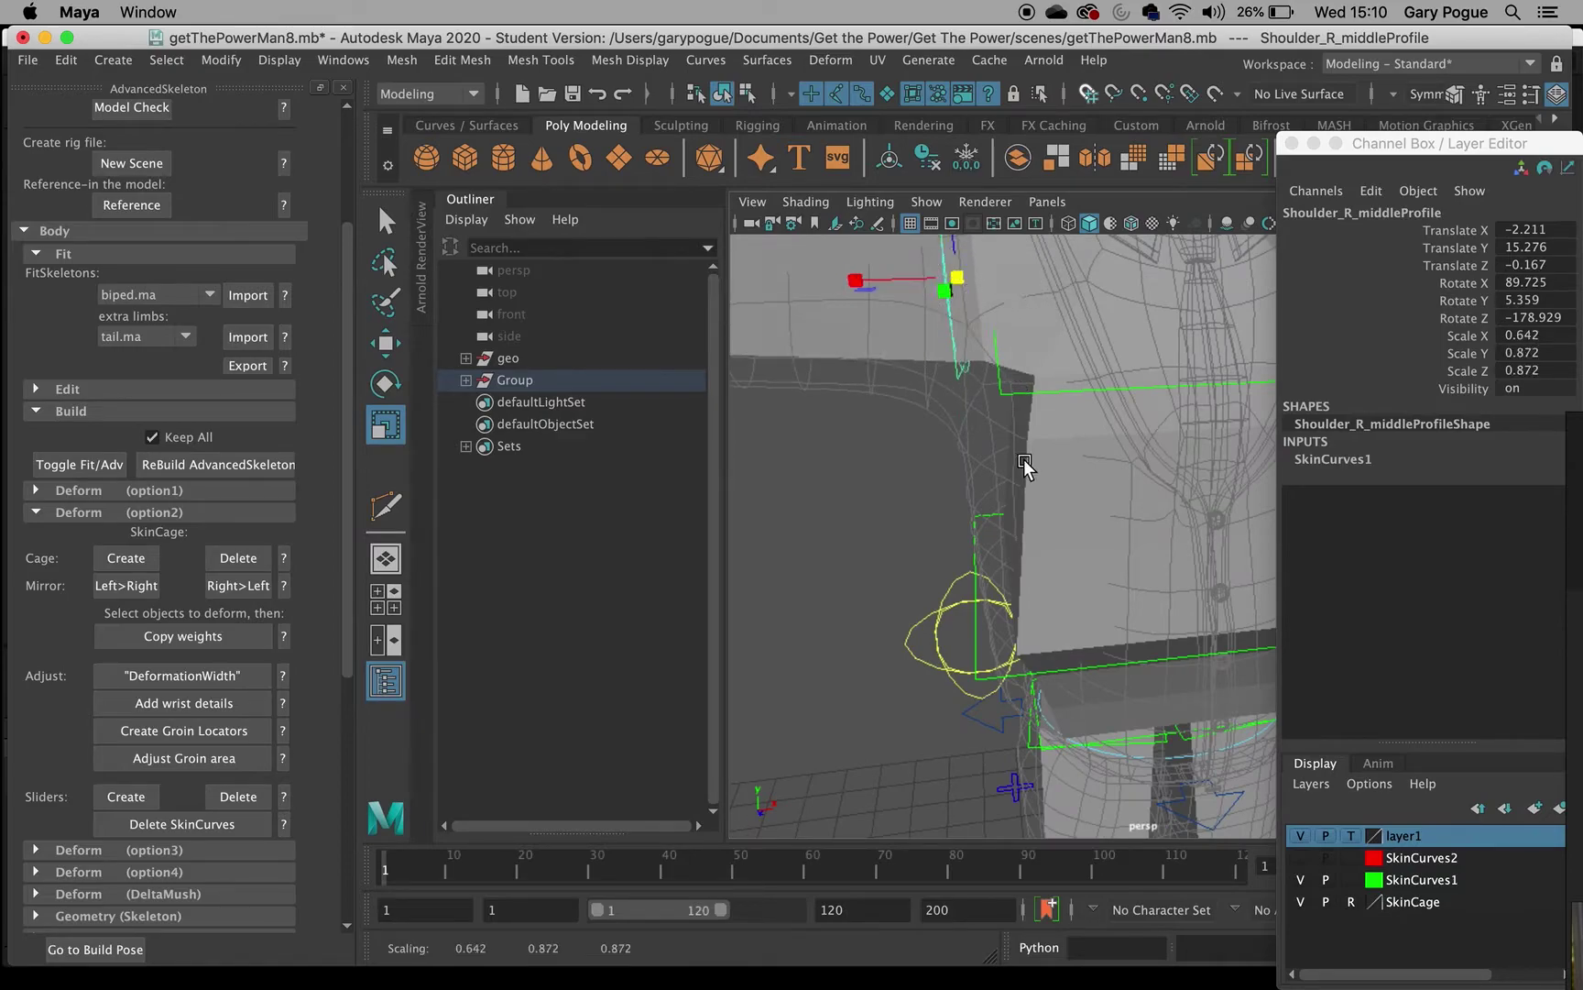
# Widen the Spine1 middle profile to about 2.44 and the chest middle profile to 2.194 in Scale Z.
pyautogui.scroll(-3, 1024, 462)
pyautogui.click(1024, 547)
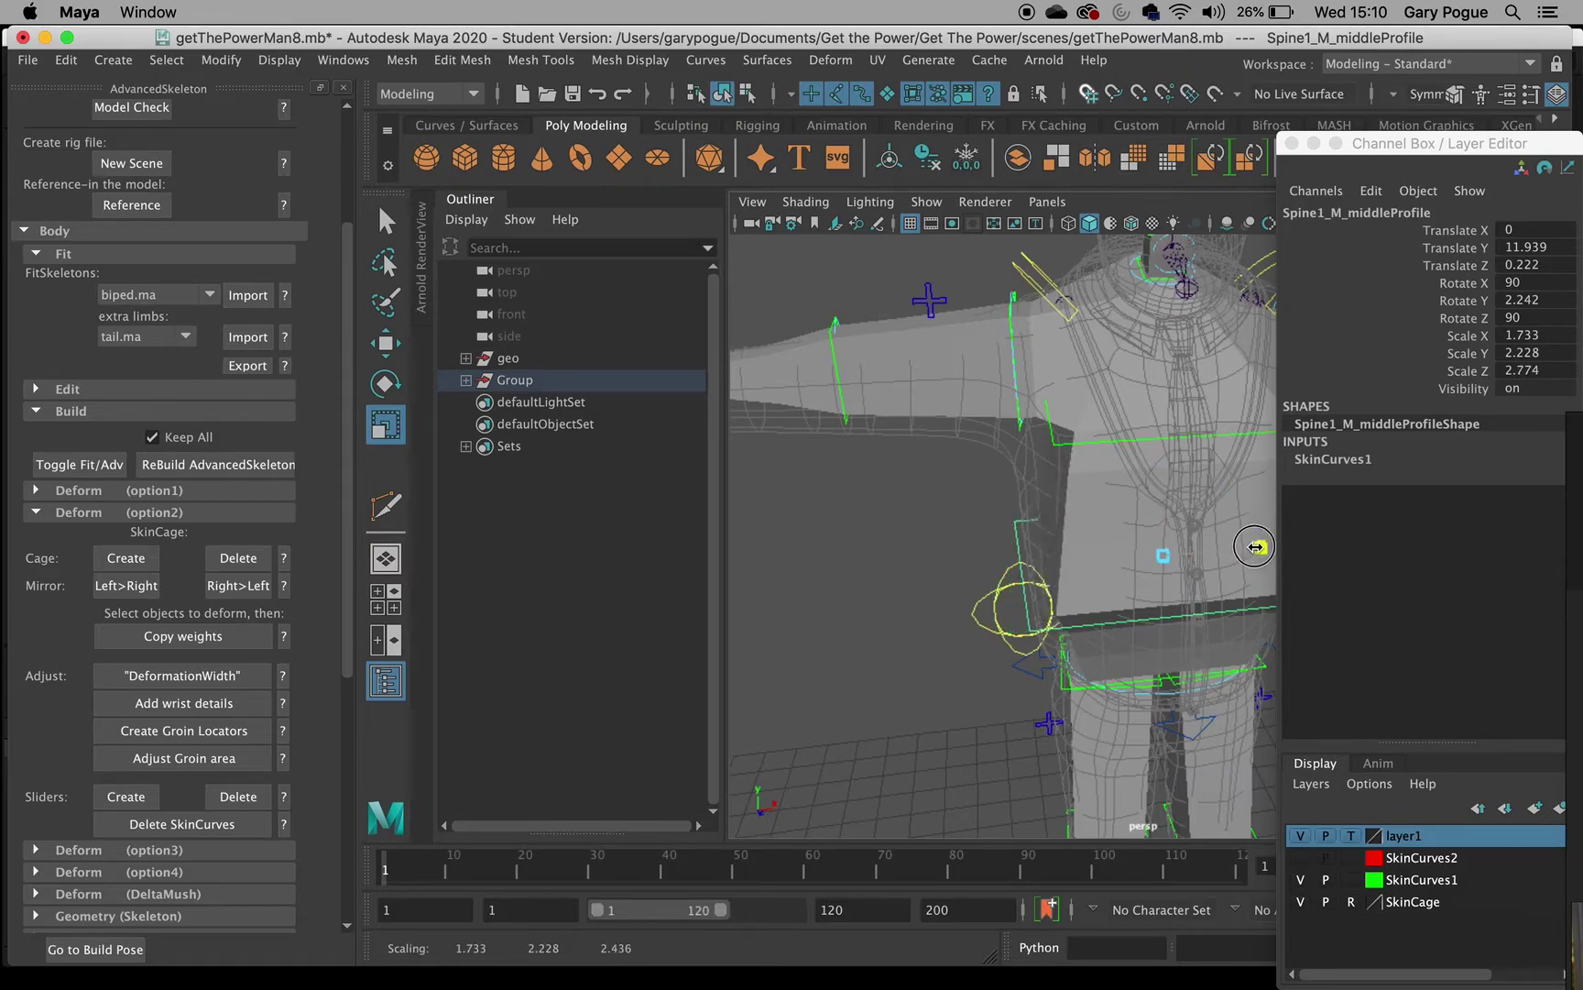
pyautogui.click(1078, 446)
pyautogui.moveTo(1264, 382)
pyautogui.mouseDown()
pyautogui.moveTo(1325, 378)
pyautogui.moveTo(1283, 379)
pyautogui.mouseUp()
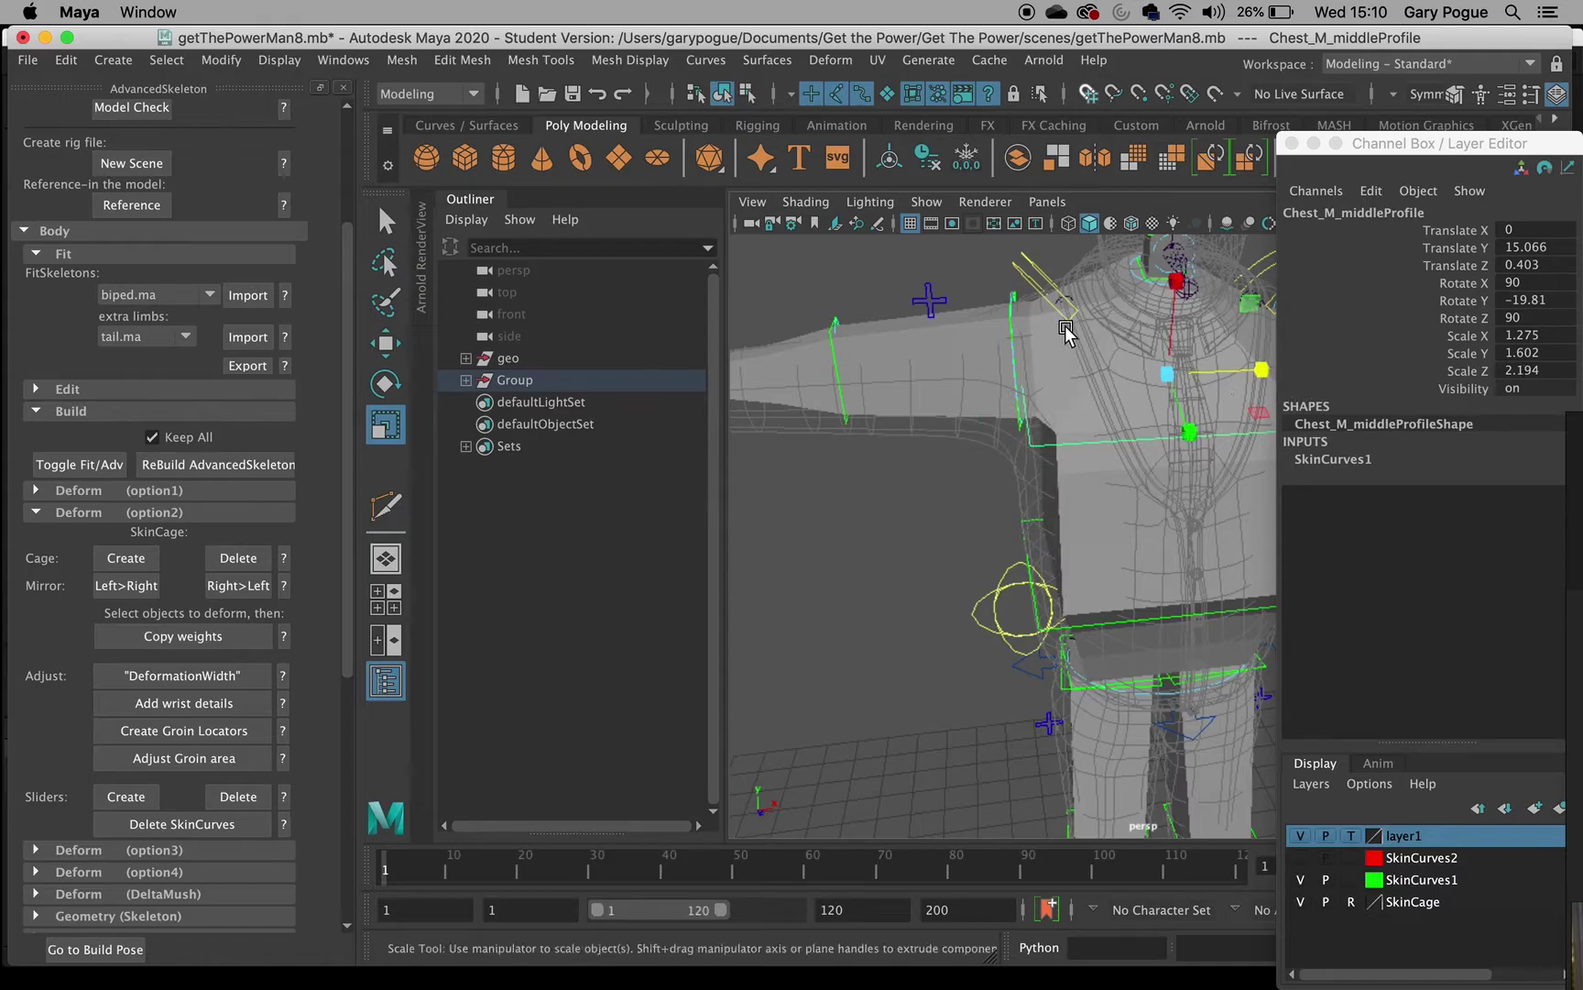
# Scale the middle profiles at the base of the head and the neck out to the character's mesh.
pyautogui.scroll(-4, 1138, 487)
pyautogui.keyDown('alt'); pyautogui.moveTo(1104, 344); pyautogui.dragTo(996, 481, button='middle'); pyautogui.keyUp('alt')
pyautogui.scroll(3, 992, 478)
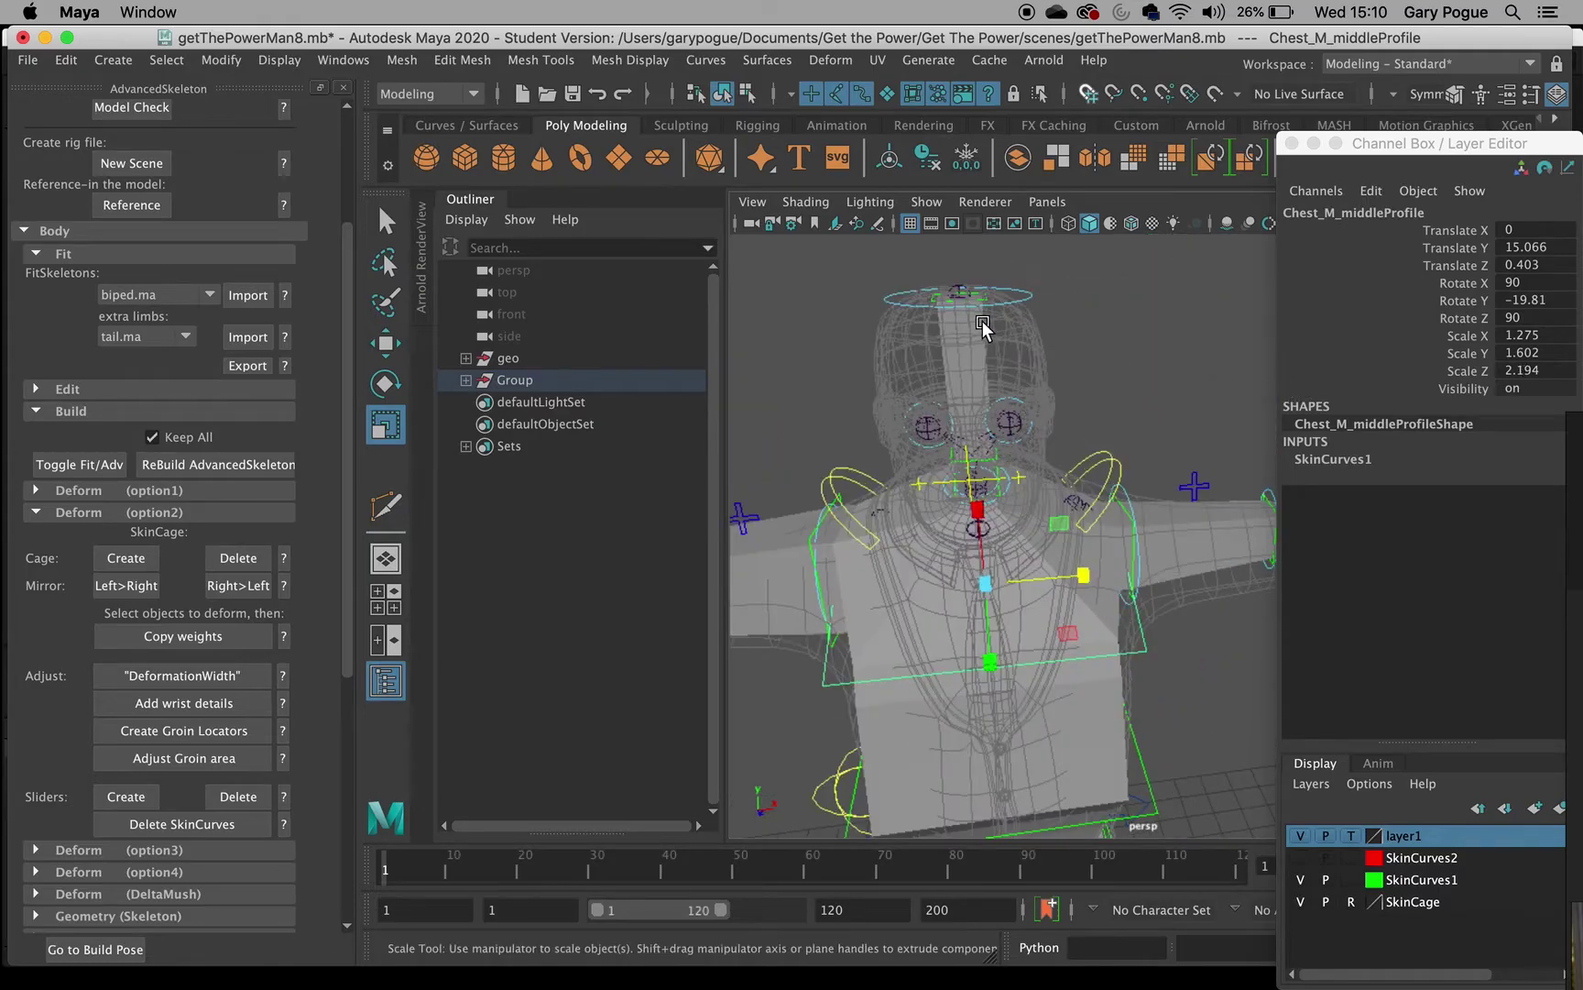
pyautogui.keyDown('alt'); pyautogui.moveTo(984, 328); pyautogui.dragTo(969, 464); pyautogui.keyUp('alt')
pyautogui.click(910, 424)
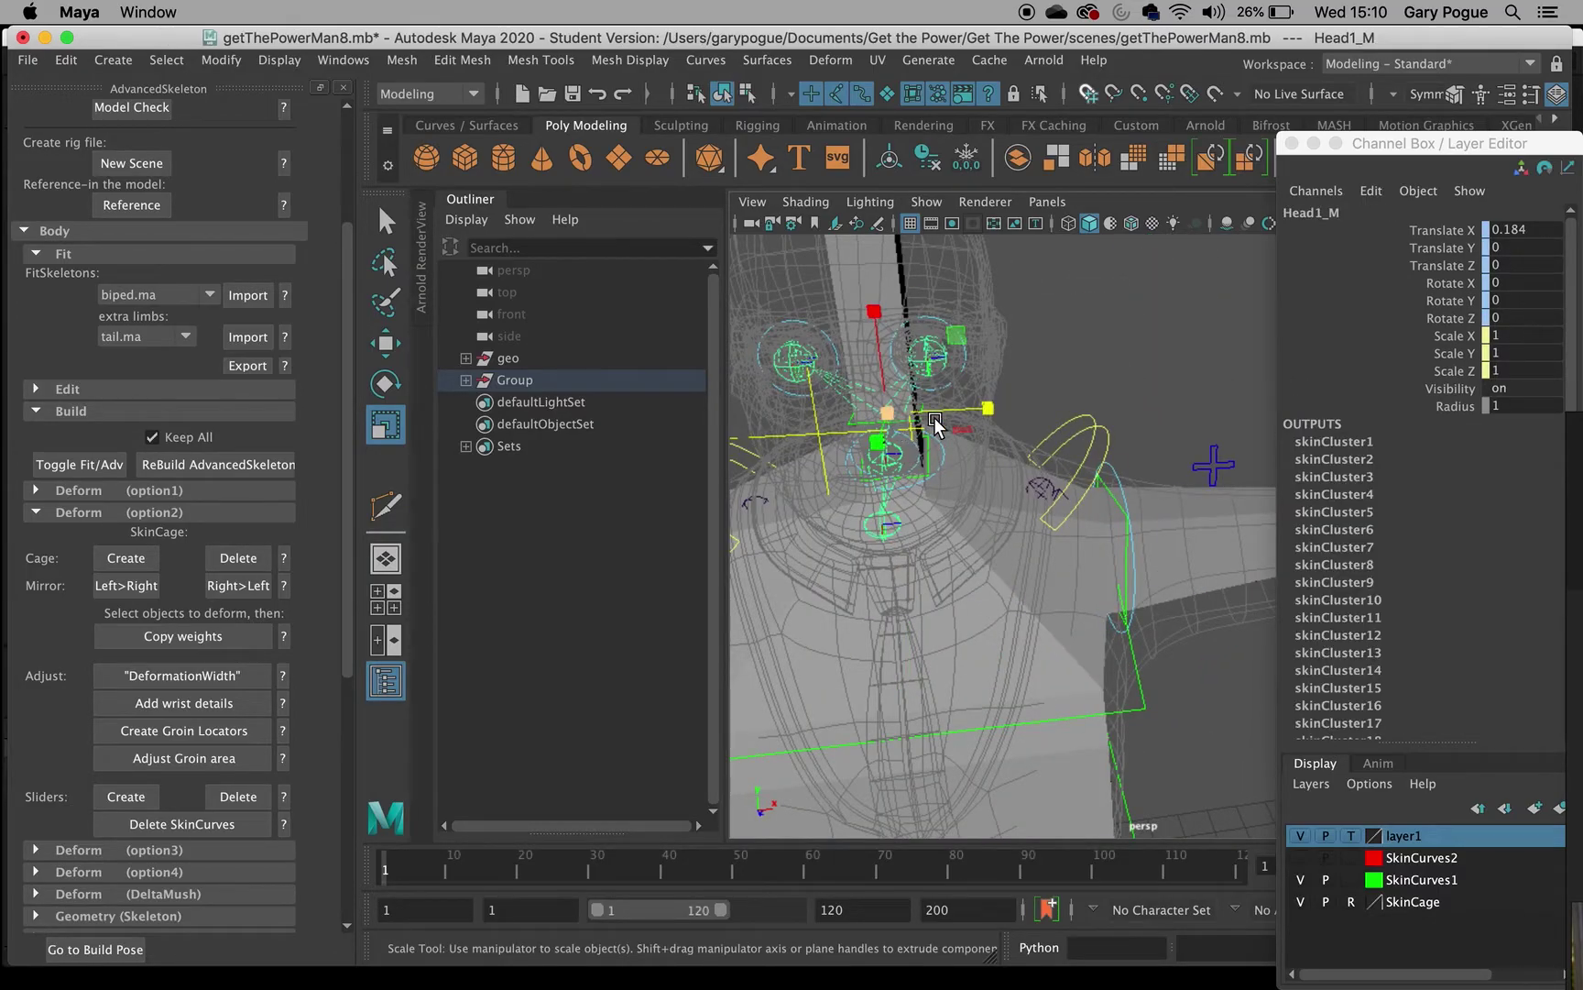
pyautogui.scroll(3, 935, 444)
pyautogui.keyDown('alt'); pyautogui.moveTo(875, 452); pyautogui.dragTo(1086, 473, button='middle'); pyautogui.keyUp('alt')
pyautogui.keyDown('alt'); pyautogui.moveTo(1086, 475); pyautogui.dragTo(985, 417); pyautogui.keyUp('alt')
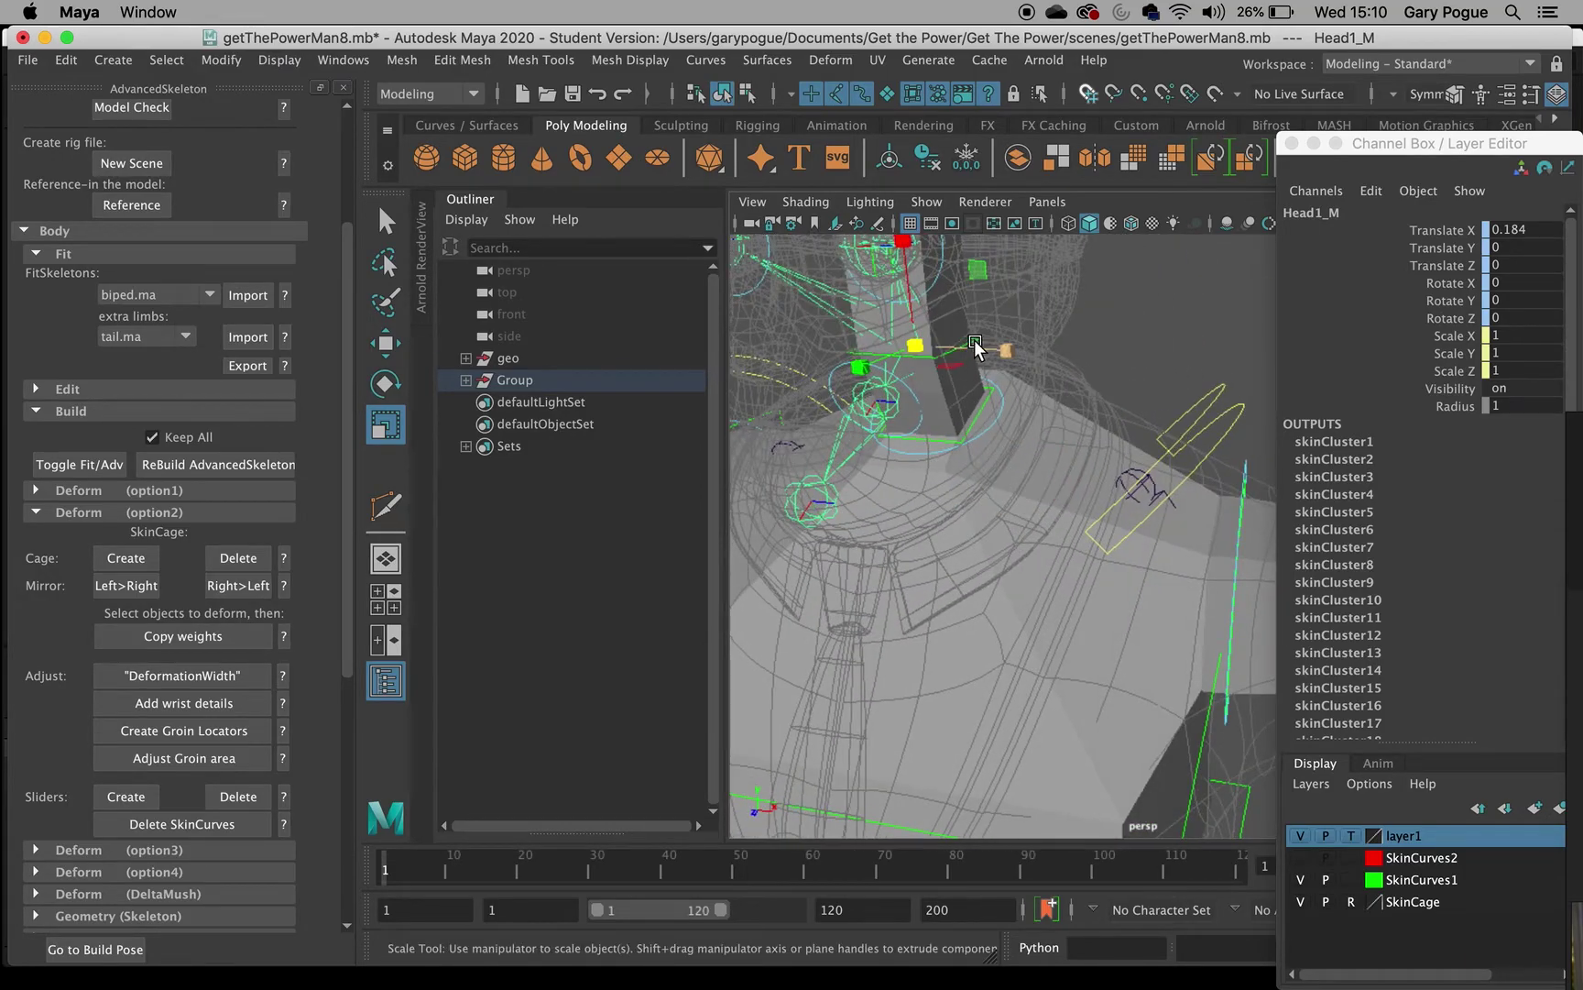
pyautogui.click(976, 345)
pyautogui.moveTo(956, 353); pyautogui.dragTo(1028, 357)
pyautogui.click(969, 416)
pyautogui.moveTo(939, 410); pyautogui.dragTo(1153, 397)
# Scale the HeadEnd middle profile at the crown to 1.053, 0.771, 0.771 to widen the top of the cage.
pyautogui.scroll(-5, 1019, 429)
pyautogui.click(1124, 397)
pyautogui.keyDown('alt'); pyautogui.moveTo(1130, 549); pyautogui.dragTo(1087, 497); pyautogui.keyUp('alt')
pyautogui.scroll(-3, 1086, 499)
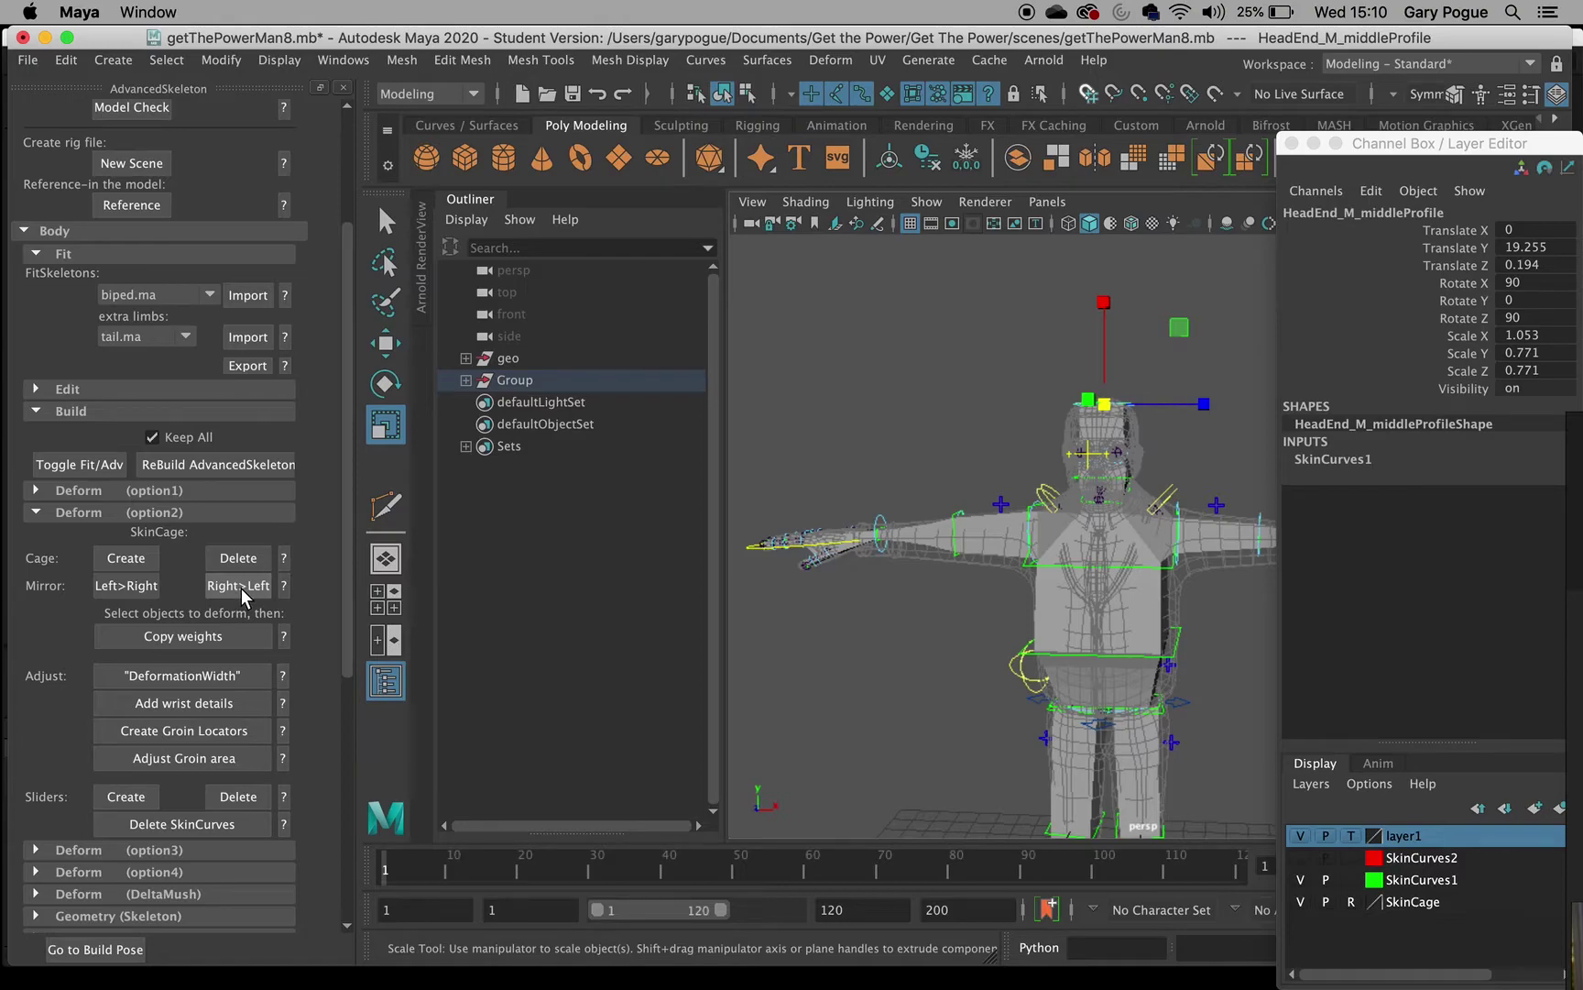
# Mirror the skin cage profiles from the character's right side to its left side.
pyautogui.click(143, 586)
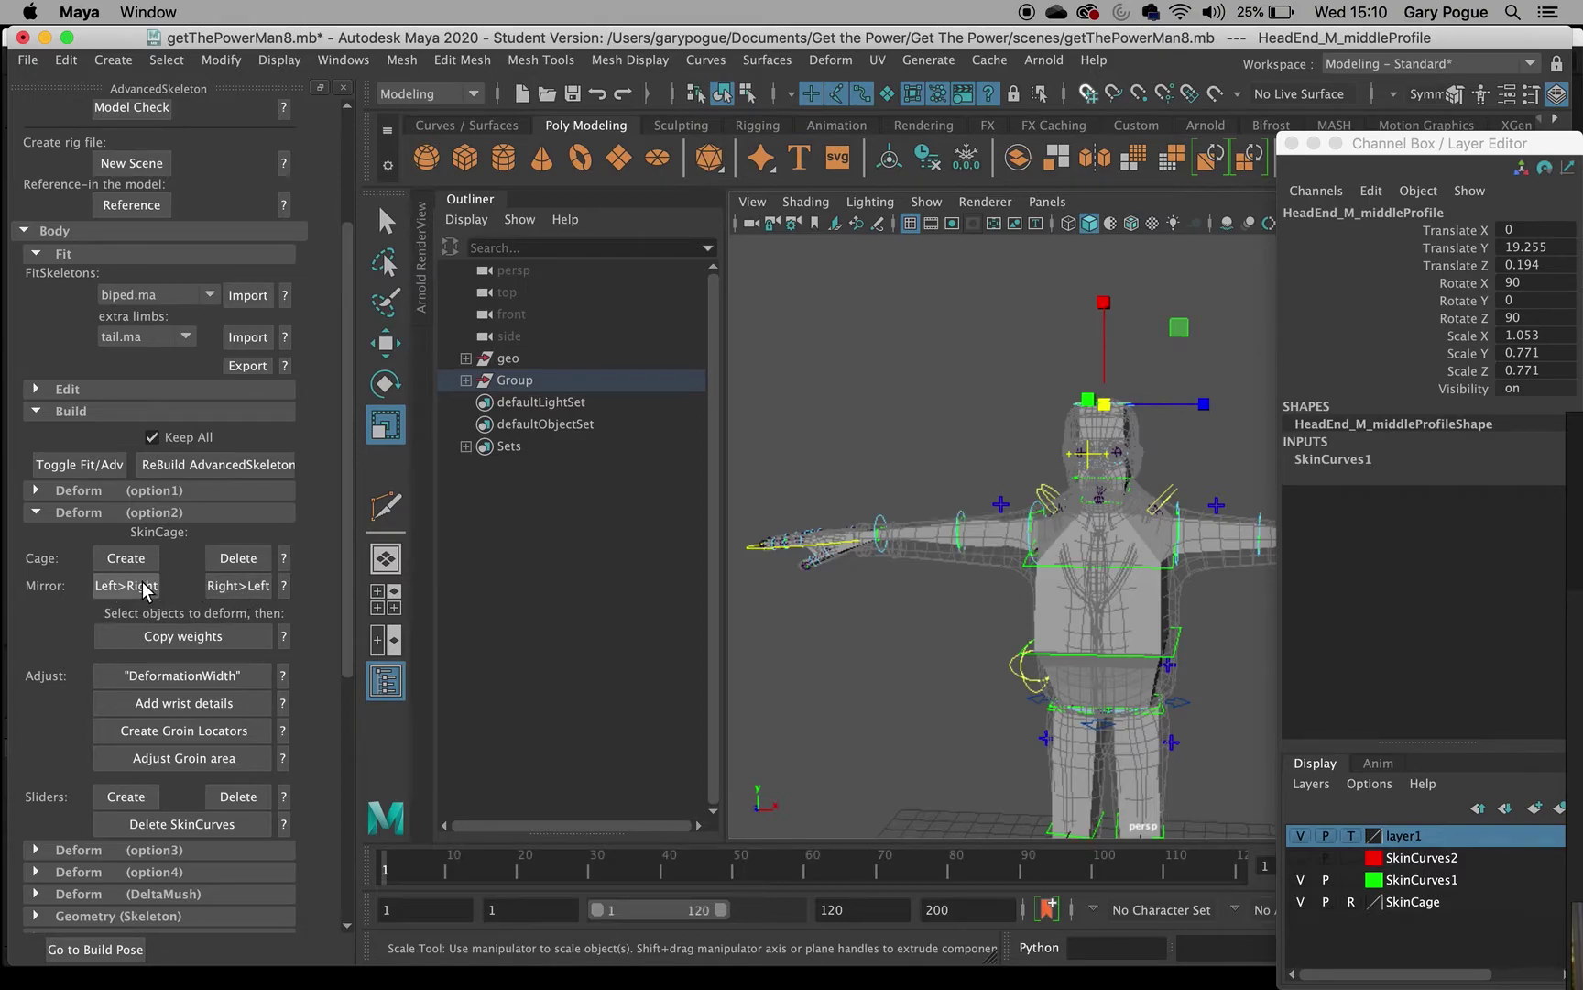
pyautogui.click(231, 589)
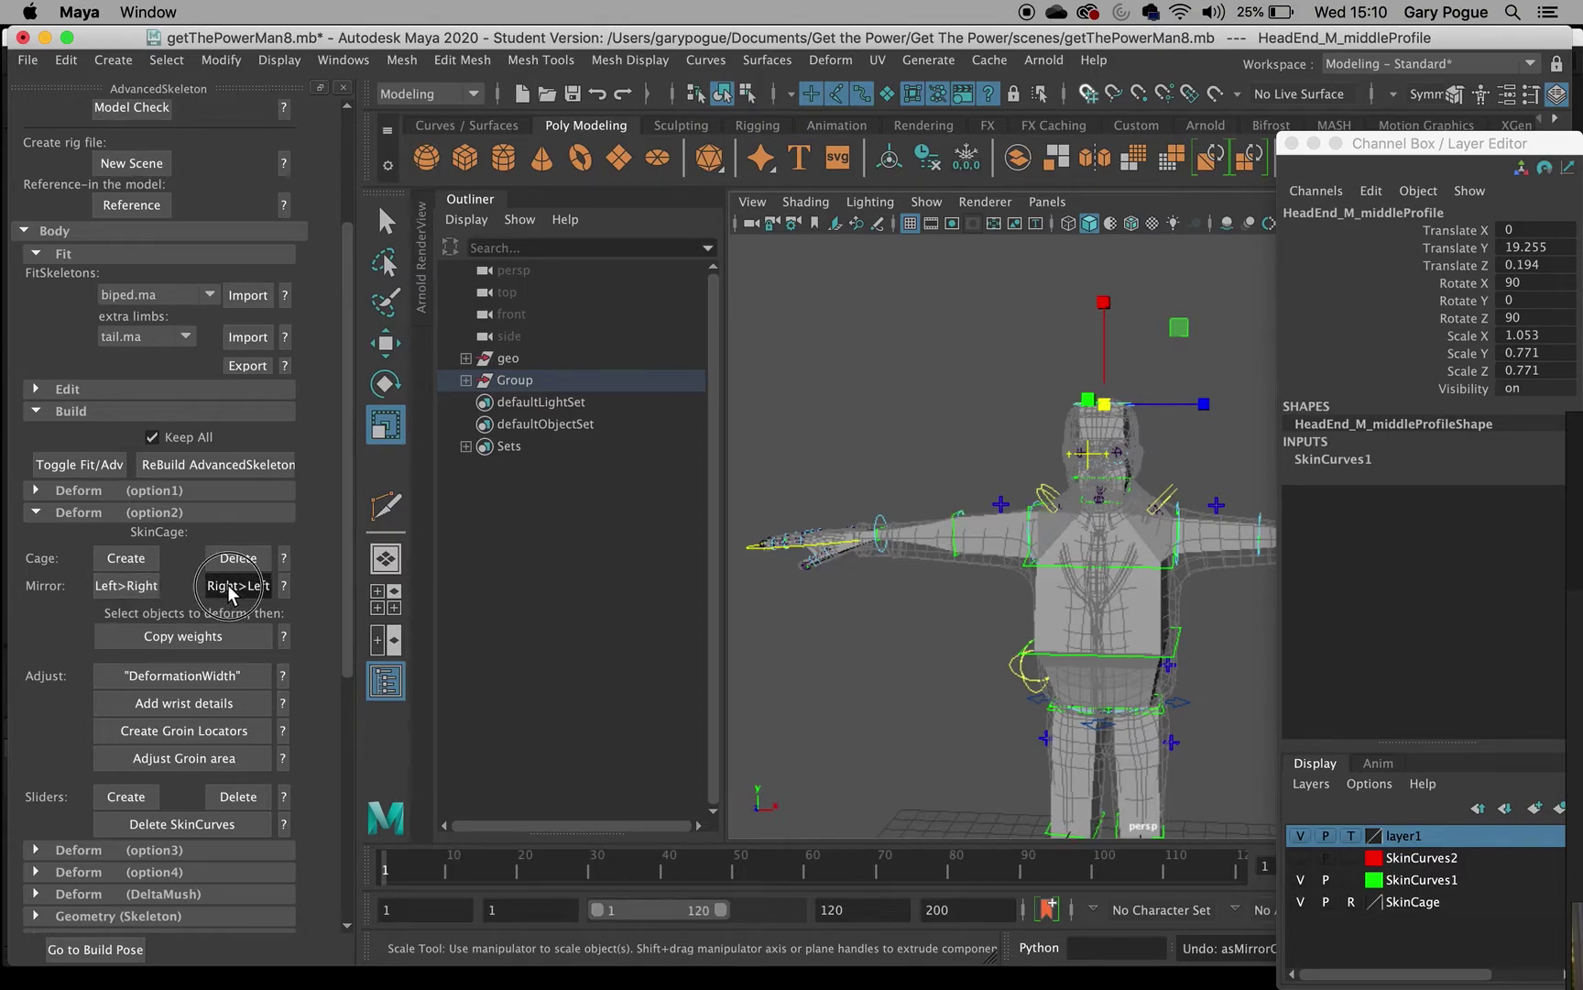
# Try to scale the skin cage at the right wrist to fit the sleeve.
pyautogui.keyDown('alt'); pyautogui.moveTo(920, 577); pyautogui.dragTo(944, 623); pyautogui.keyUp('alt')
pyautogui.scroll(5, 944, 623)
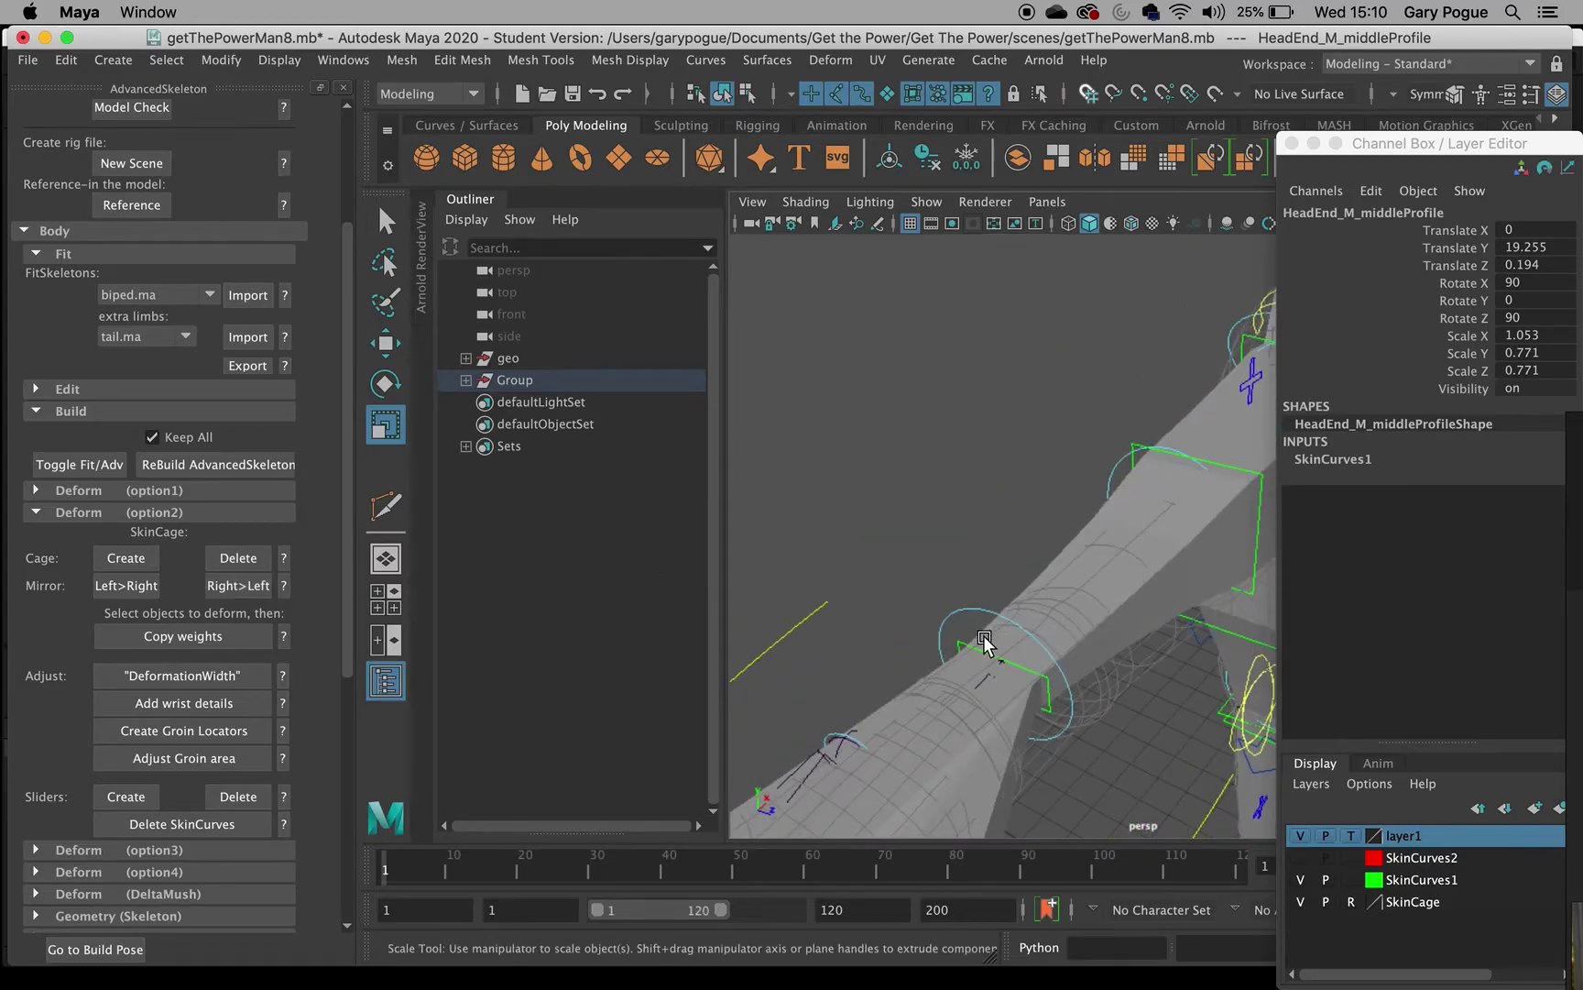
pyautogui.click(1003, 655)
pyautogui.click(1001, 667)
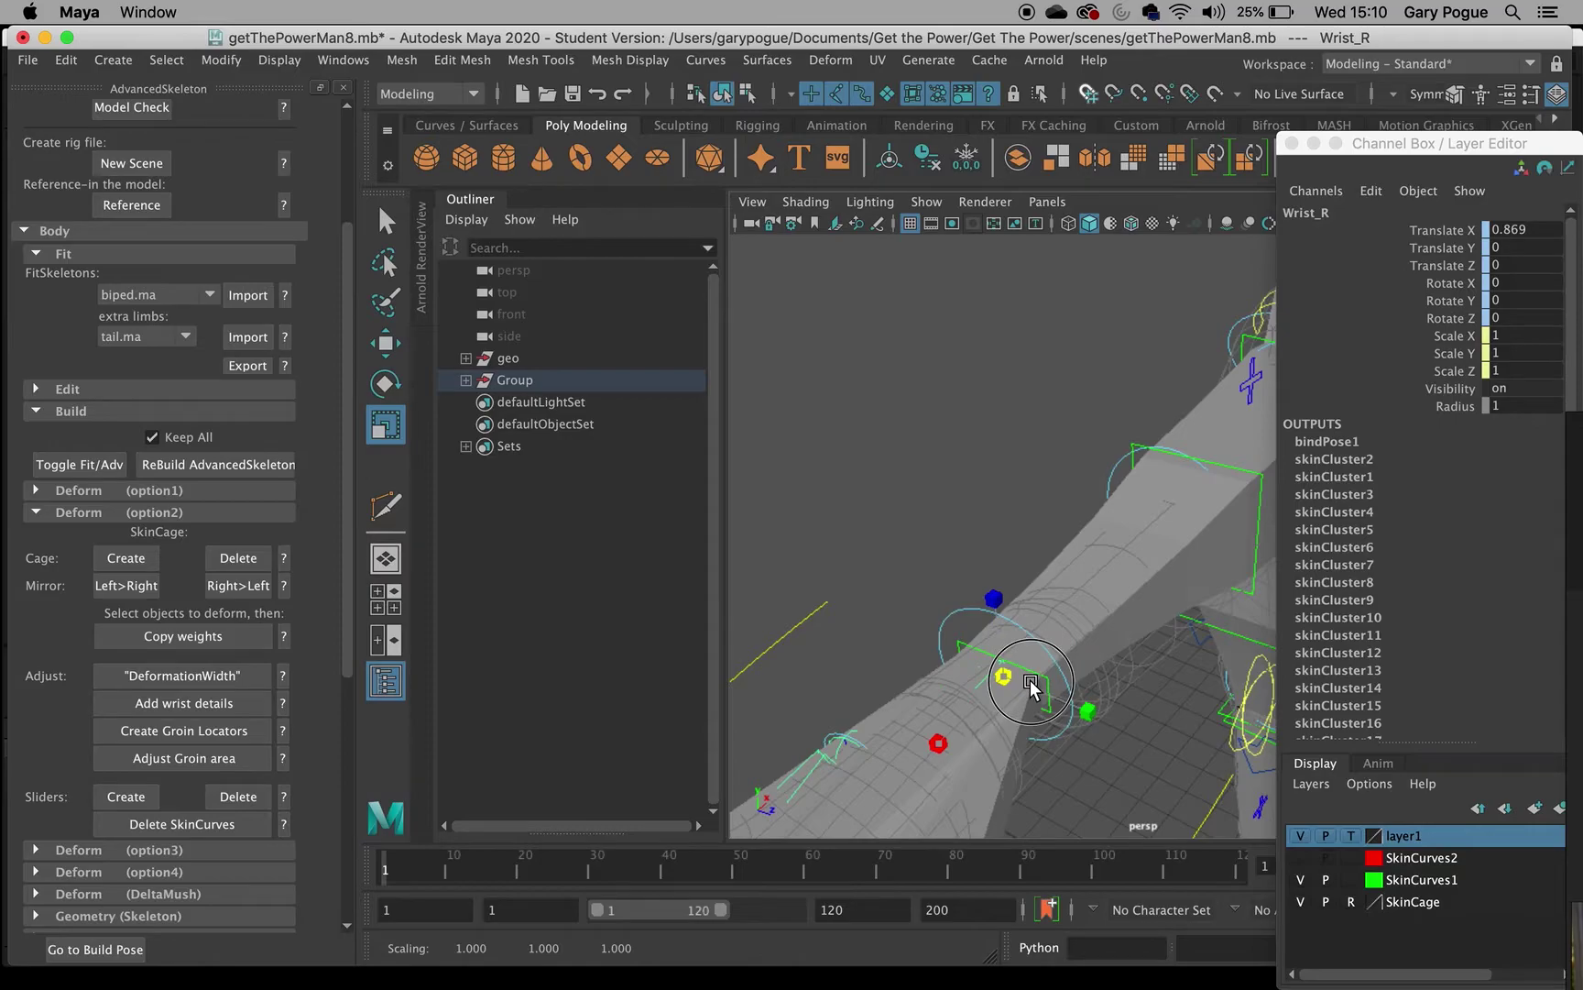
pyautogui.moveTo(1005, 676)
pyautogui.mouseDown()
pyautogui.moveTo(1031, 682)
pyautogui.moveTo(1016, 680)
pyautogui.mouseUp()
pyautogui.click(1044, 677)
# Try to scale the skin cage around the second joints of the right hand's ring, middle and index fingers.
pyautogui.keyDown('alt'); pyautogui.moveTo(1016, 680); pyautogui.dragTo(1112, 534, button='middle'); pyautogui.keyUp('alt')
pyautogui.keyDown('alt'); pyautogui.moveTo(1112, 534); pyautogui.dragTo(1049, 552); pyautogui.keyUp('alt')
pyautogui.keyDown('alt'); pyautogui.moveTo(1049, 553); pyautogui.dragTo(972, 552, button='middle'); pyautogui.keyUp('alt')
pyautogui.moveTo(973, 552)
pyautogui.keyDown('alt'); pyautogui.mouseDown()
pyautogui.moveTo(960, 576)
pyautogui.moveTo(1007, 541)
pyautogui.moveTo(990, 544)
pyautogui.mouseUp(); pyautogui.keyUp('alt')
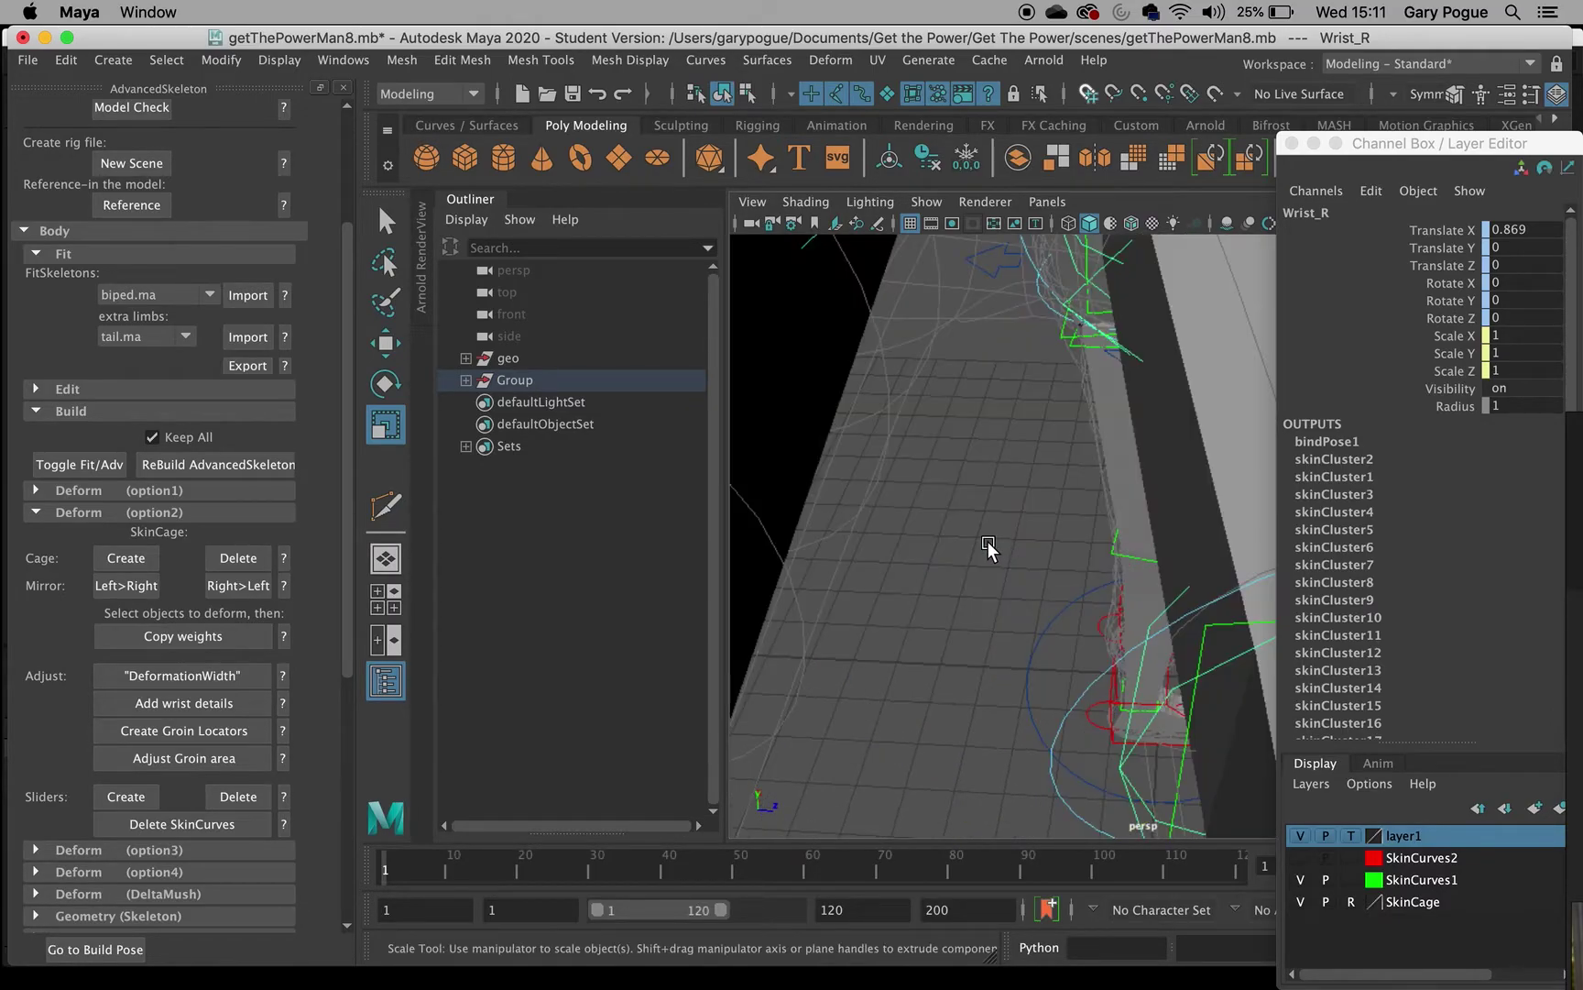
pyautogui.keyDown('alt'); pyautogui.moveTo(995, 487); pyautogui.dragTo(995, 552, button='right'); pyautogui.keyUp('alt')
pyautogui.click(969, 564)
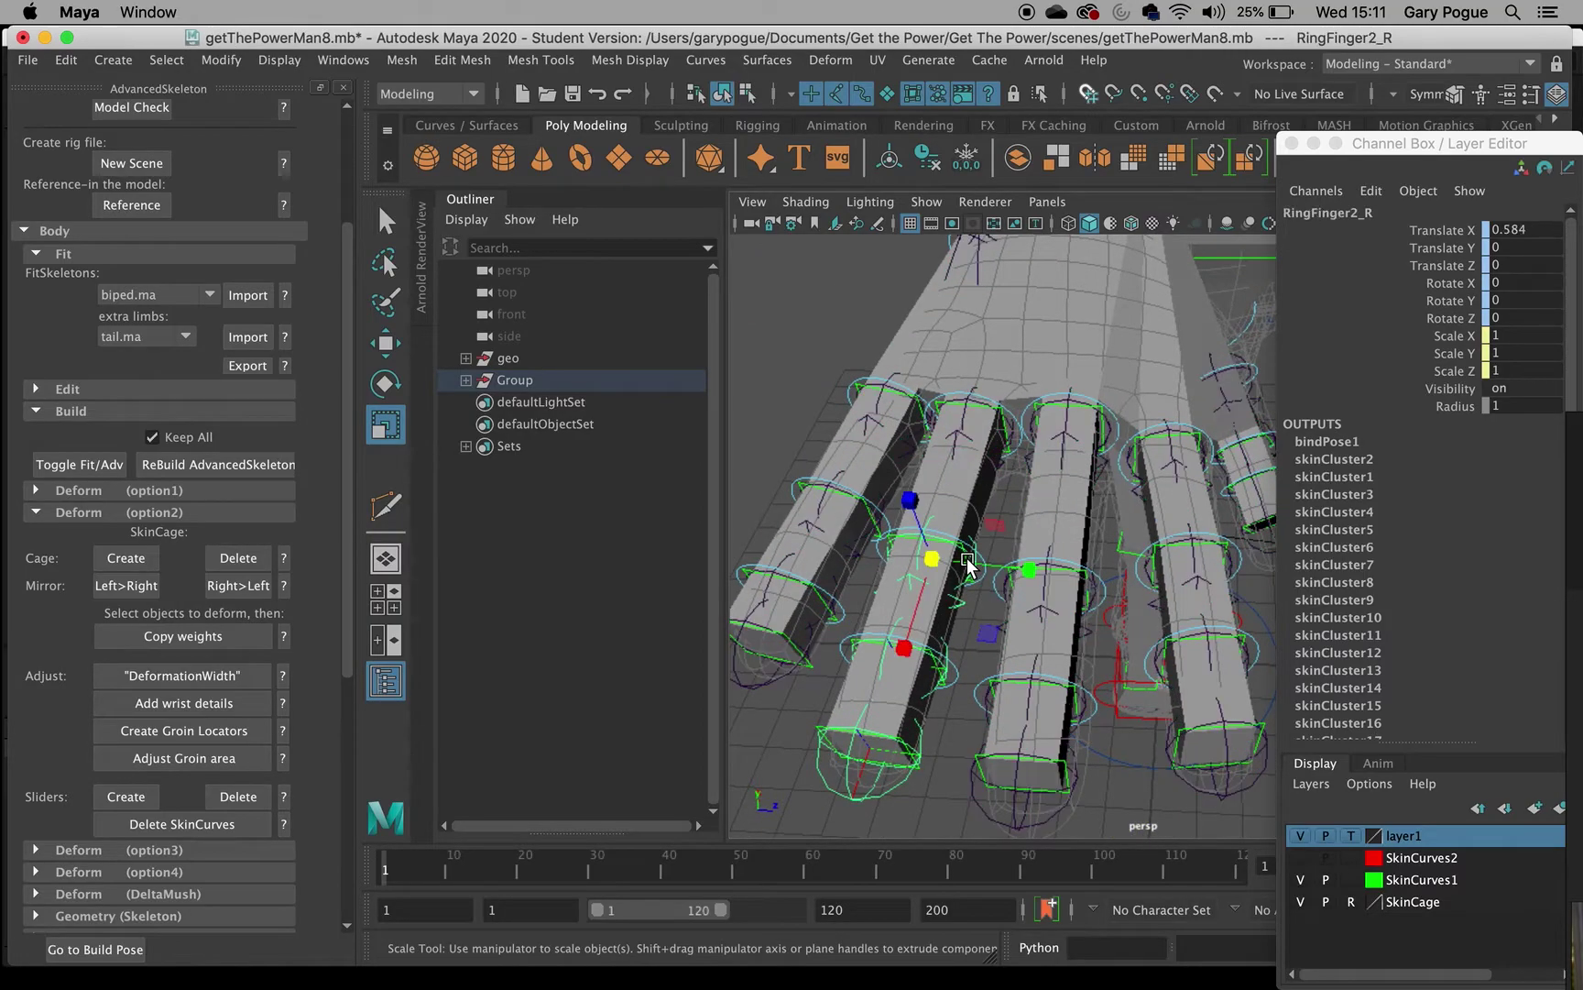
pyautogui.click(939, 556)
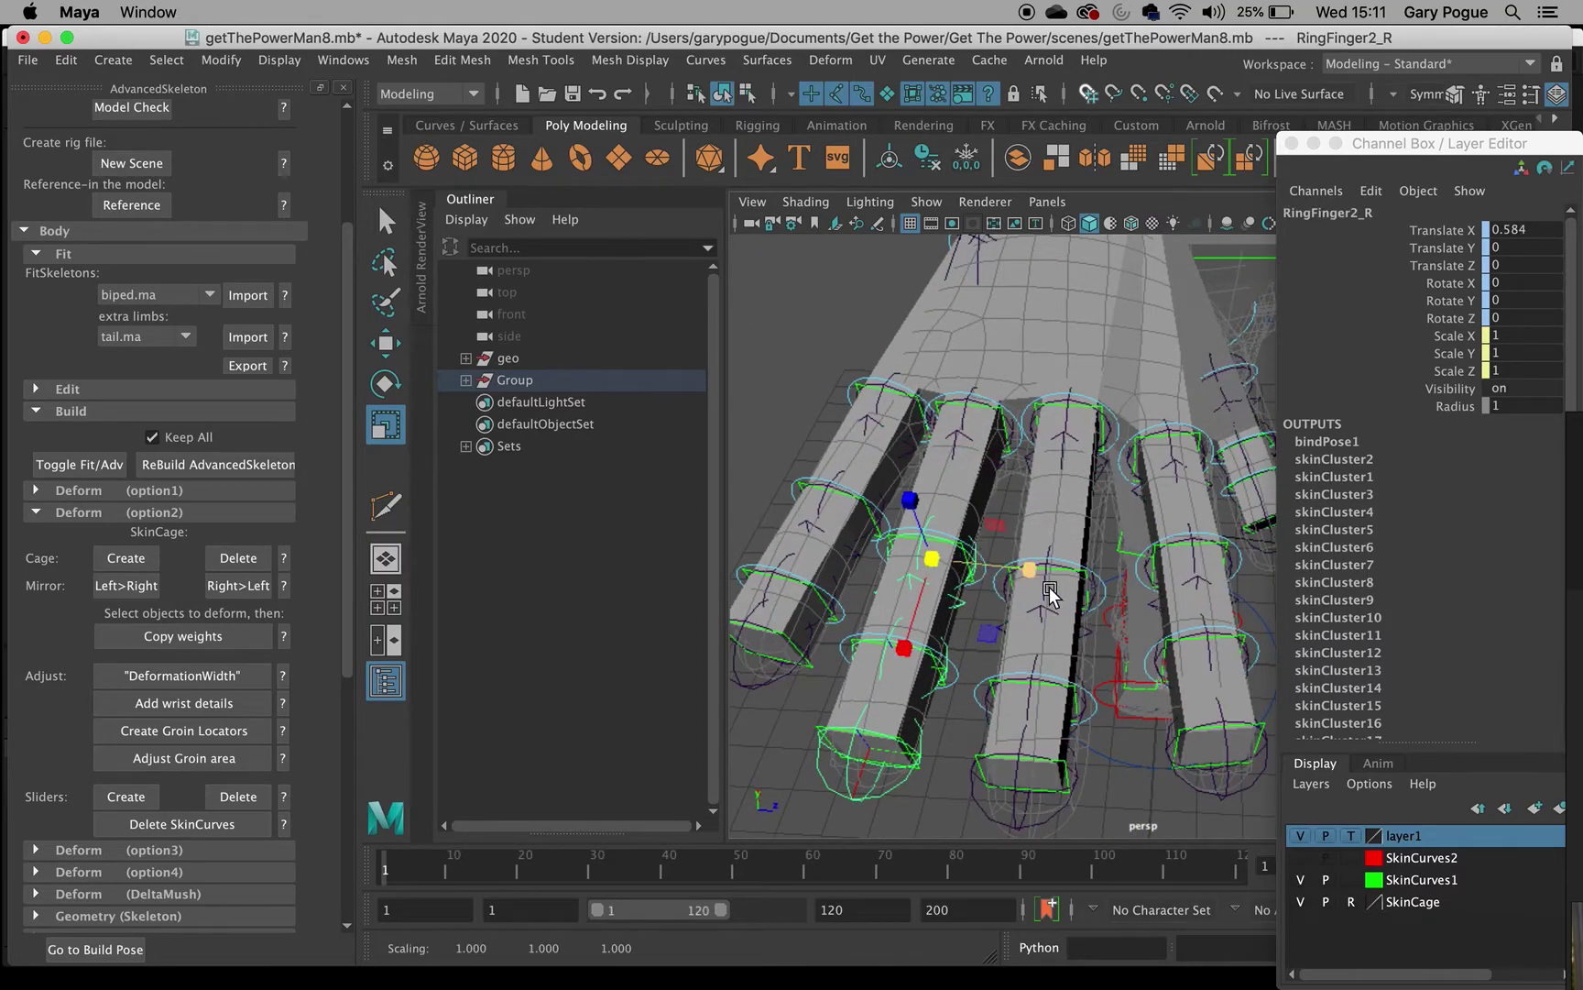
pyautogui.click(978, 589)
pyautogui.scroll(5, 954, 529)
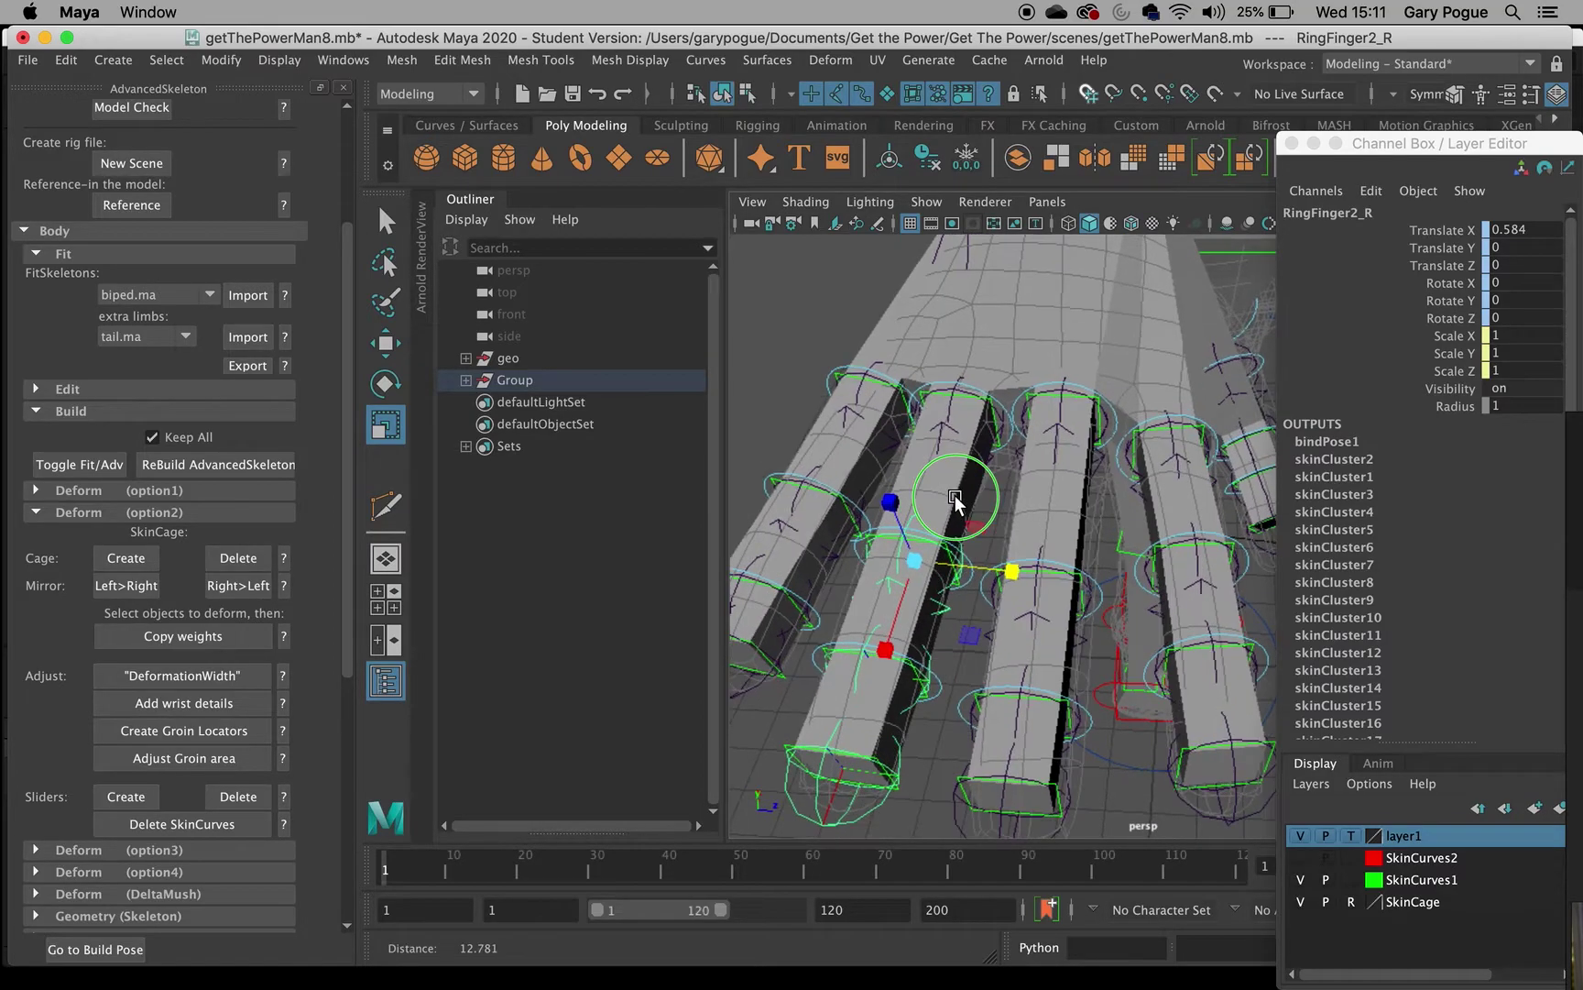
pyautogui.click(953, 591)
pyautogui.click(1035, 631)
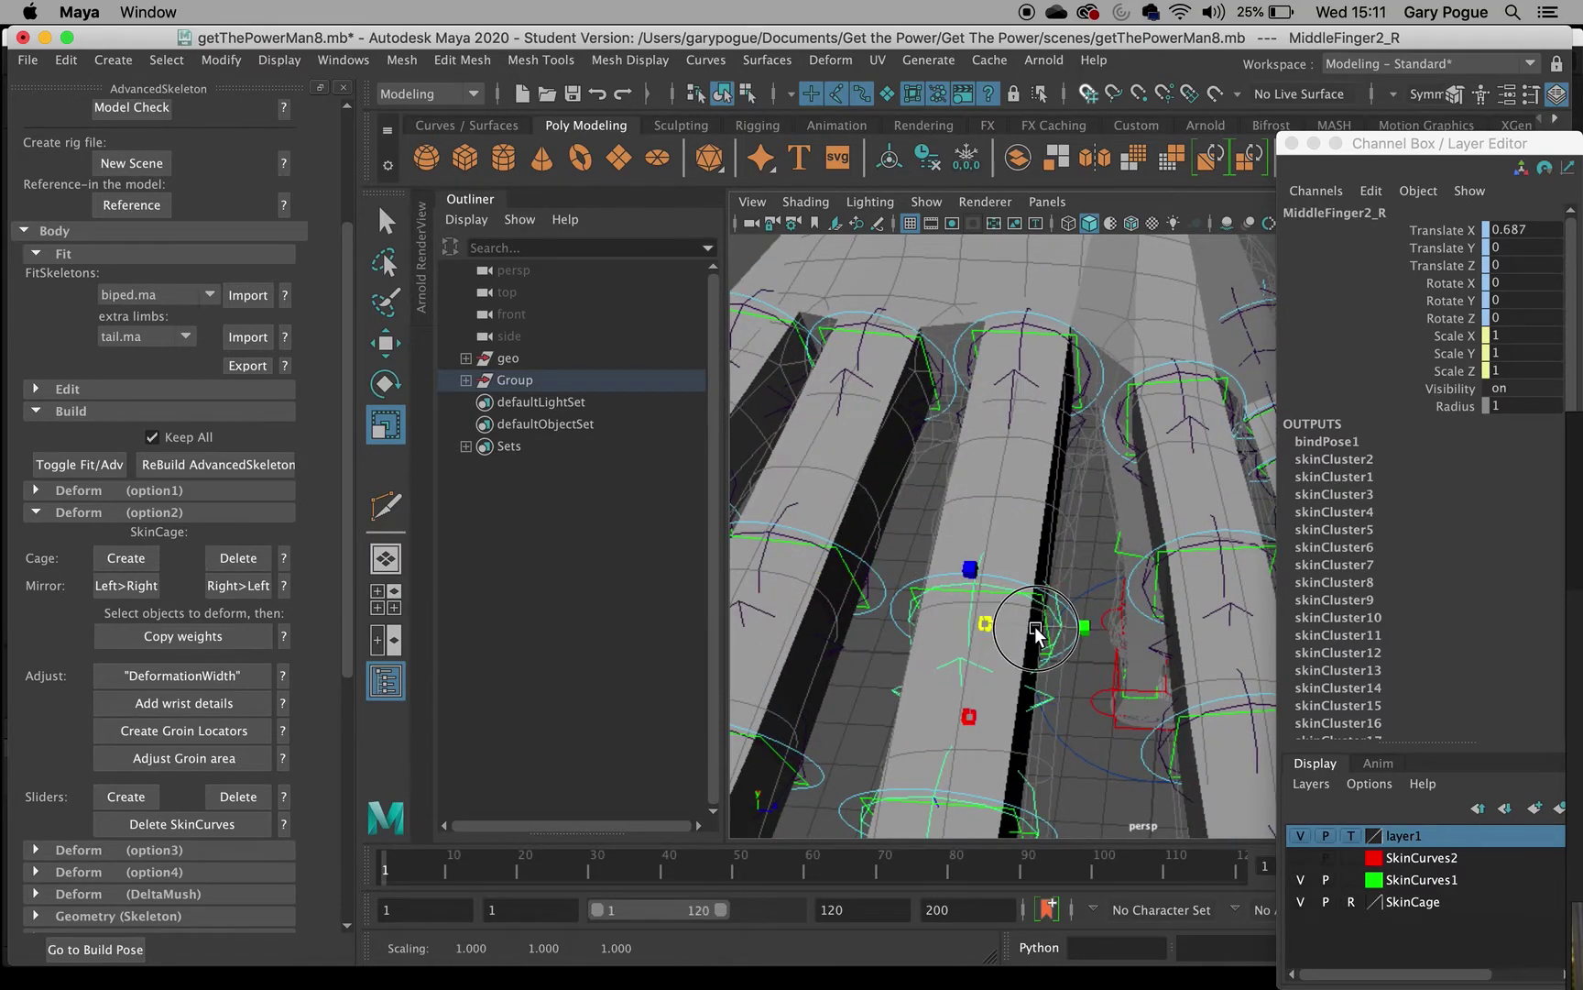
pyautogui.click(1162, 574)
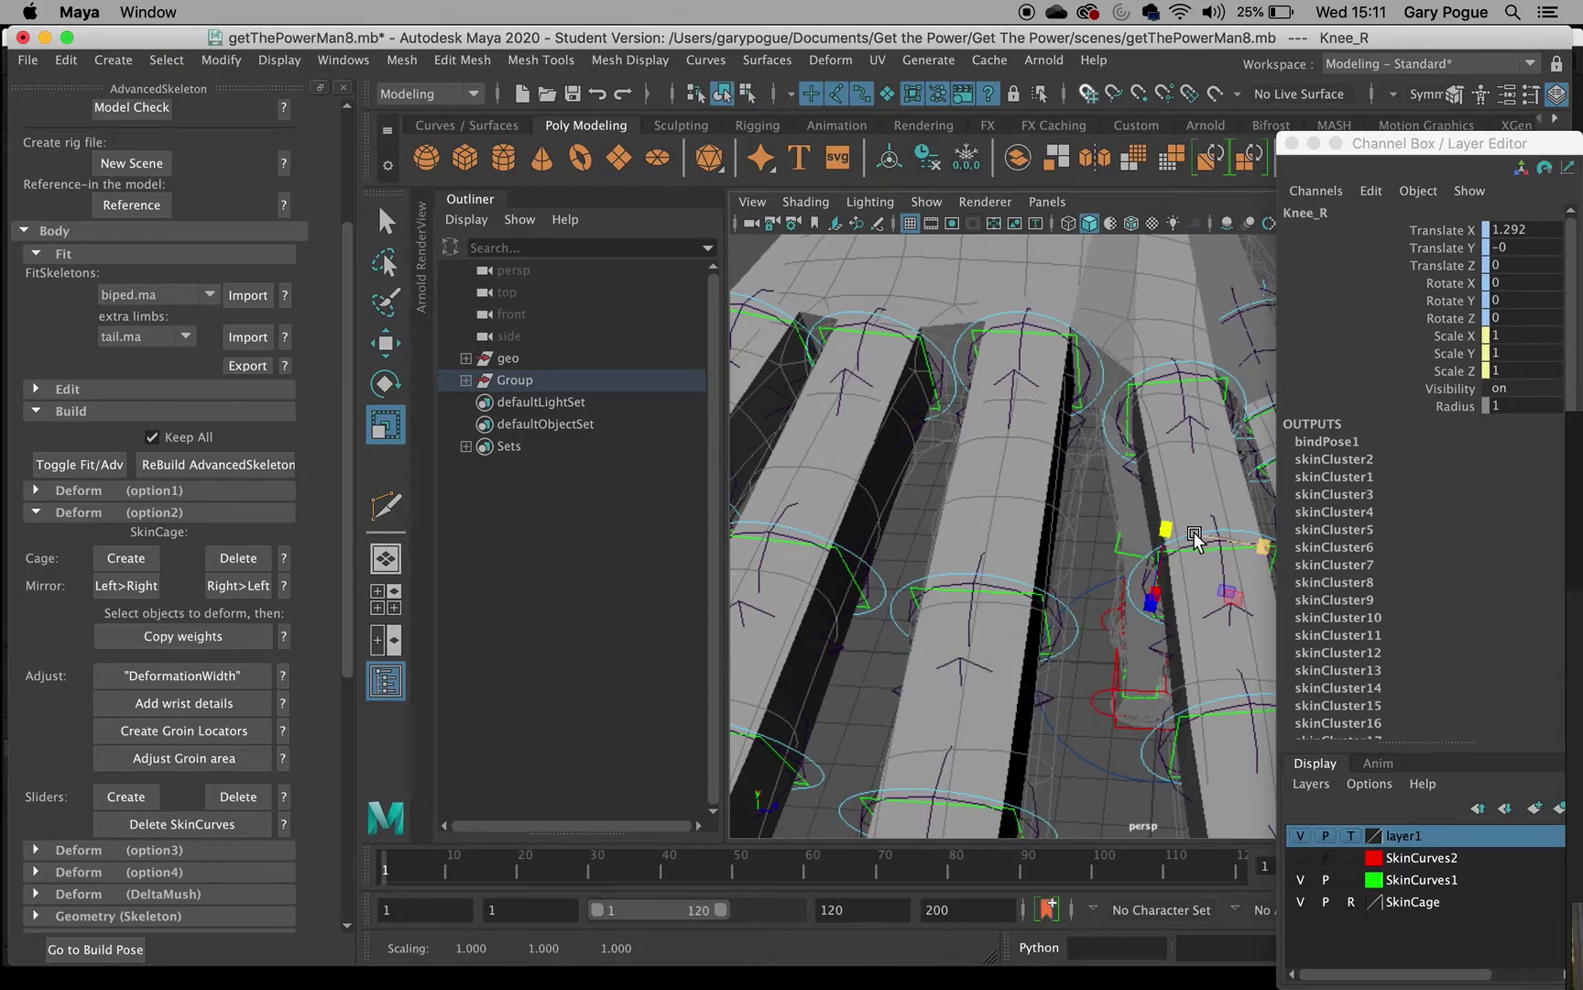
# Scale the middle profile at the base of the right index finger to 0.185, 0.163, 0.163.
pyautogui.click(1127, 426)
pyautogui.moveTo(1171, 423); pyautogui.dragTo(1320, 444)
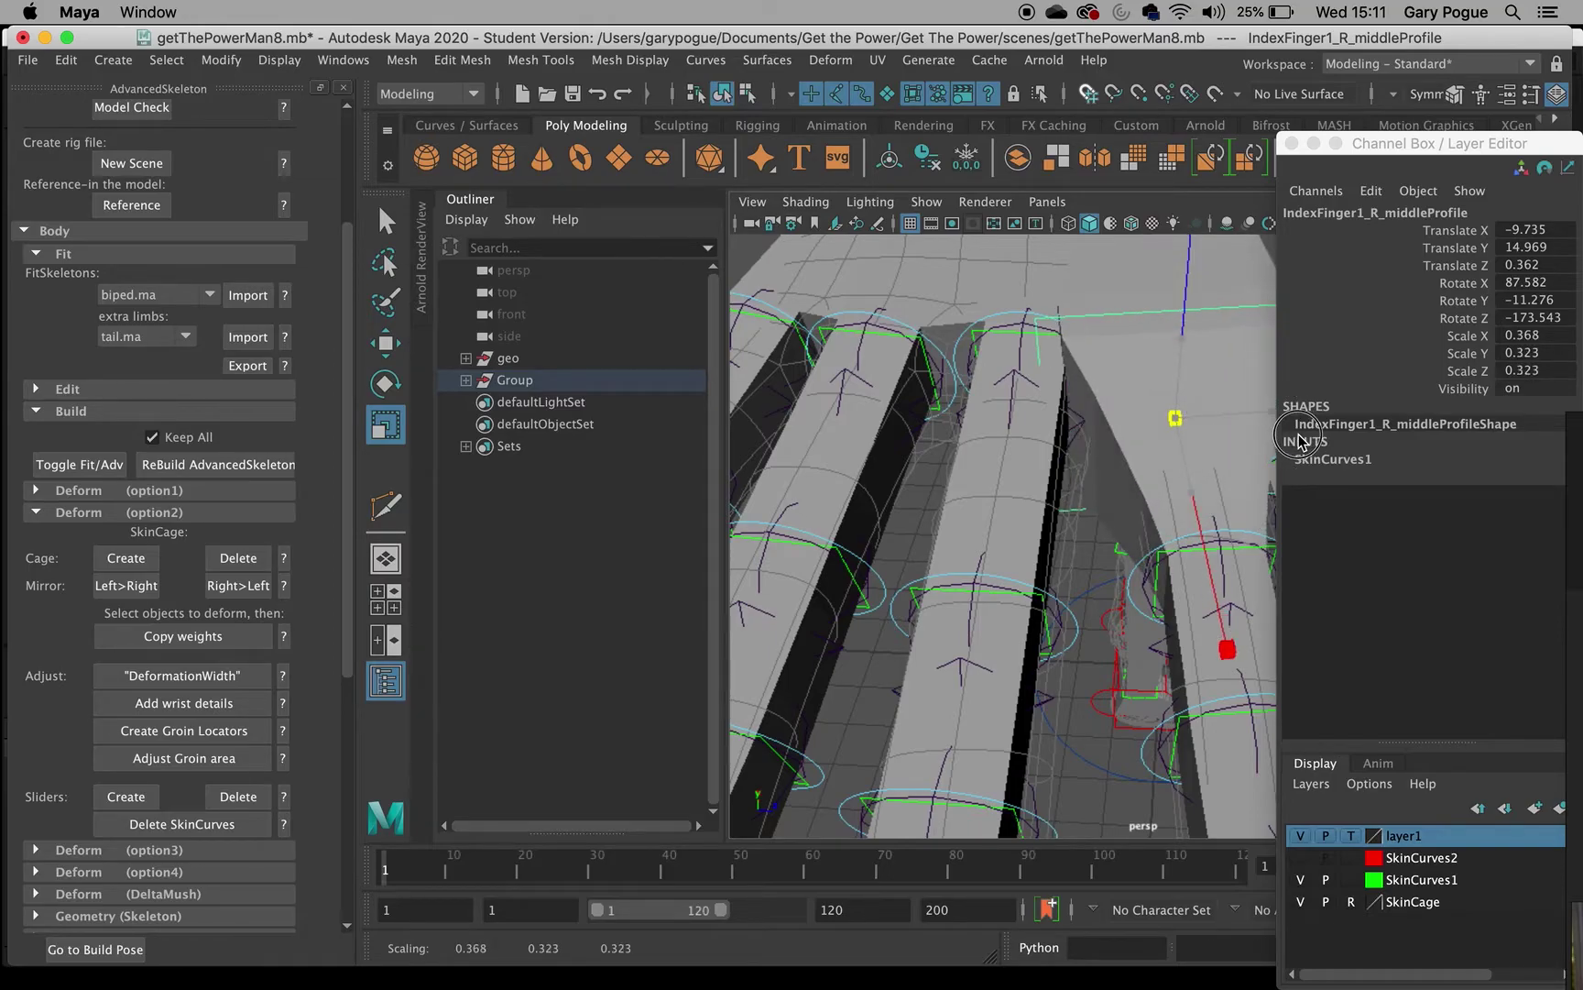
pyautogui.moveTo(1176, 421); pyautogui.dragTo(958, 500)
# Examine how the skin cage fits the mesh around the lower legs, feet, torso and head.
pyautogui.scroll(-8, 1101, 493)
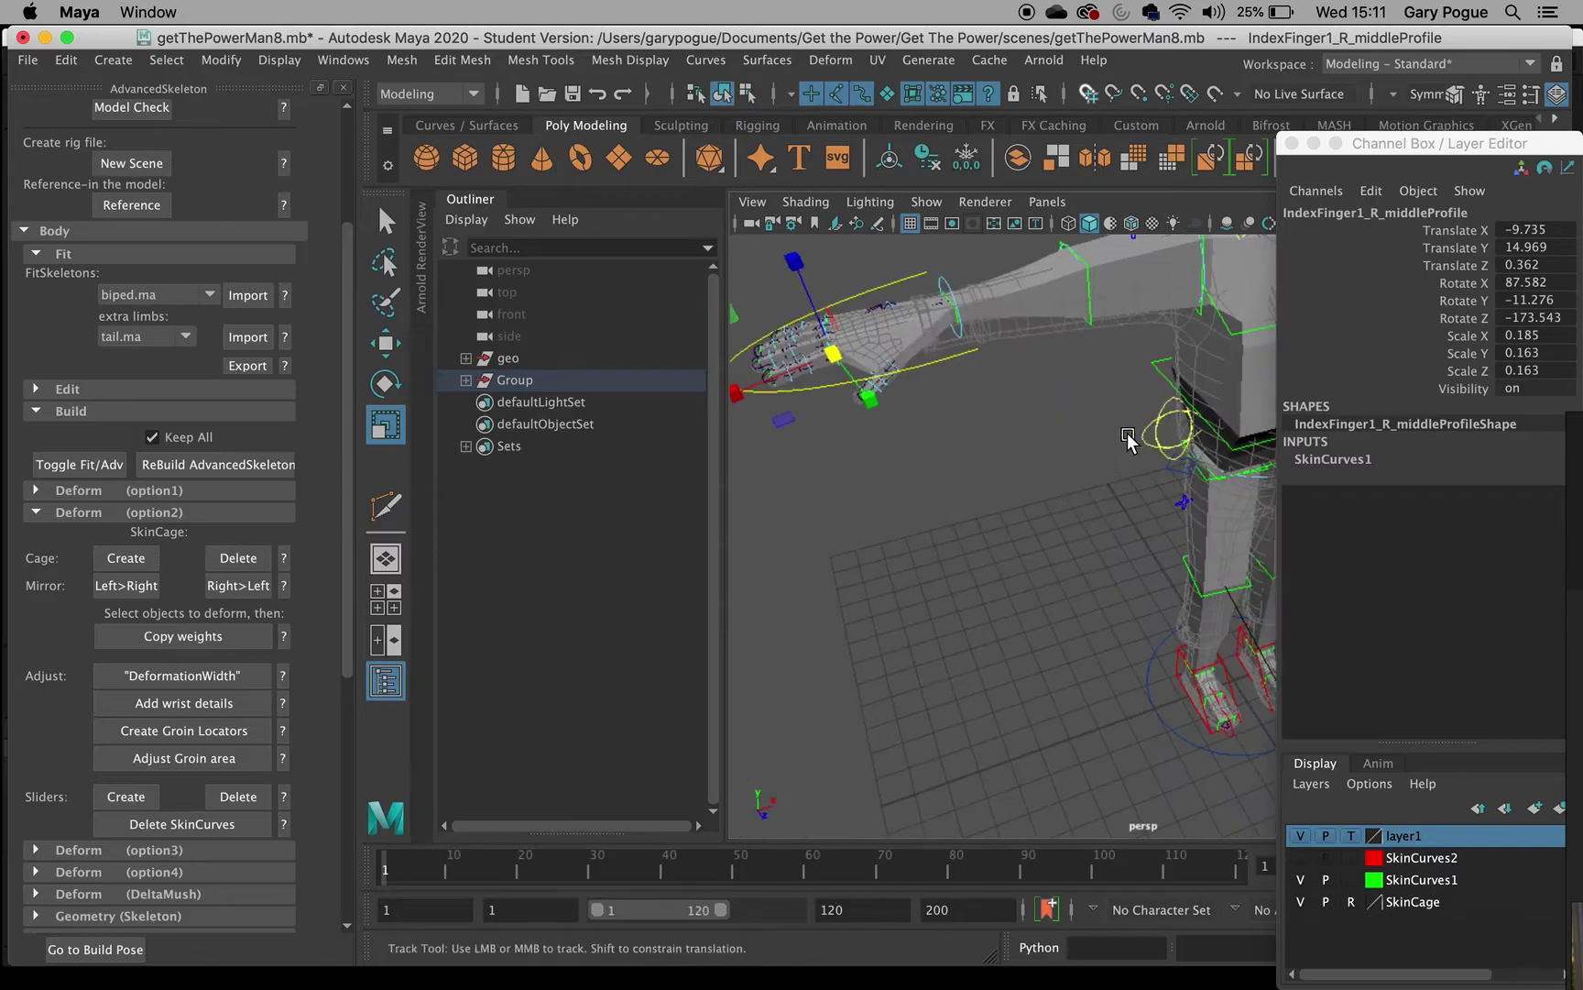
pyautogui.keyDown('alt'); pyautogui.moveTo(1142, 441); pyautogui.dragTo(953, 477, button='middle'); pyautogui.keyUp('alt')
pyautogui.keyDown('alt'); pyautogui.moveTo(954, 477); pyautogui.dragTo(986, 640); pyautogui.keyUp('alt')
pyautogui.keyDown('alt'); pyautogui.moveTo(987, 641); pyautogui.dragTo(972, 552, button='middle'); pyautogui.keyUp('alt')
pyautogui.scroll(6, 973, 552)
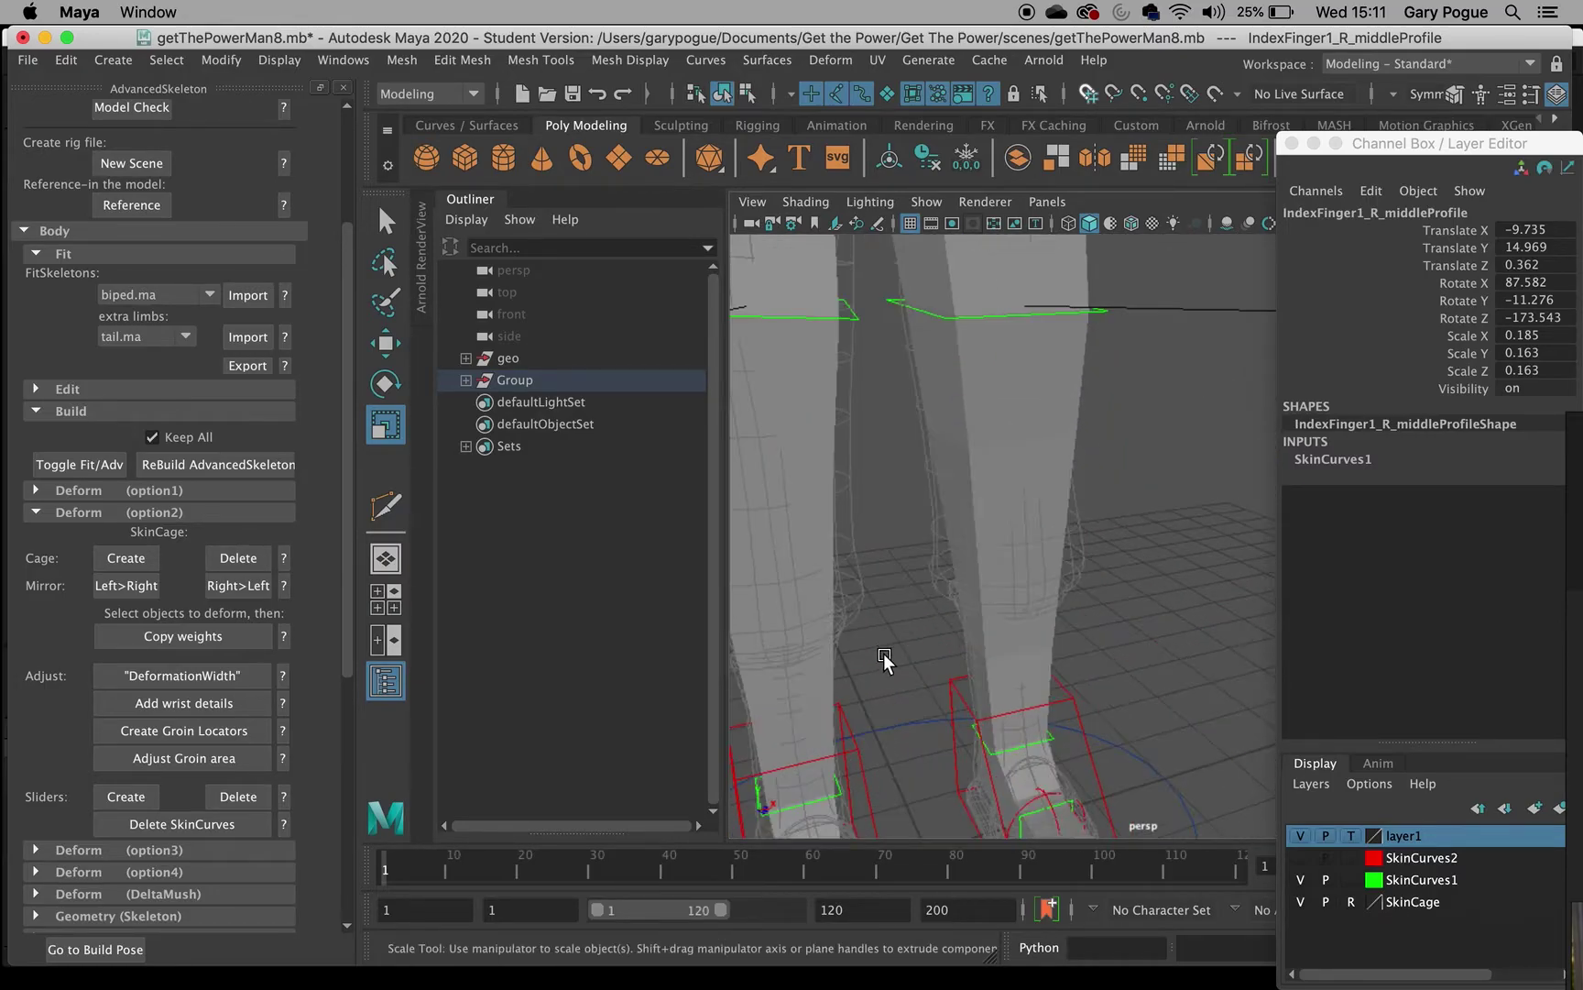
pyautogui.keyDown('alt'); pyautogui.moveTo(883, 661); pyautogui.dragTo(965, 459, button='middle'); pyautogui.keyUp('alt')
pyautogui.keyDown('alt'); pyautogui.moveTo(967, 481); pyautogui.dragTo(873, 523); pyautogui.keyUp('alt')
pyautogui.scroll(-8, 896, 537)
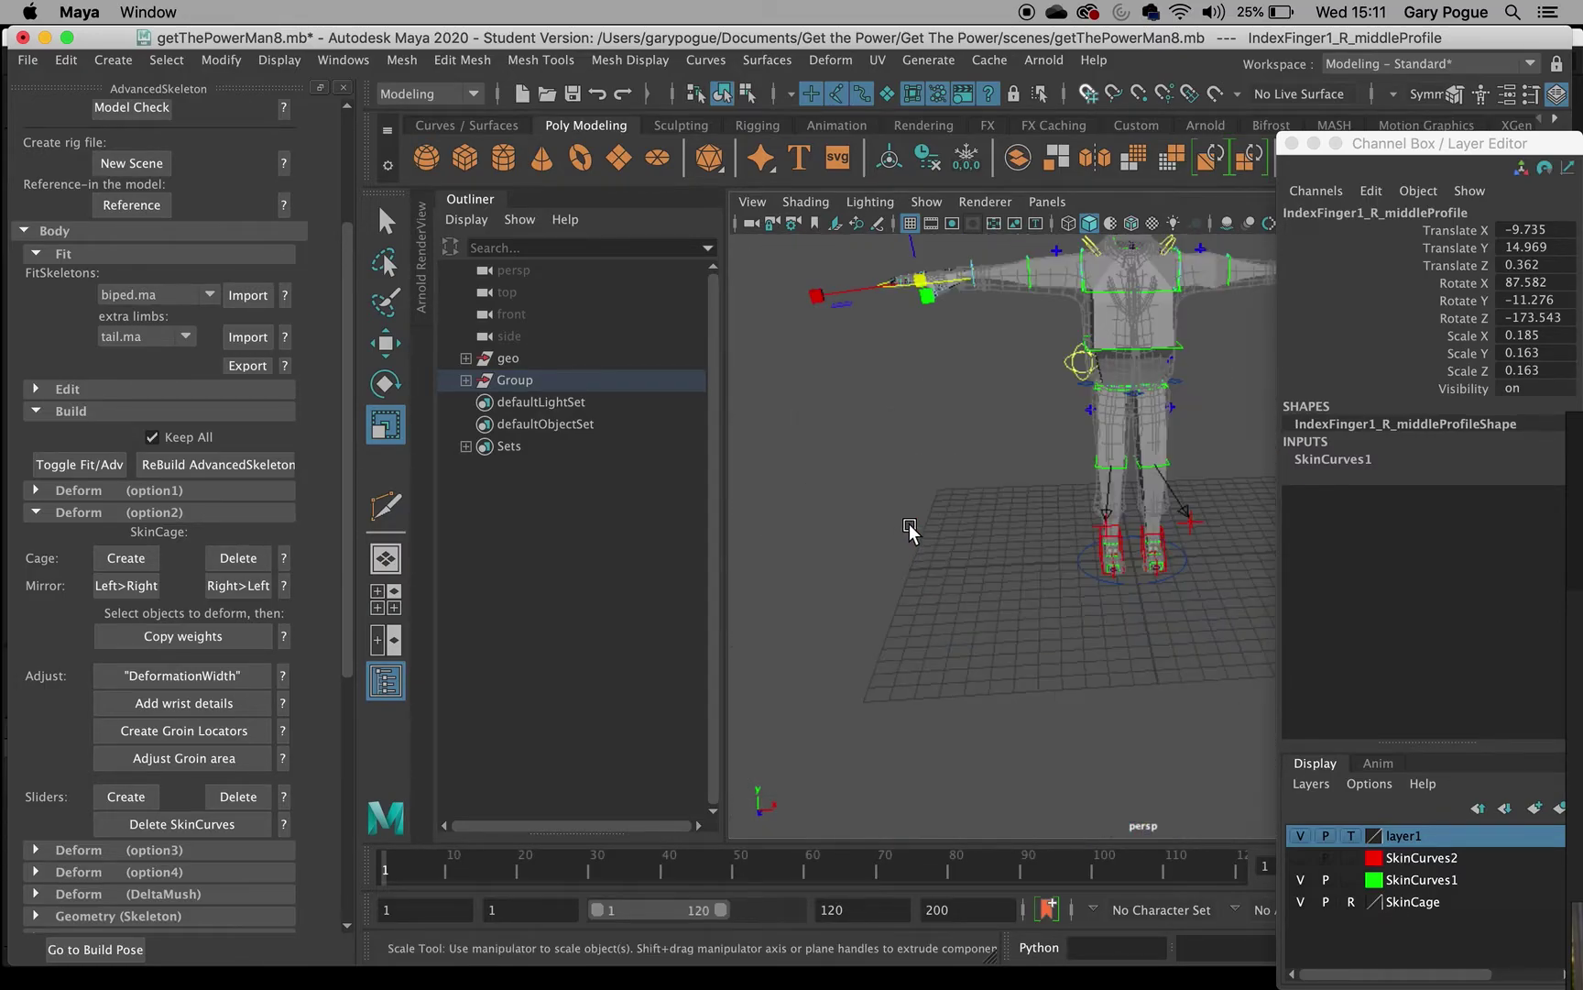
pyautogui.keyDown('alt'); pyautogui.moveTo(944, 367); pyautogui.dragTo(870, 590, button='middle'); pyautogui.keyUp('alt')
pyautogui.keyDown('alt'); pyautogui.moveTo(872, 588); pyautogui.dragTo(974, 534); pyautogui.keyUp('alt')
pyautogui.scroll(5, 972, 540)
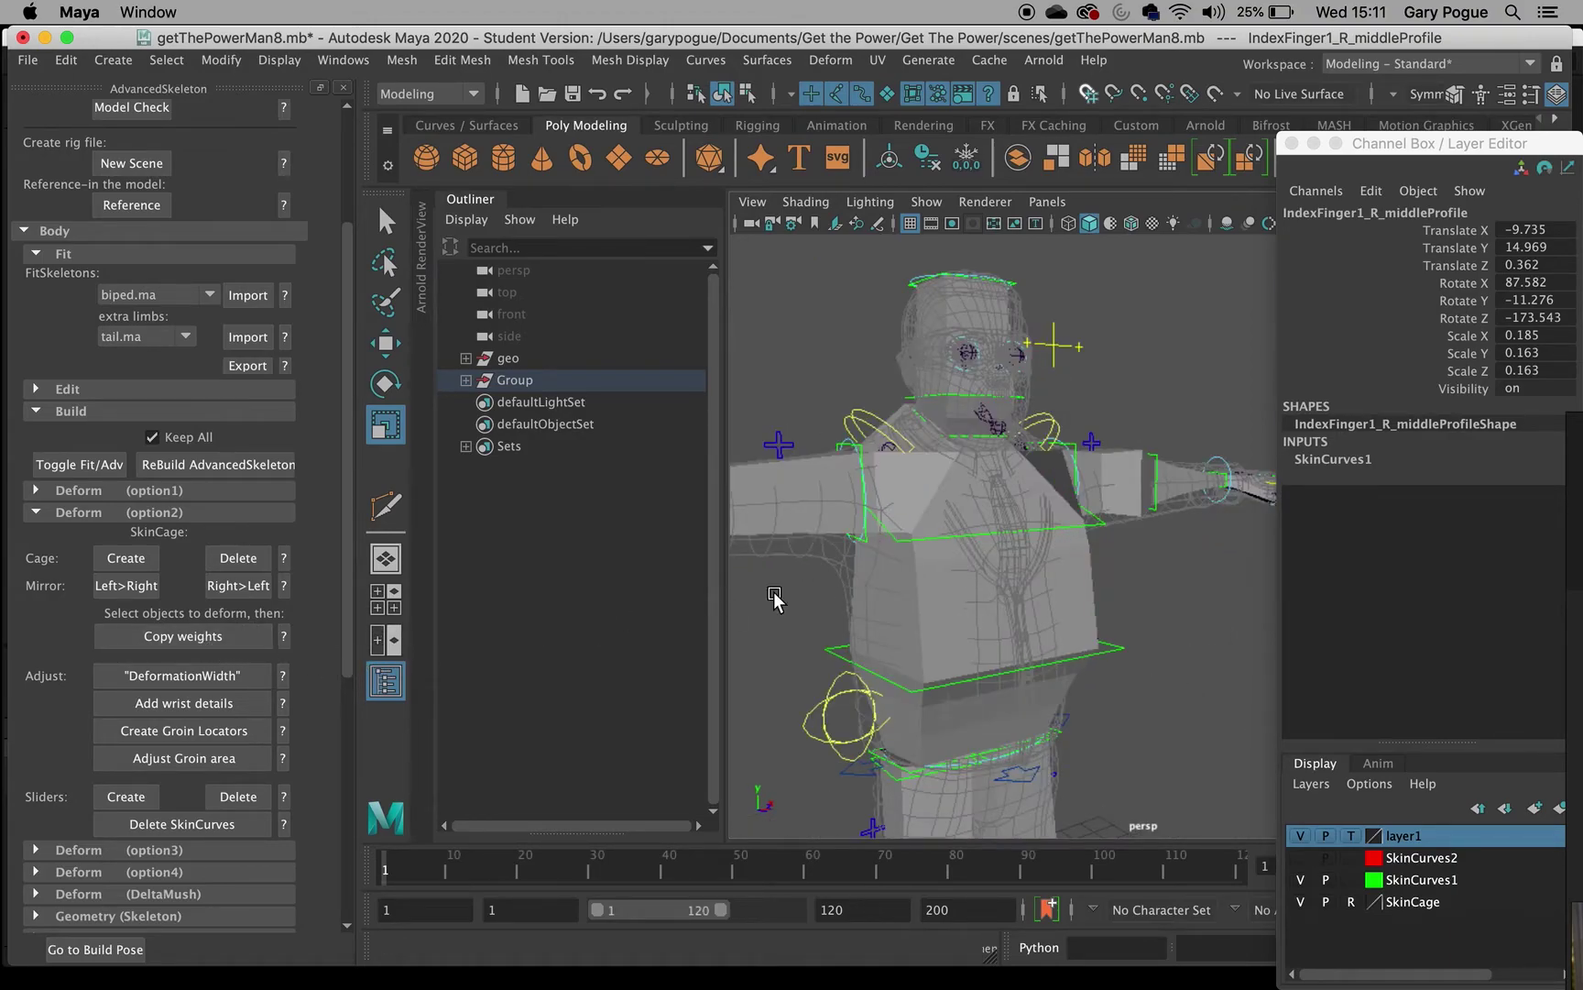
# Switch layer1 from template to reference and copy the skin cage weights onto the geo group.
pyautogui.click(523, 360)
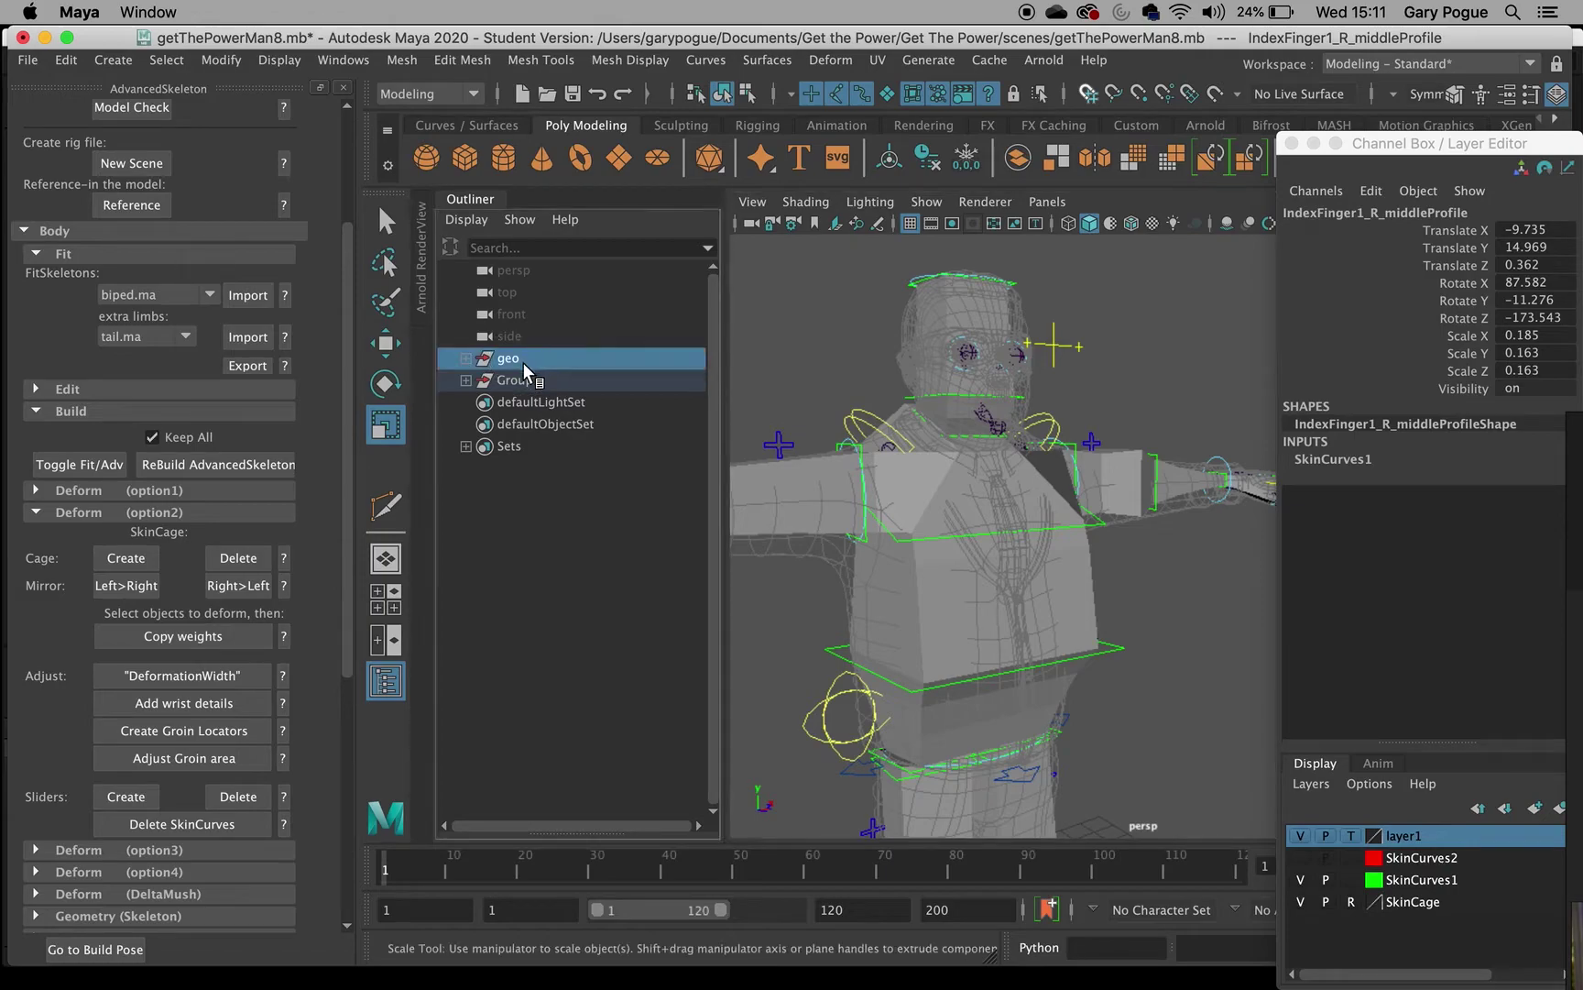
pyautogui.click(1349, 836)
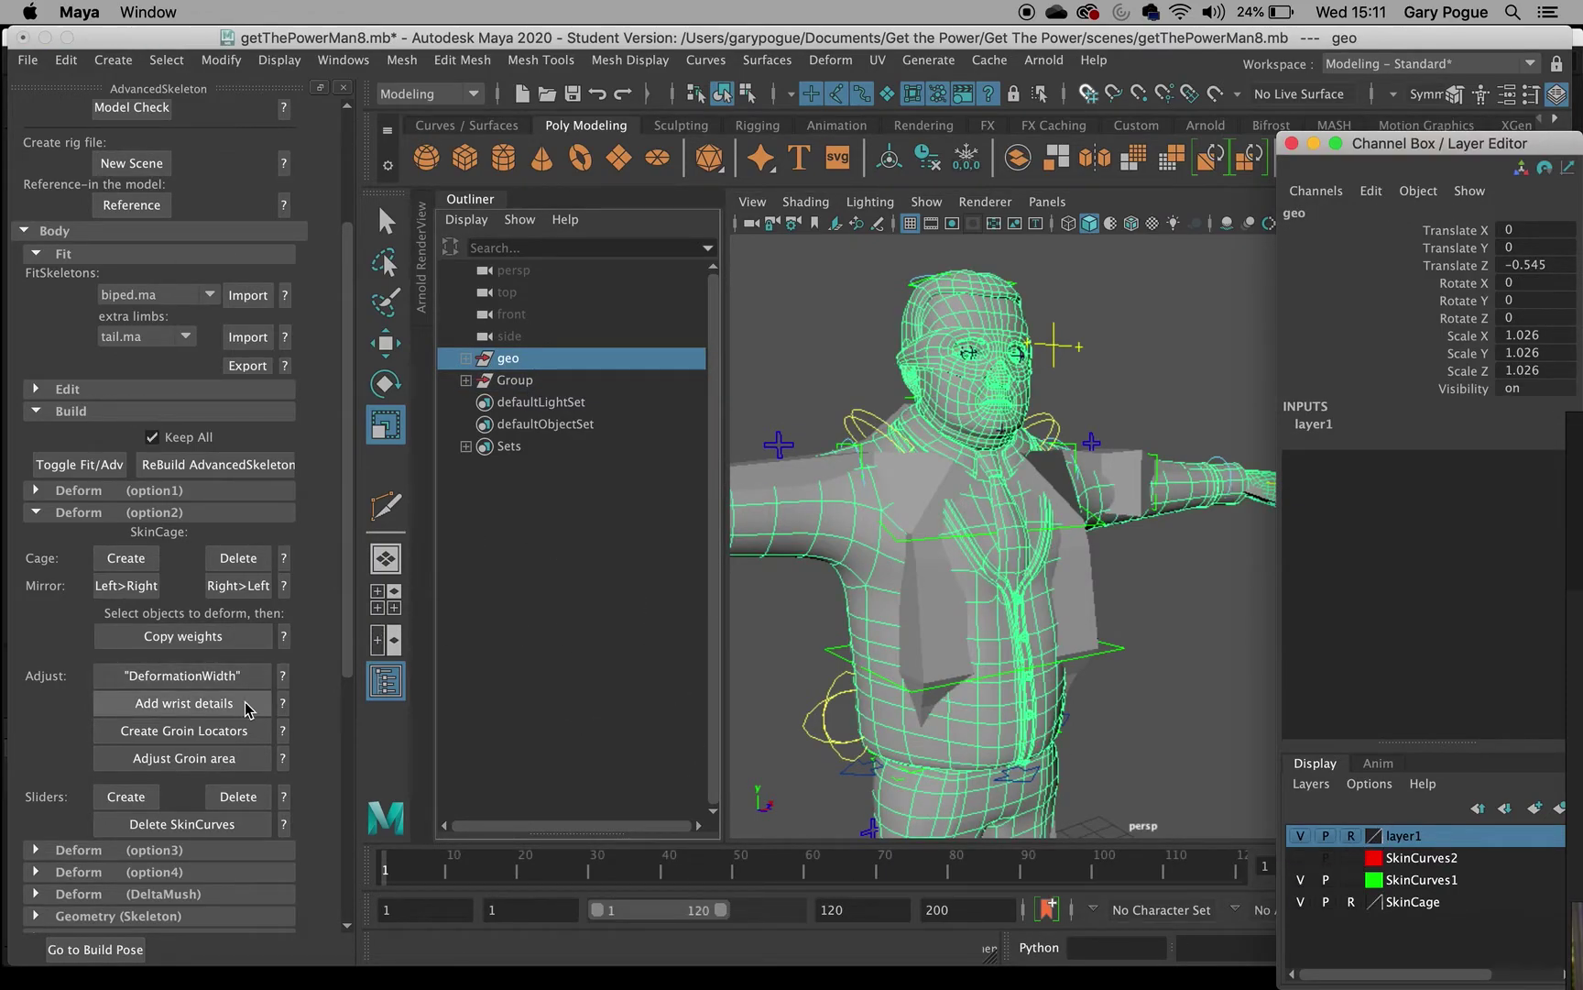
pyautogui.click(188, 640)
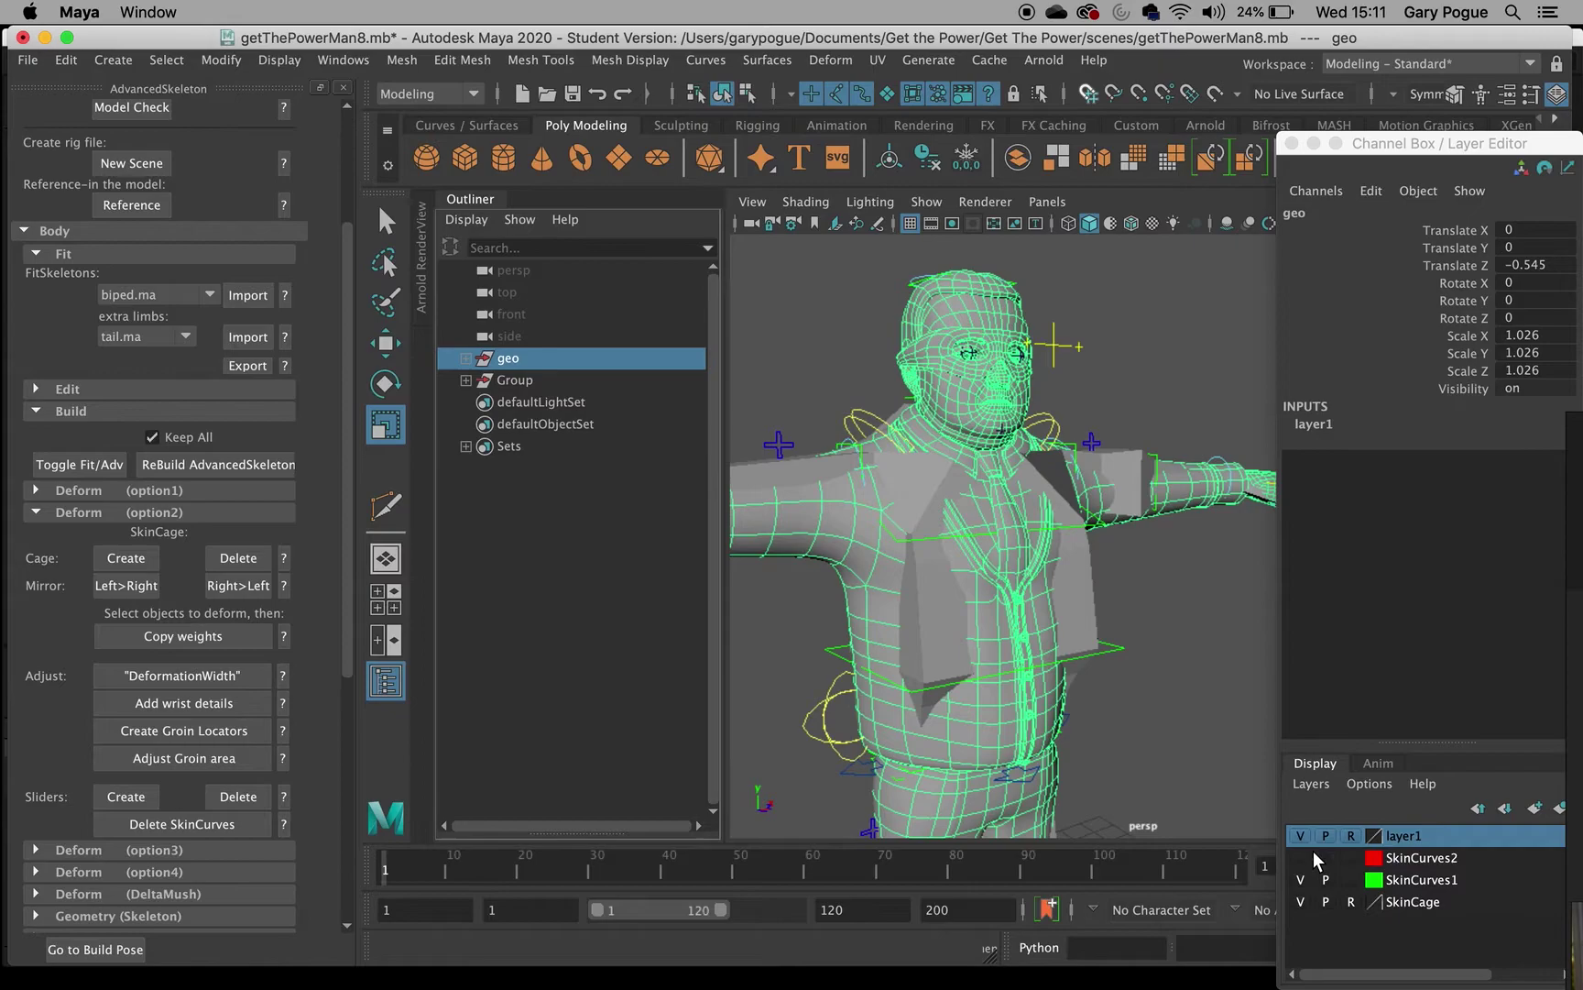
# Hide the SkinCurves1 and SkinCage display layers.
pyautogui.click(1300, 882)
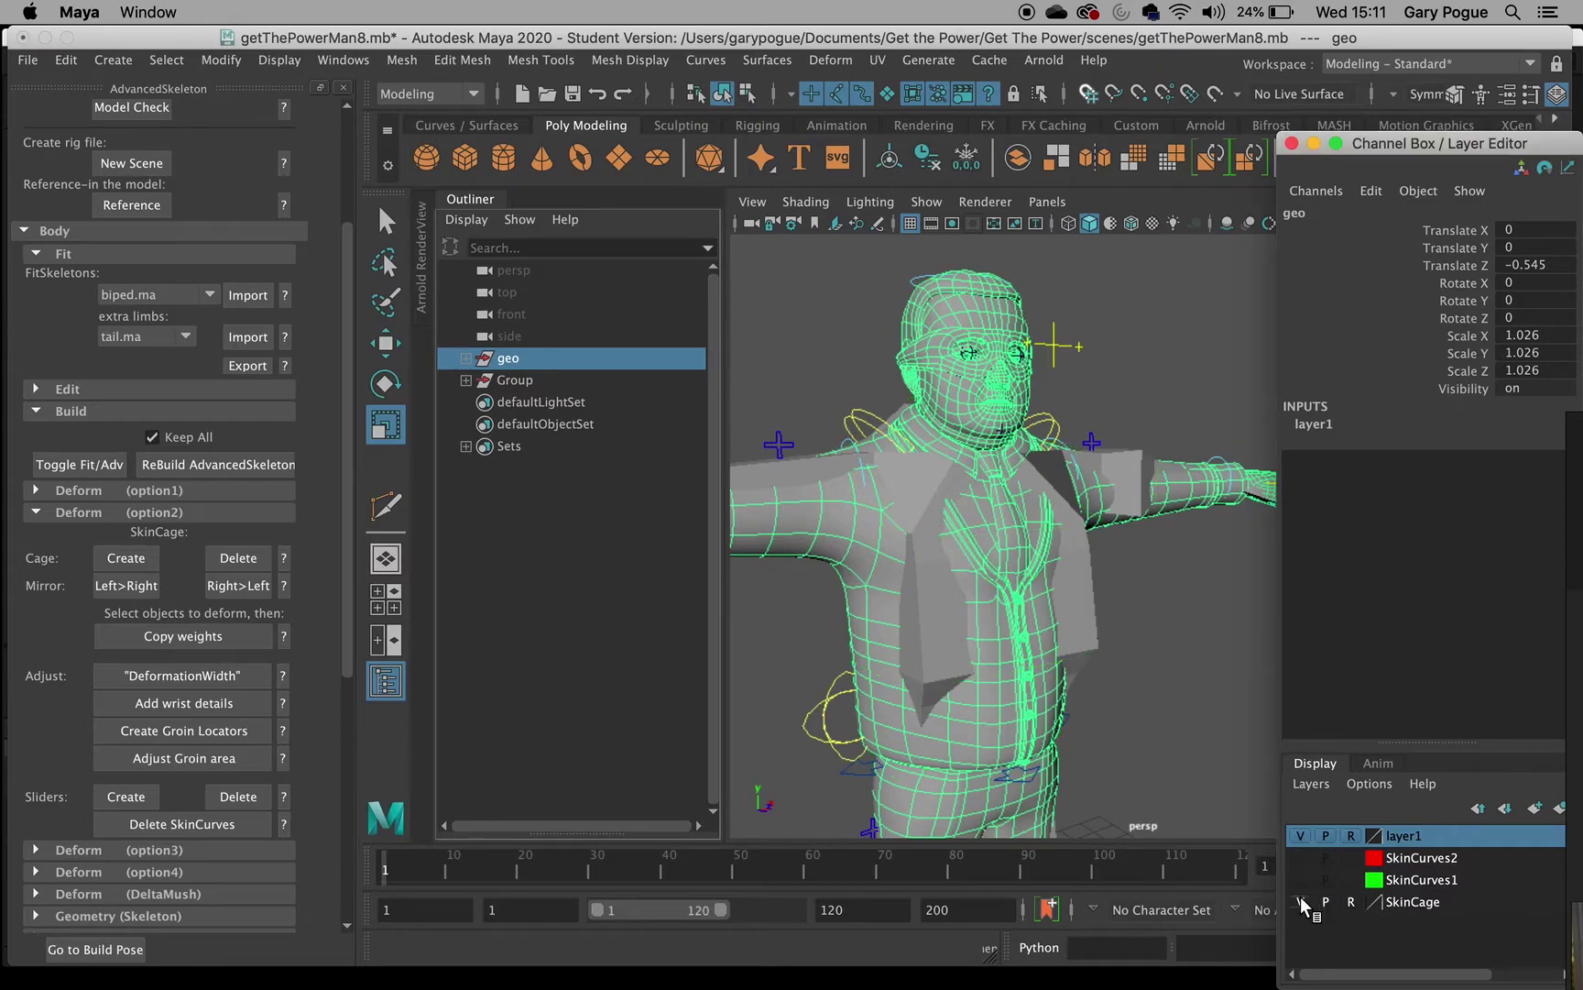
pyautogui.click(1300, 900)
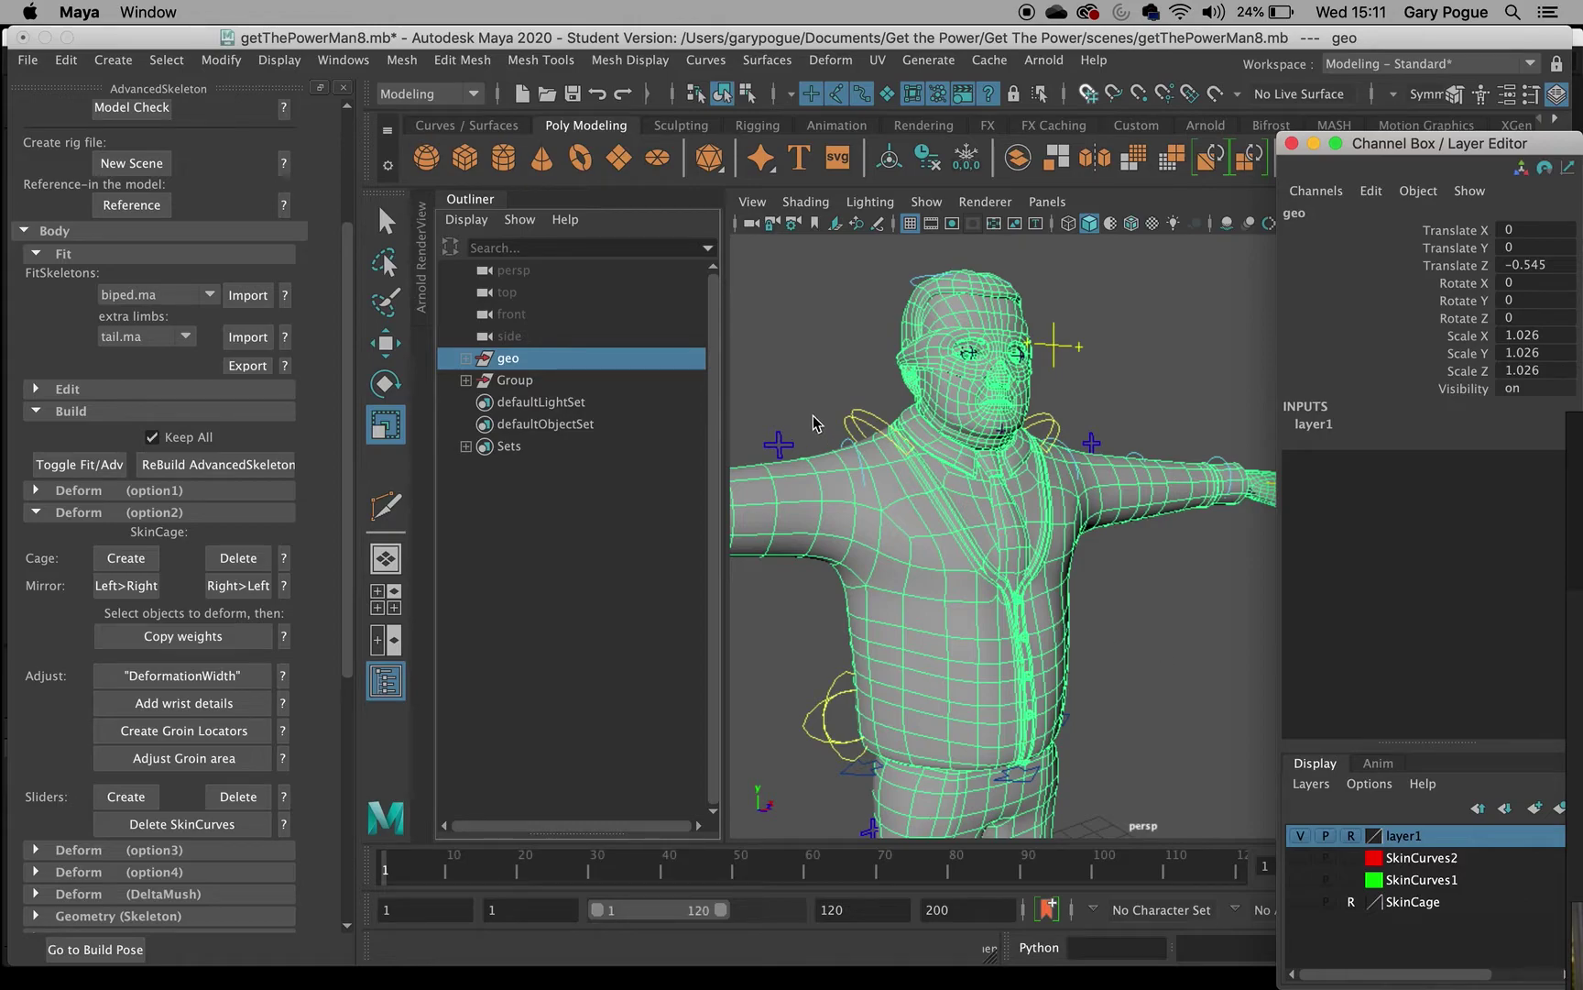
# Rotate the right FK shoulder control to test the arm's deformation, and undo the rotation.
pyautogui.click(856, 450)
pyautogui.press('e')
pyautogui.moveTo(806, 452); pyautogui.dragTo(775, 587)
pyautogui.keyDown('alt'); pyautogui.moveTo(999, 602); pyautogui.dragTo(947, 601); pyautogui.keyUp('alt')
pyautogui.press('super+z')
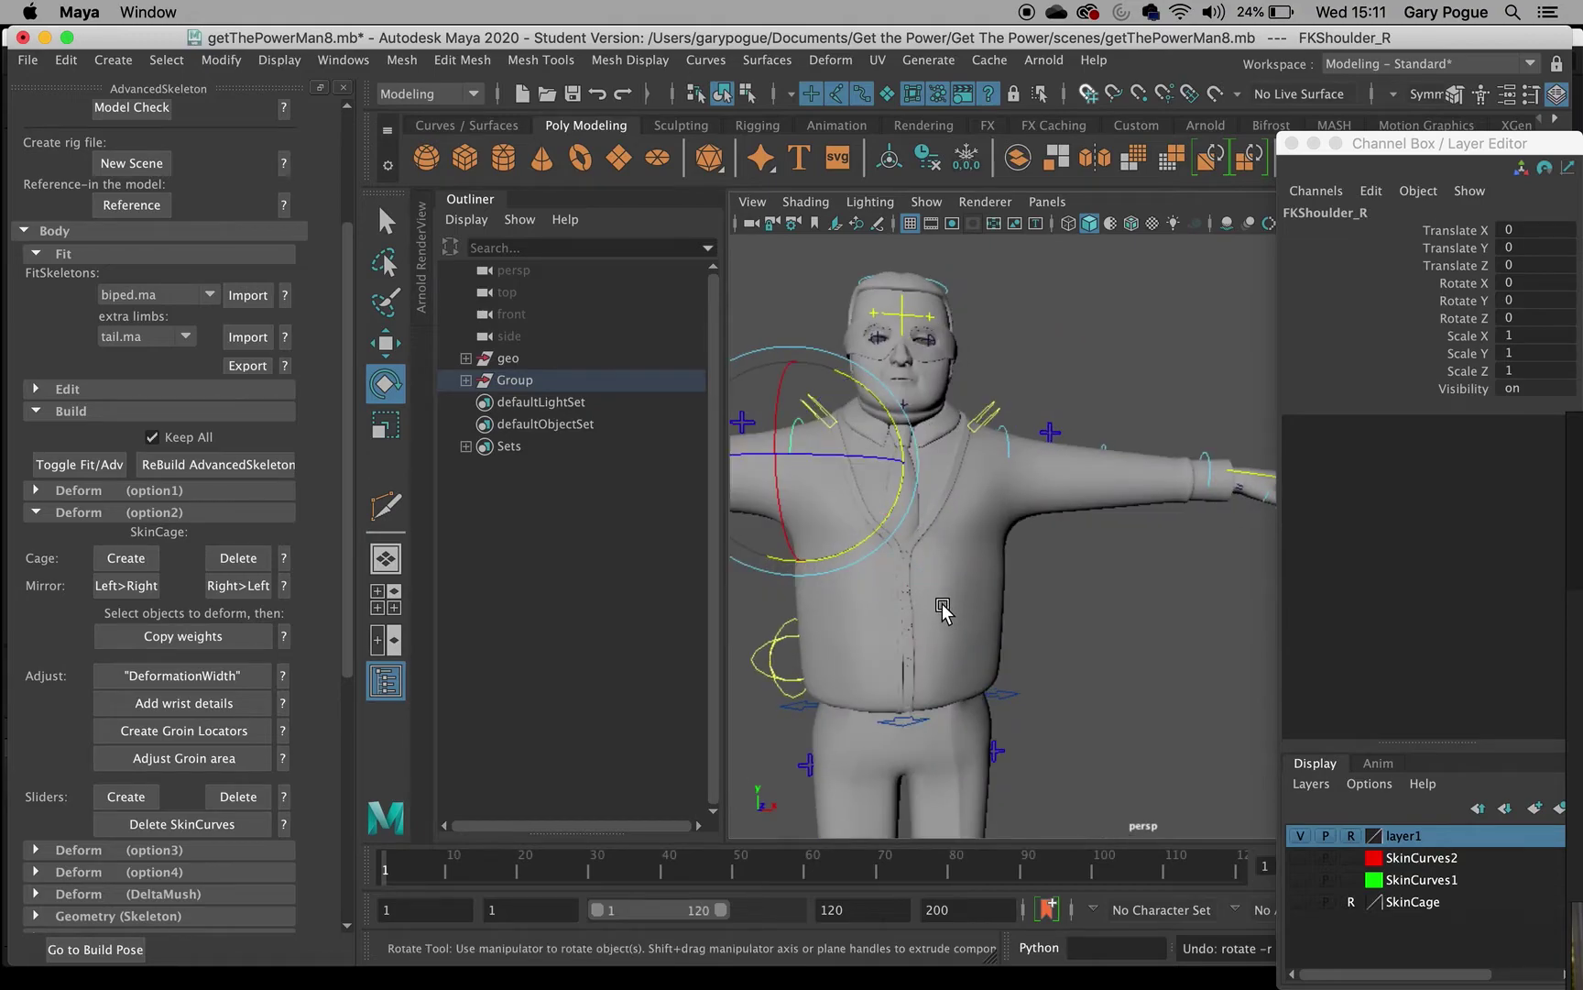
# Toggle the SkinCurves2 layer on and off, and show the SkinCurves1 layer.
pyautogui.keyDown('alt'); pyautogui.moveTo(859, 632); pyautogui.dragTo(981, 639); pyautogui.keyUp('alt')
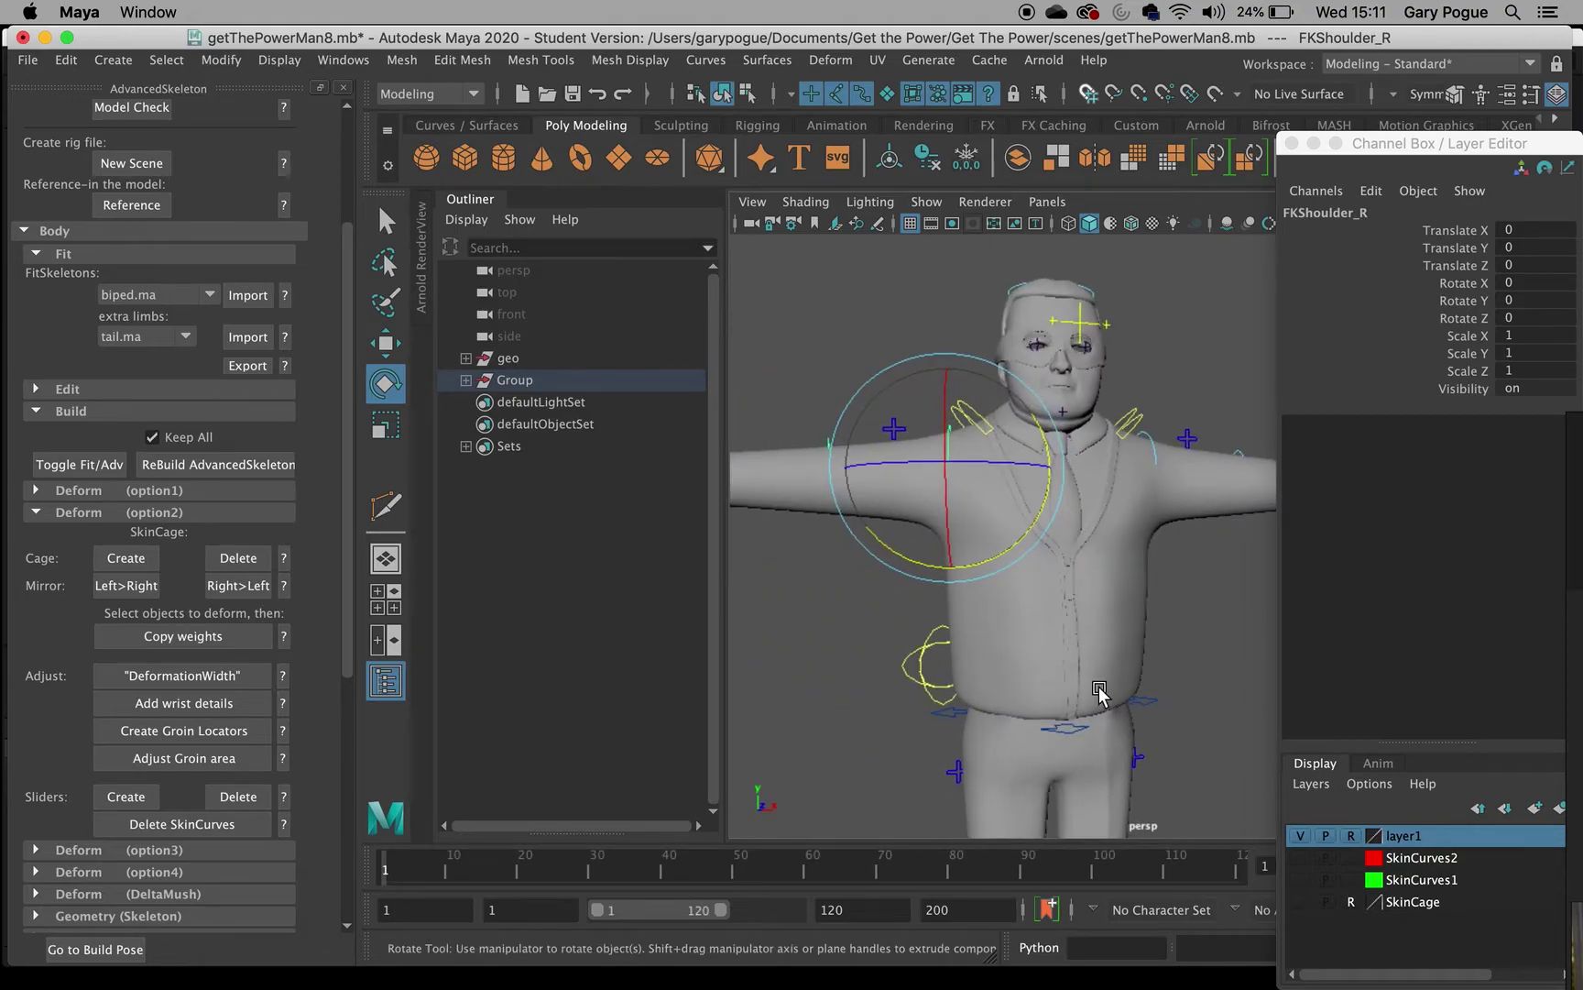
pyautogui.click(1301, 858)
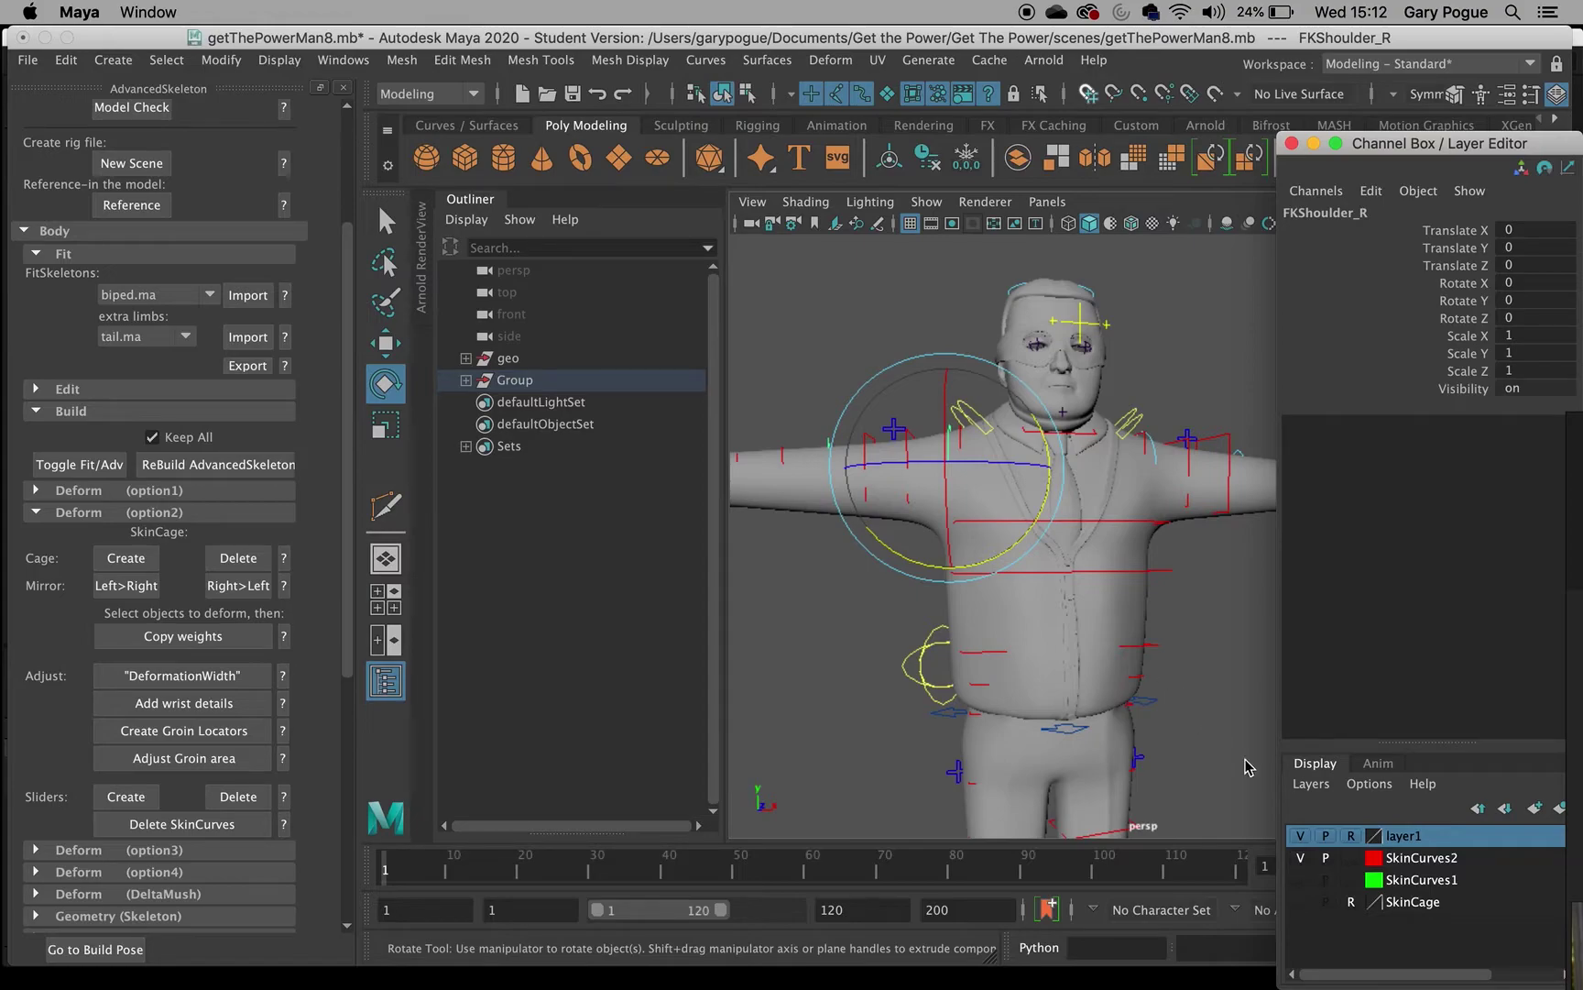
pyautogui.click(1301, 858)
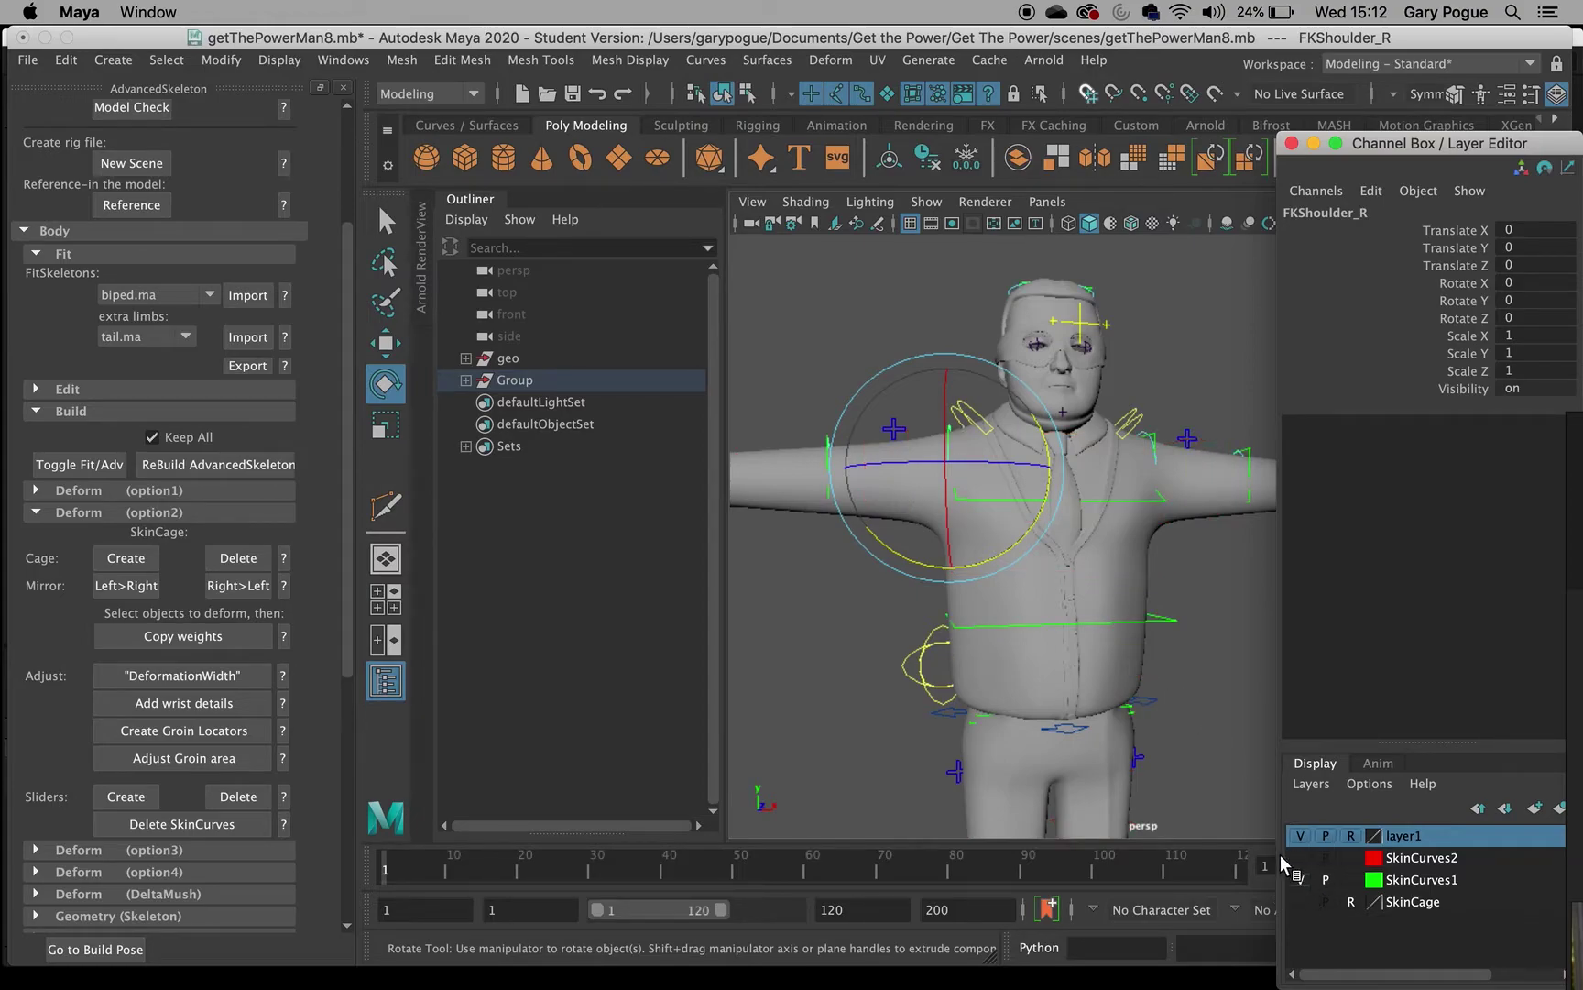
# Test the right shoulder with a rotation of about 56 degrees in Y, and undo it.
pyautogui.moveTo(1048, 468)
pyautogui.mouseDown()
pyautogui.moveTo(1052, 508)
pyautogui.moveTo(1029, 541)
pyautogui.moveTo(1050, 442)
pyautogui.mouseUp()
pyautogui.press('super+z')
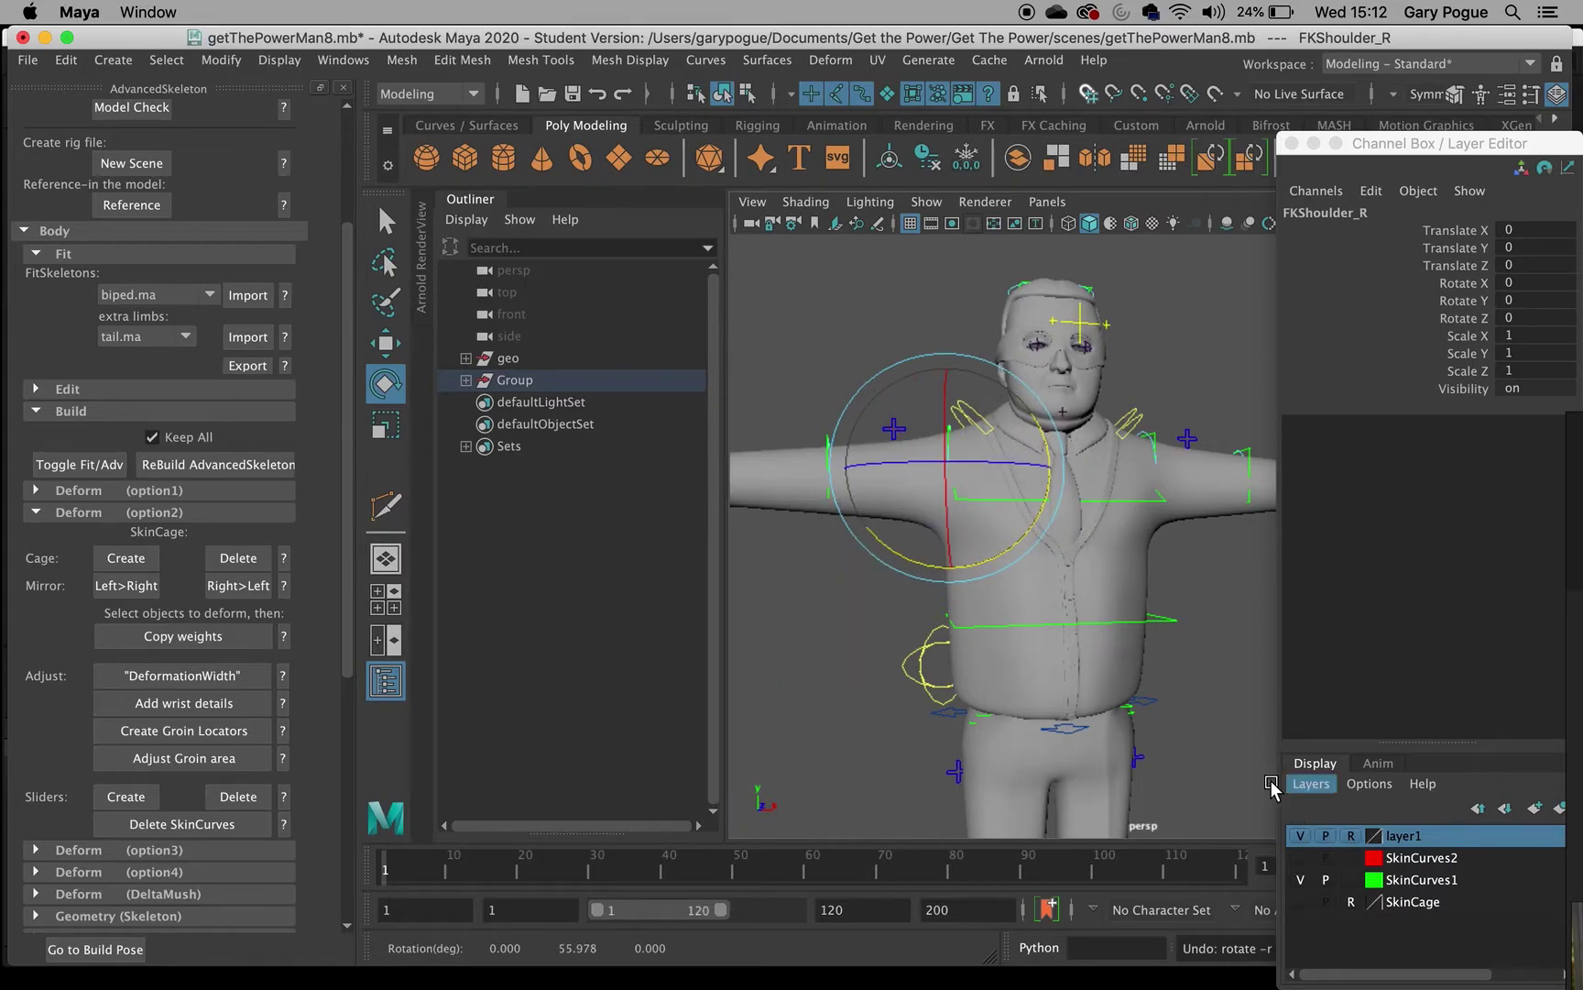
# Select the geo group and copy the skin cage weights onto it again.
pyautogui.click(761, 461)
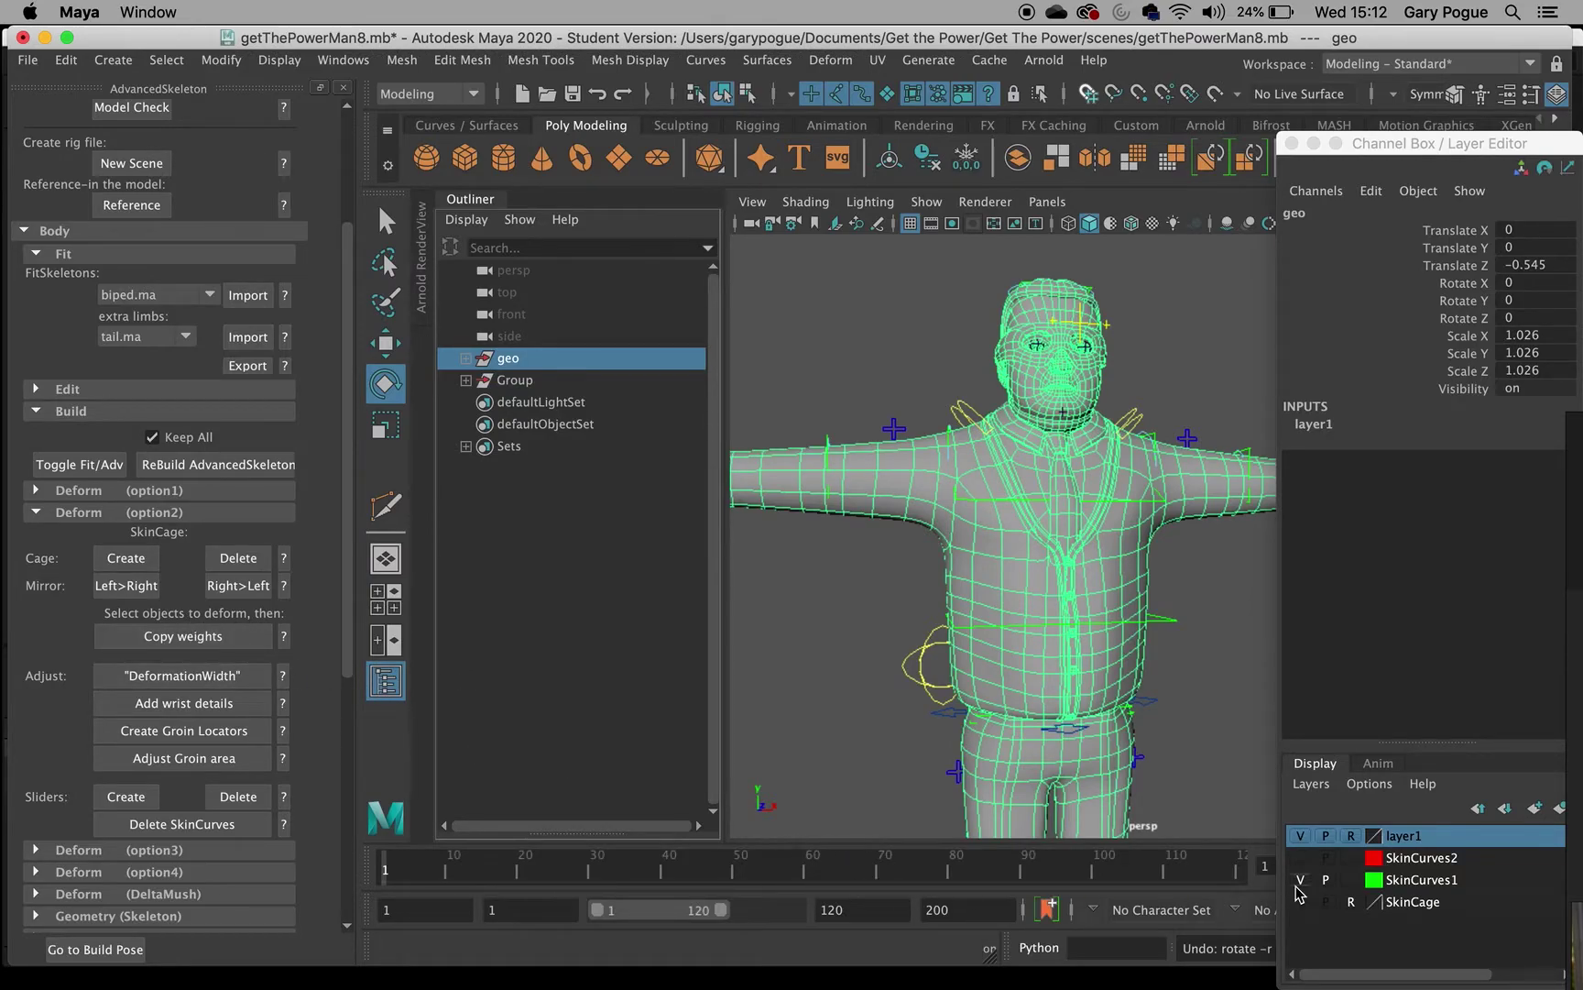
pyautogui.click(165, 629)
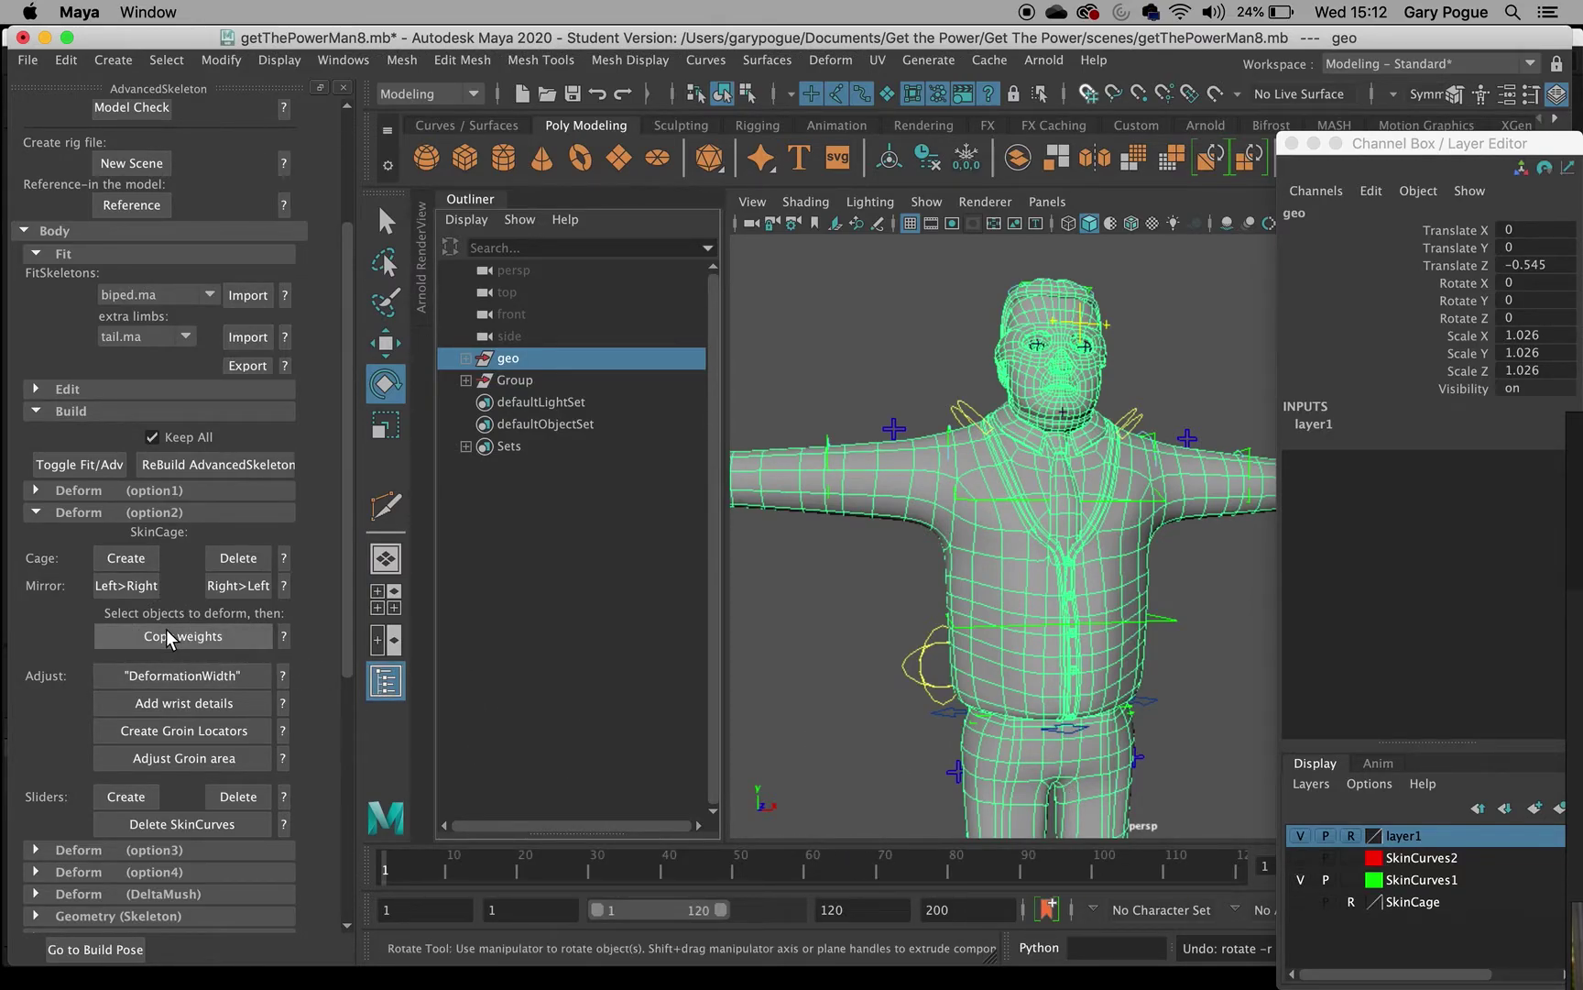
# Move the right ankle joint upward to test the leg's deformation, and undo the move.
pyautogui.keyDown('alt'); pyautogui.moveTo(1019, 766); pyautogui.dragTo(970, 486, button='middle'); pyautogui.keyUp('alt')
pyautogui.keyDown('alt'); pyautogui.moveTo(948, 803); pyautogui.dragTo(1019, 752); pyautogui.keyUp('alt')
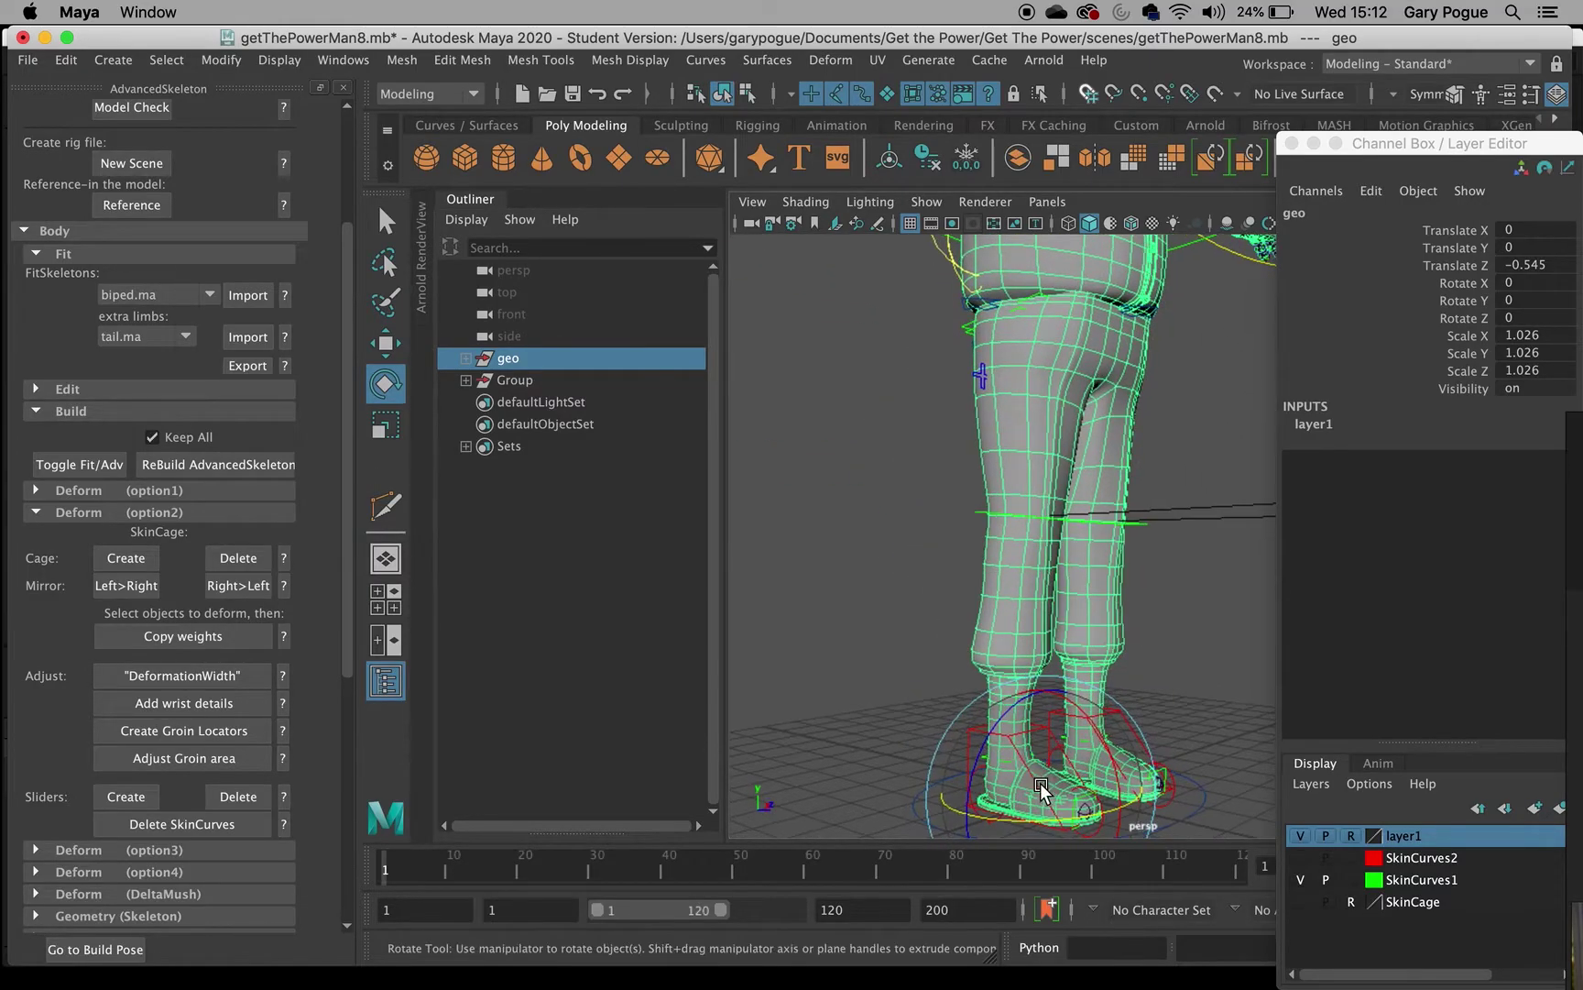
pyautogui.press('w')
pyautogui.click(1015, 752)
pyautogui.moveTo(1011, 696); pyautogui.dragTo(1011, 553)
pyautogui.press('z')
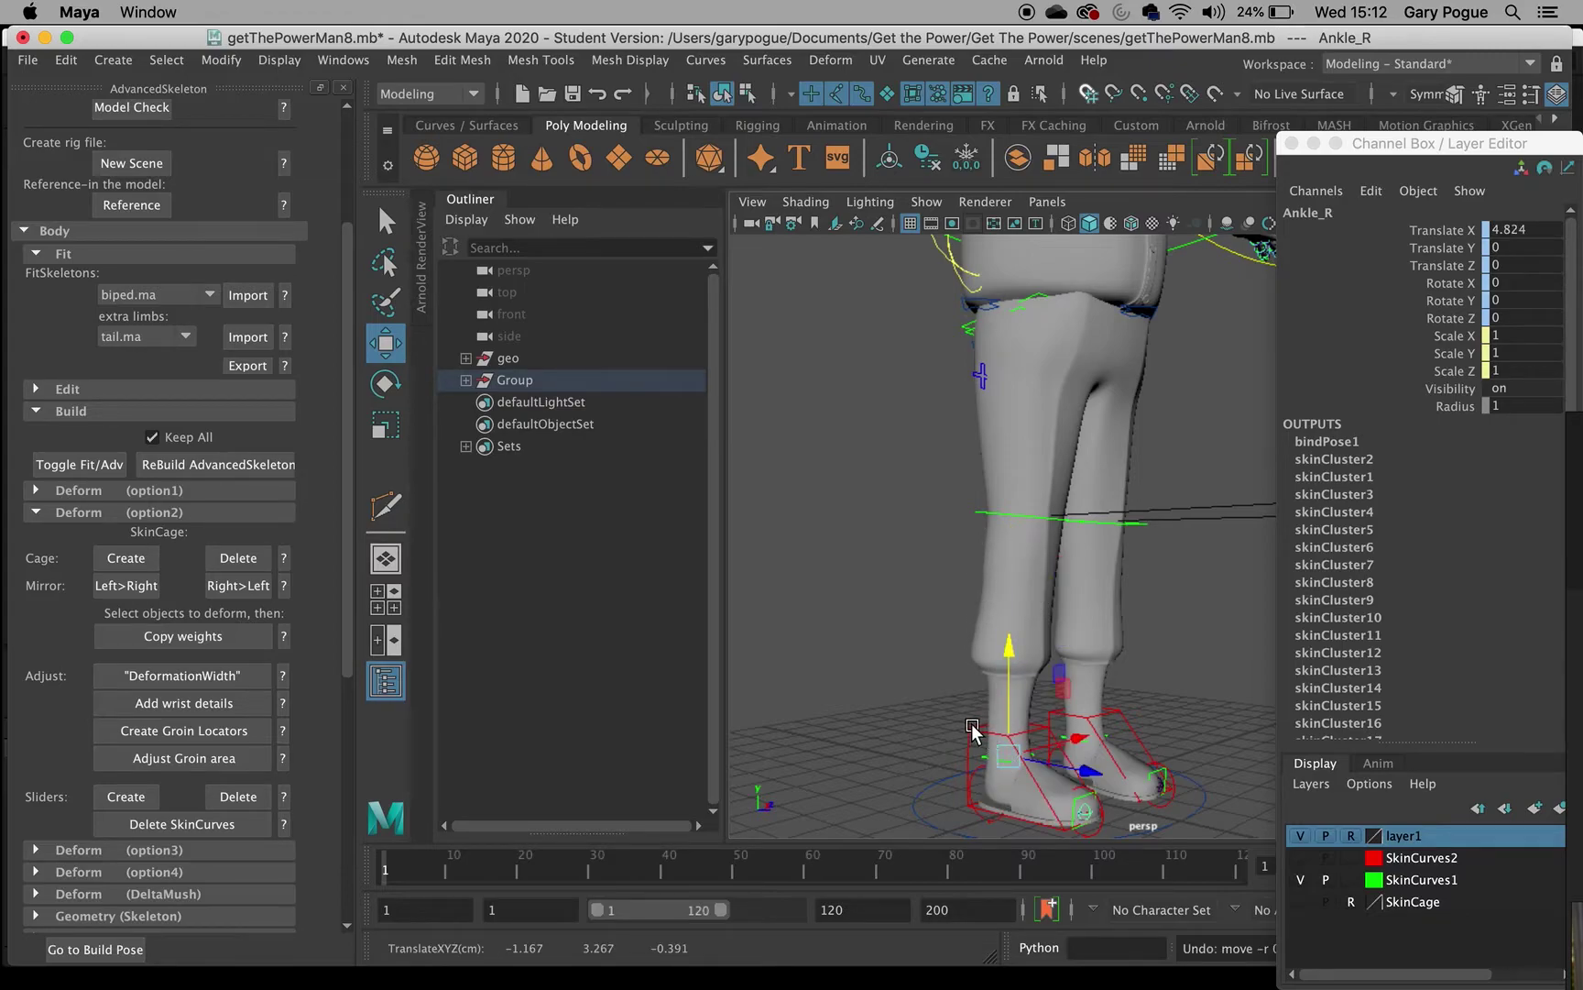
# Raise the right leg's IK control to test the trouser and foot deformation, and undo the move.
pyautogui.click(971, 733)
pyautogui.moveTo(1006, 681)
pyautogui.mouseDown()
pyautogui.moveTo(1014, 497)
pyautogui.moveTo(1030, 588)
pyautogui.moveTo(1008, 650)
pyautogui.mouseUp()
pyautogui.scroll(4, 1009, 656)
pyautogui.press('z')
pyautogui.scroll(-7, 916, 676)
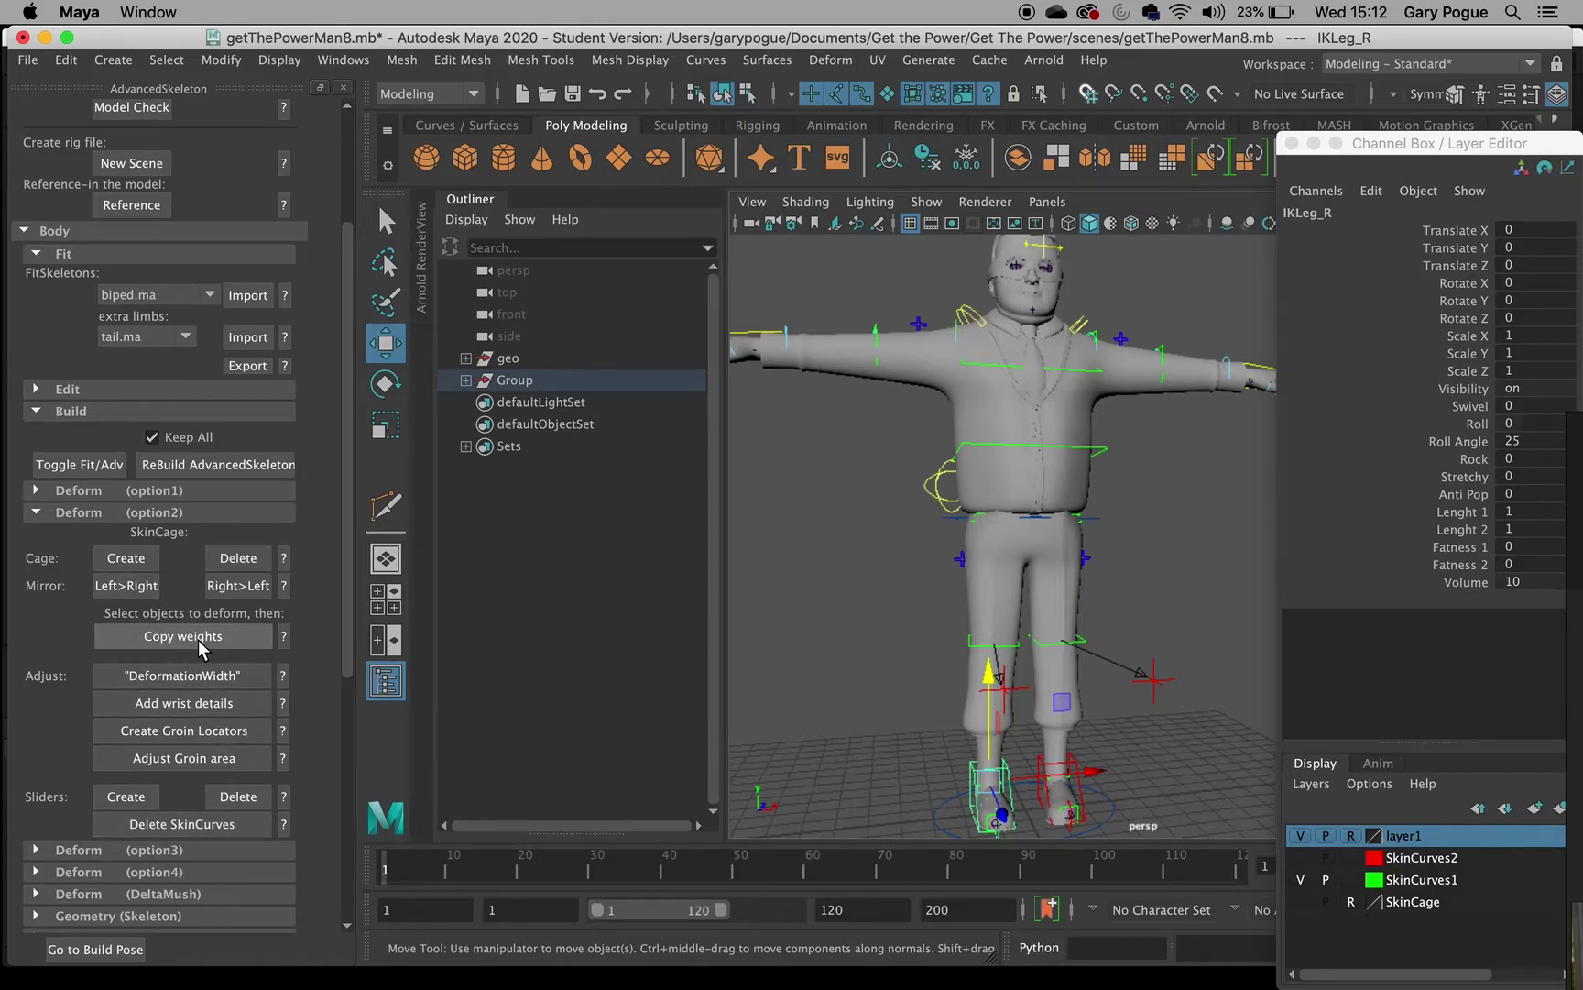
# Expand the geo group, select all its meshes from R_Eye to Hair, and copy the skin cage weights onto them.
pyautogui.click(511, 356)
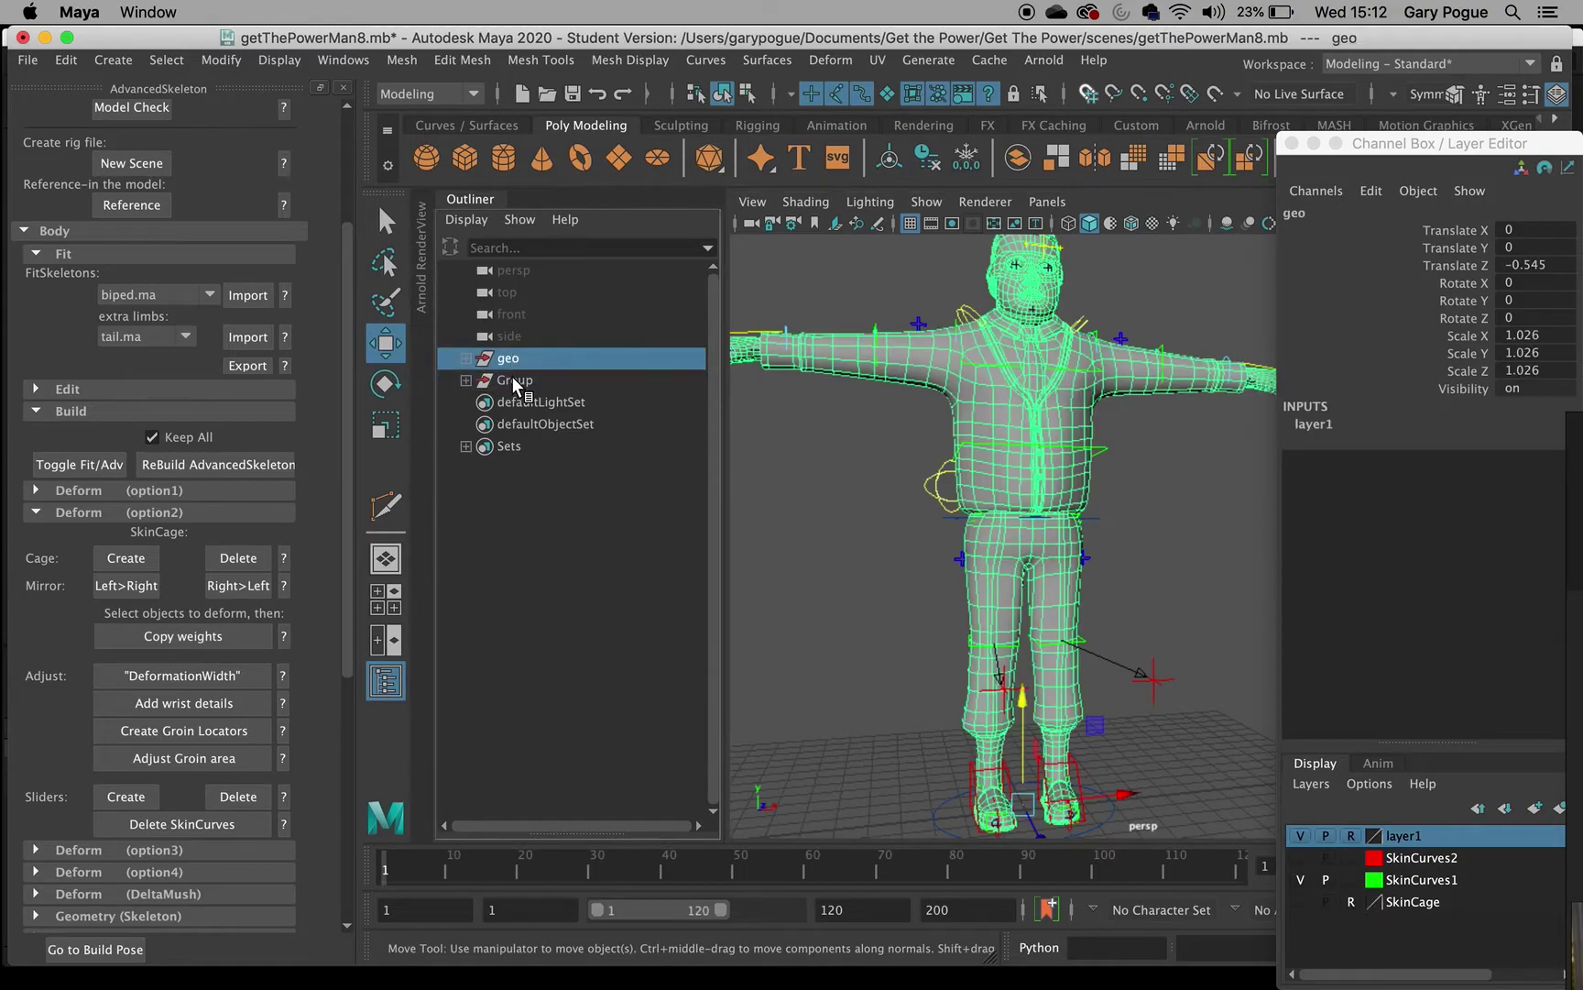
pyautogui.click(467, 359)
pyautogui.click(544, 378)
pyautogui.scroll(-2, 587, 548)
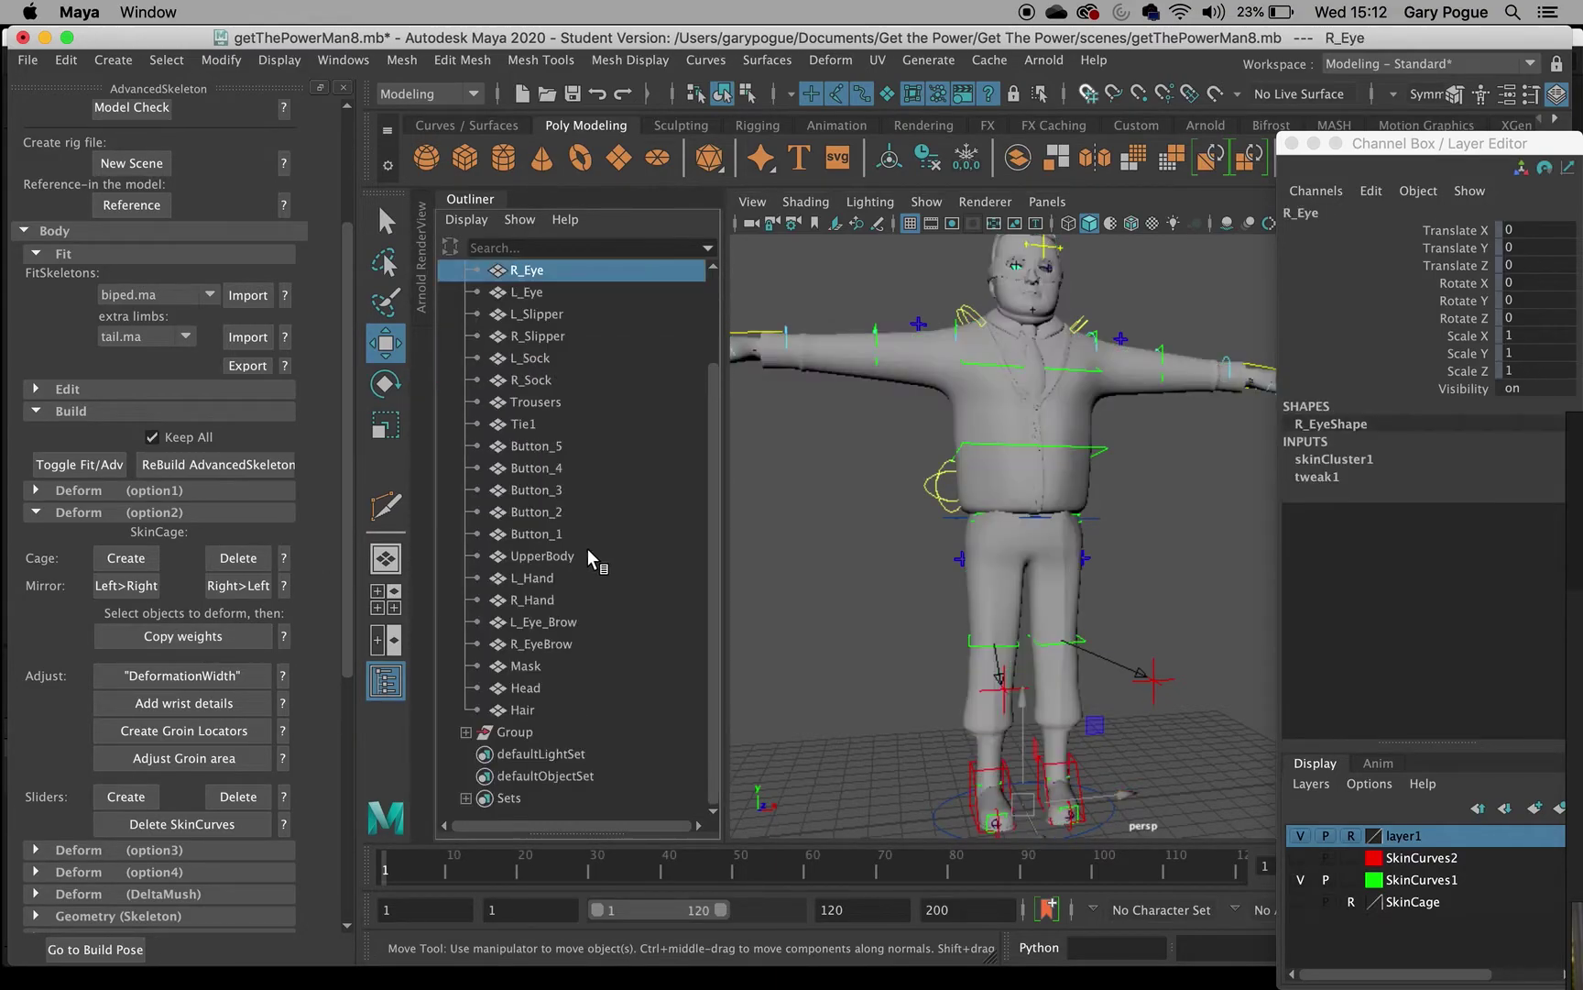
pyautogui.keyDown('shift'); pyautogui.click(523, 711); pyautogui.keyUp('shift')
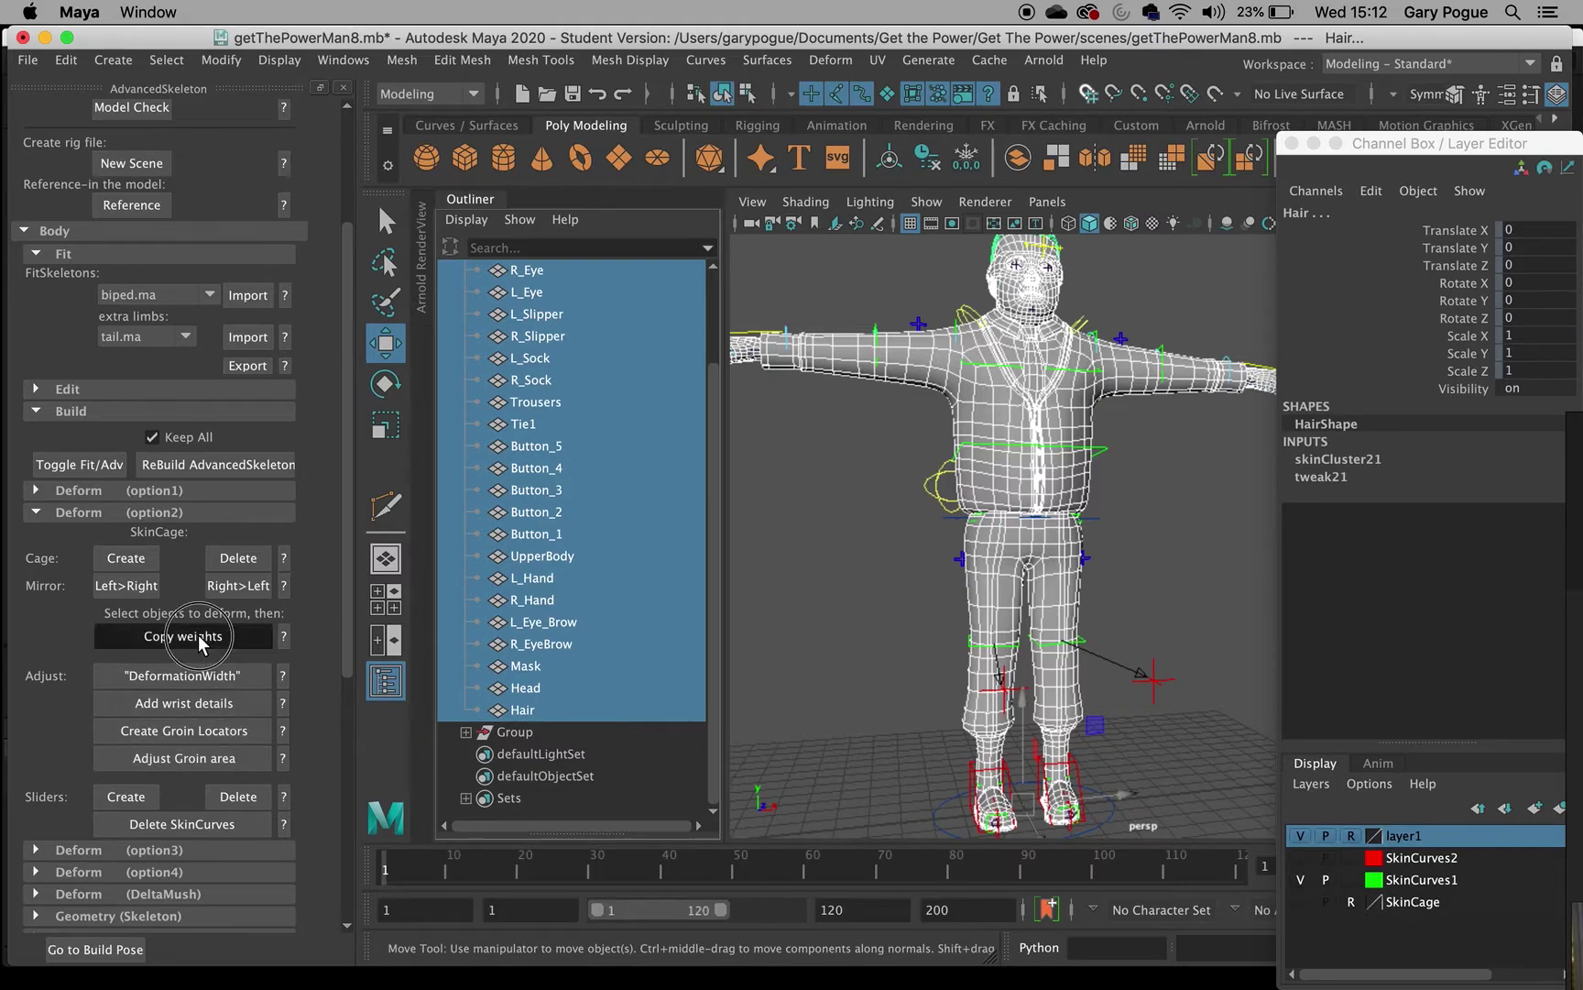
pyautogui.click(810, 630)
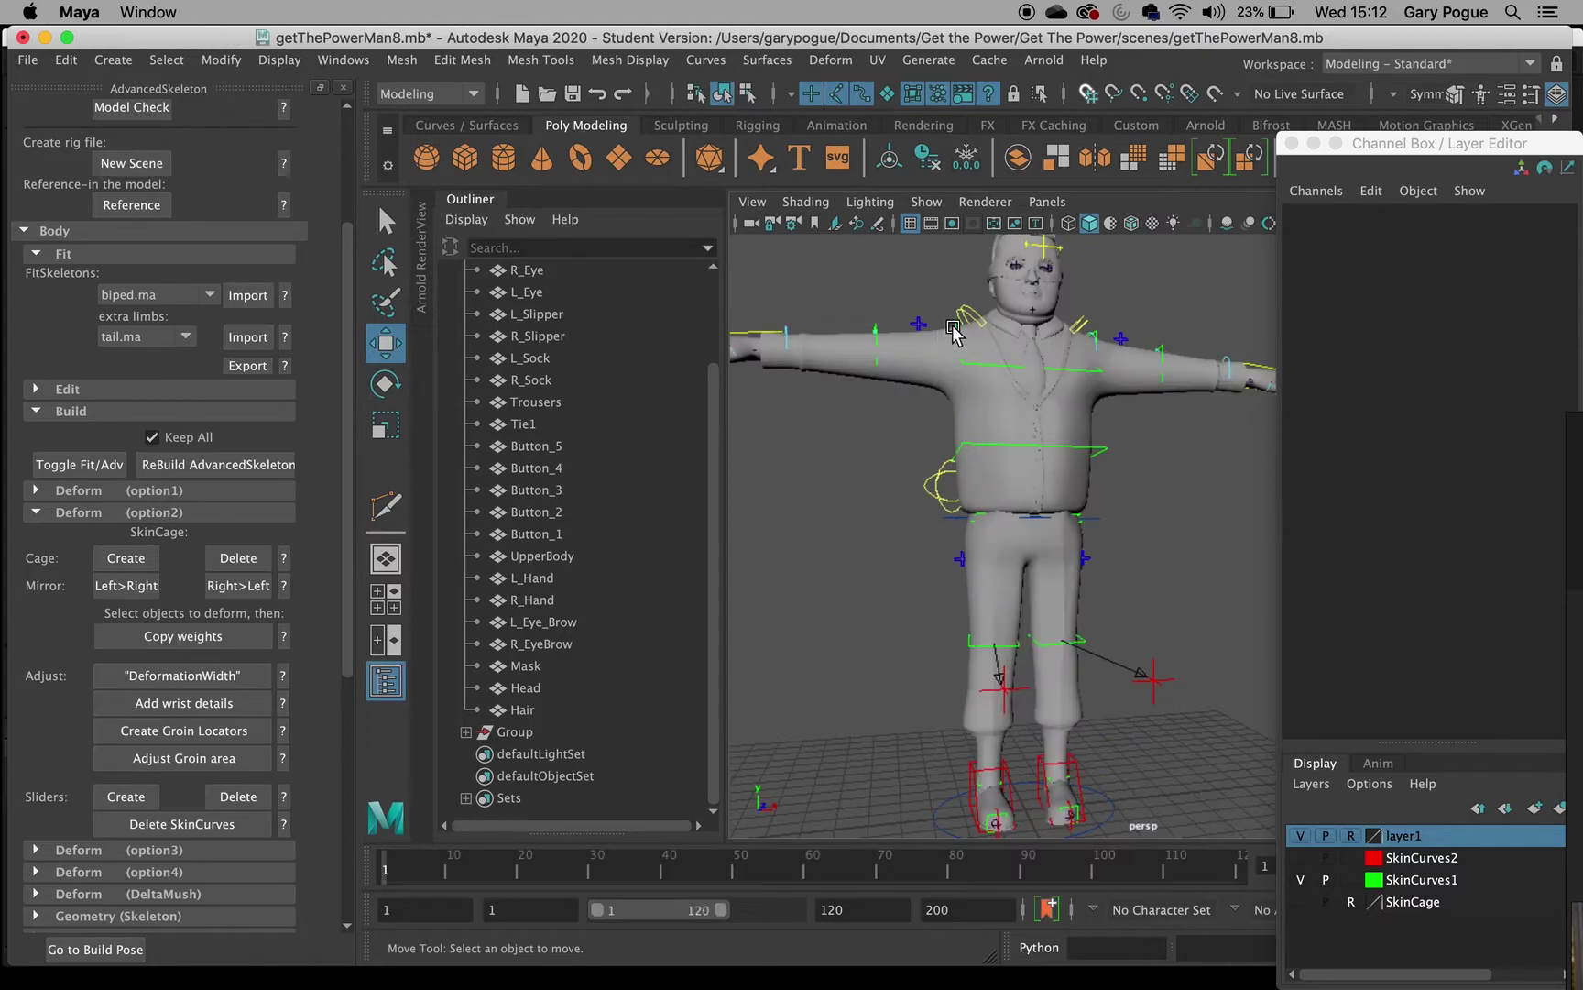
# Rotate the right shoulder FK control to test the arm and jacket deformation, and undo the rotation.
pyautogui.click(954, 329)
pyautogui.keyDown('alt'); pyautogui.moveTo(920, 408); pyautogui.dragTo(886, 351); pyautogui.keyUp('alt')
pyautogui.press('e')
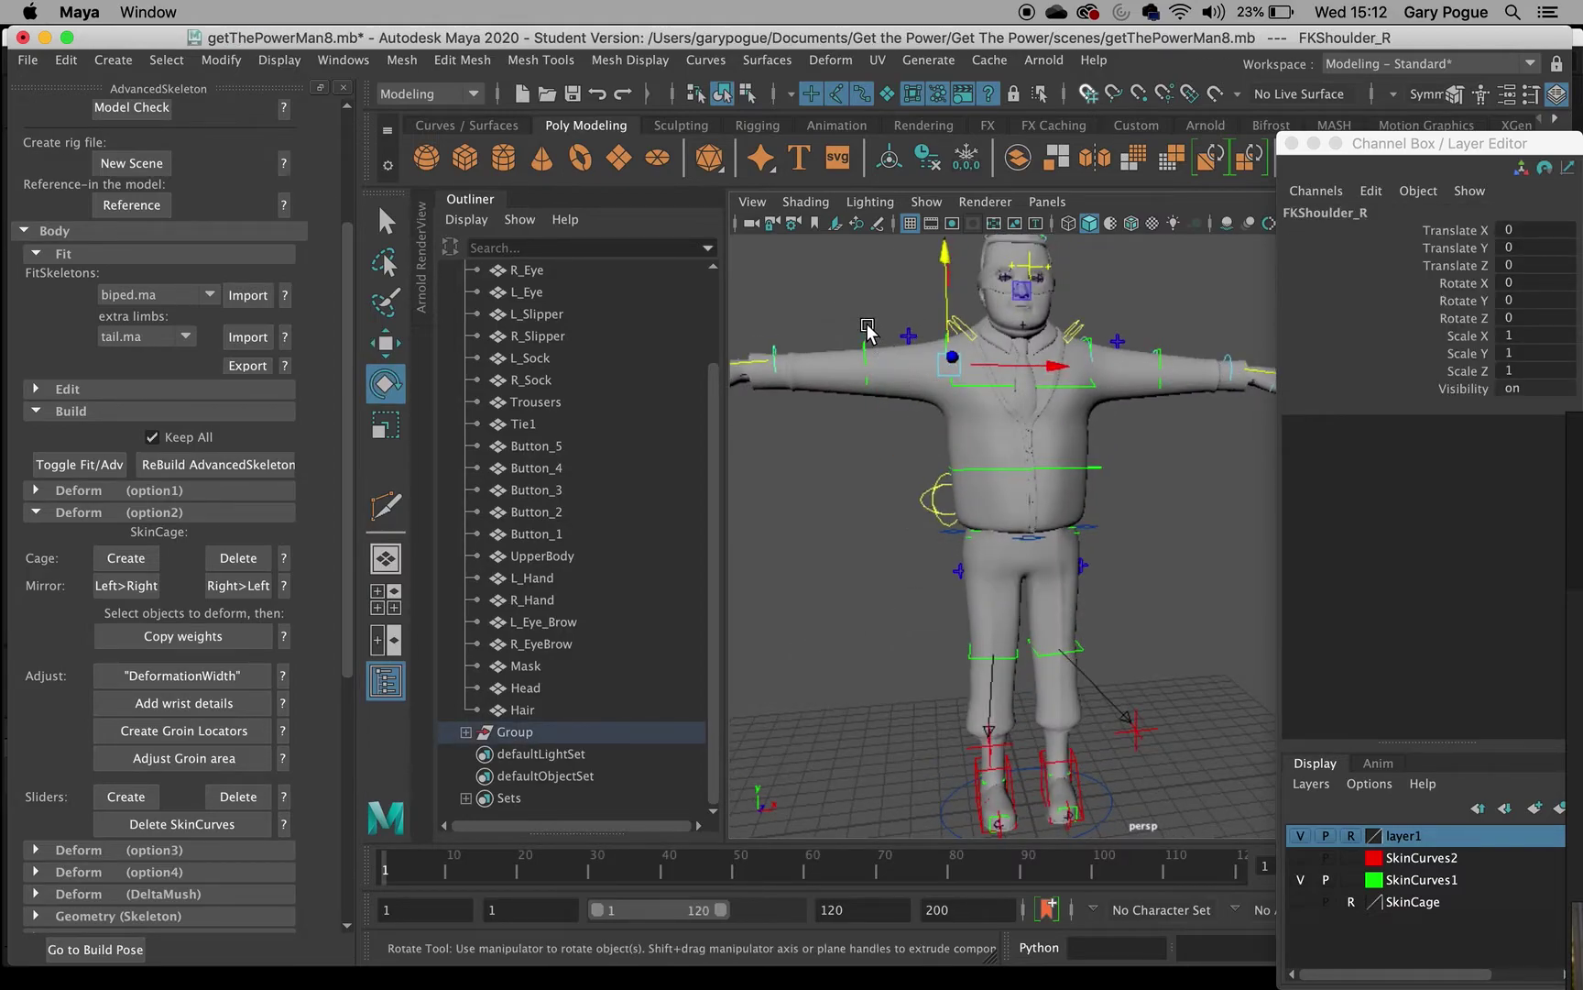
pyautogui.moveTo(900, 434); pyautogui.dragTo(967, 525)
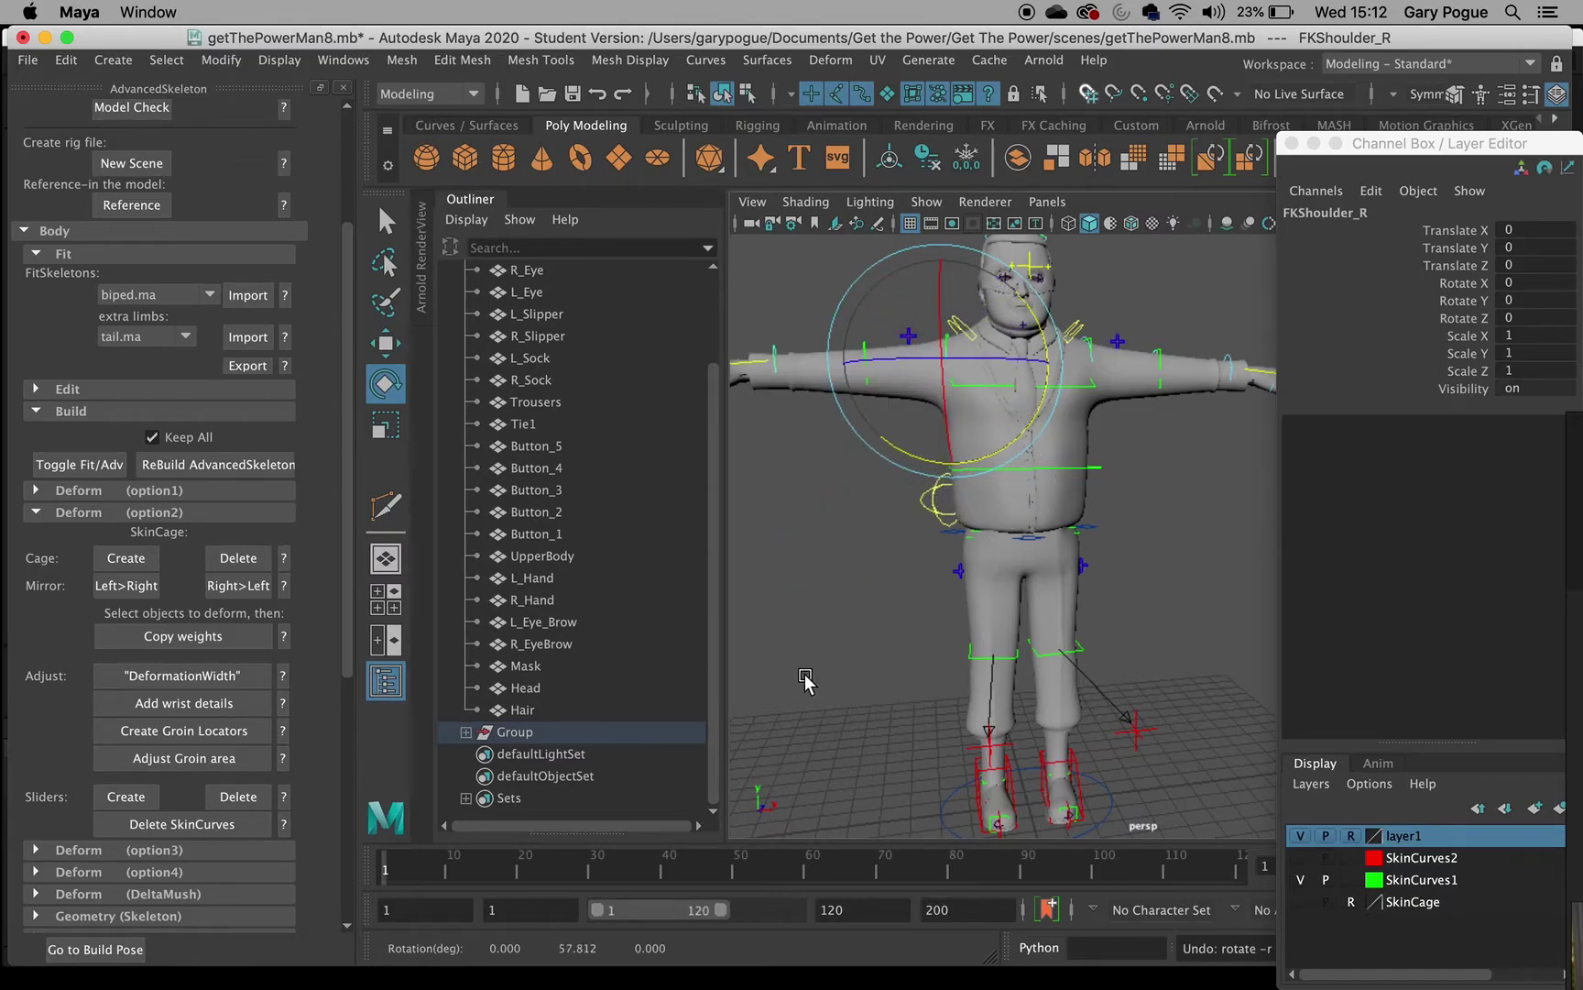
# Select the rig's top-level Group node to examine which controls it contains.
pyautogui.click(513, 731)
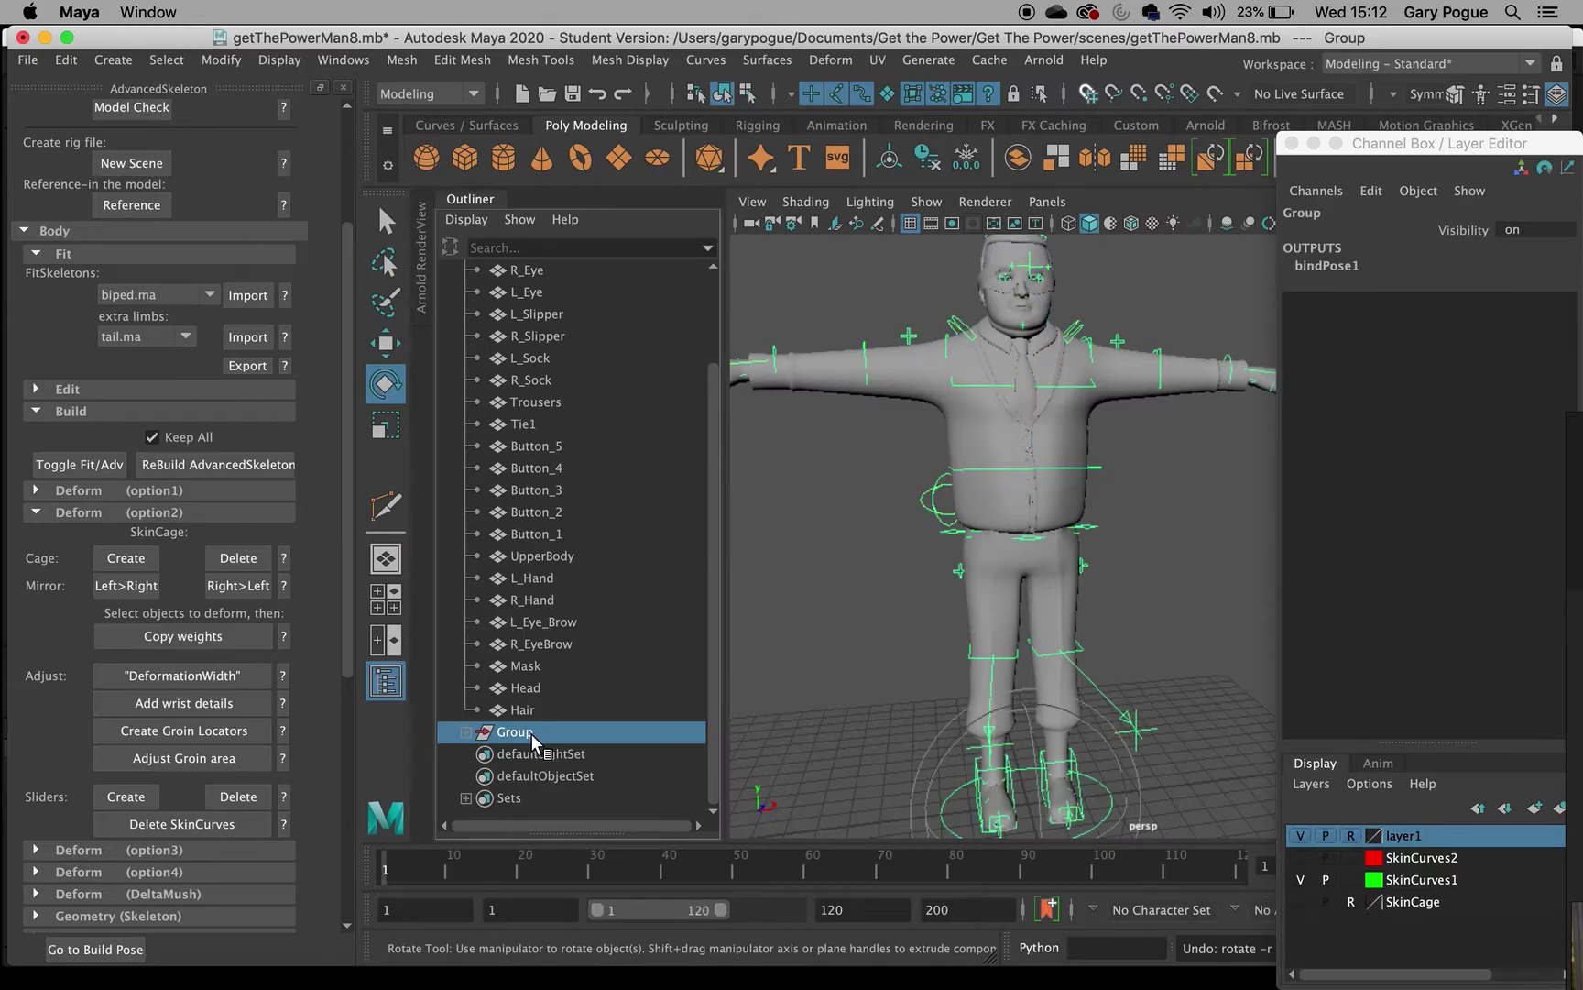
pyautogui.scroll(3, 532, 728)
pyautogui.click(895, 646)
pyautogui.keyDown('alt'); pyautogui.moveTo(895, 646); pyautogui.dragTo(935, 371); pyautogui.keyUp('alt')
# Select the geo group and all its meshes from R_Eye to Hair to review them, and clear the selection.
pyautogui.click(511, 357)
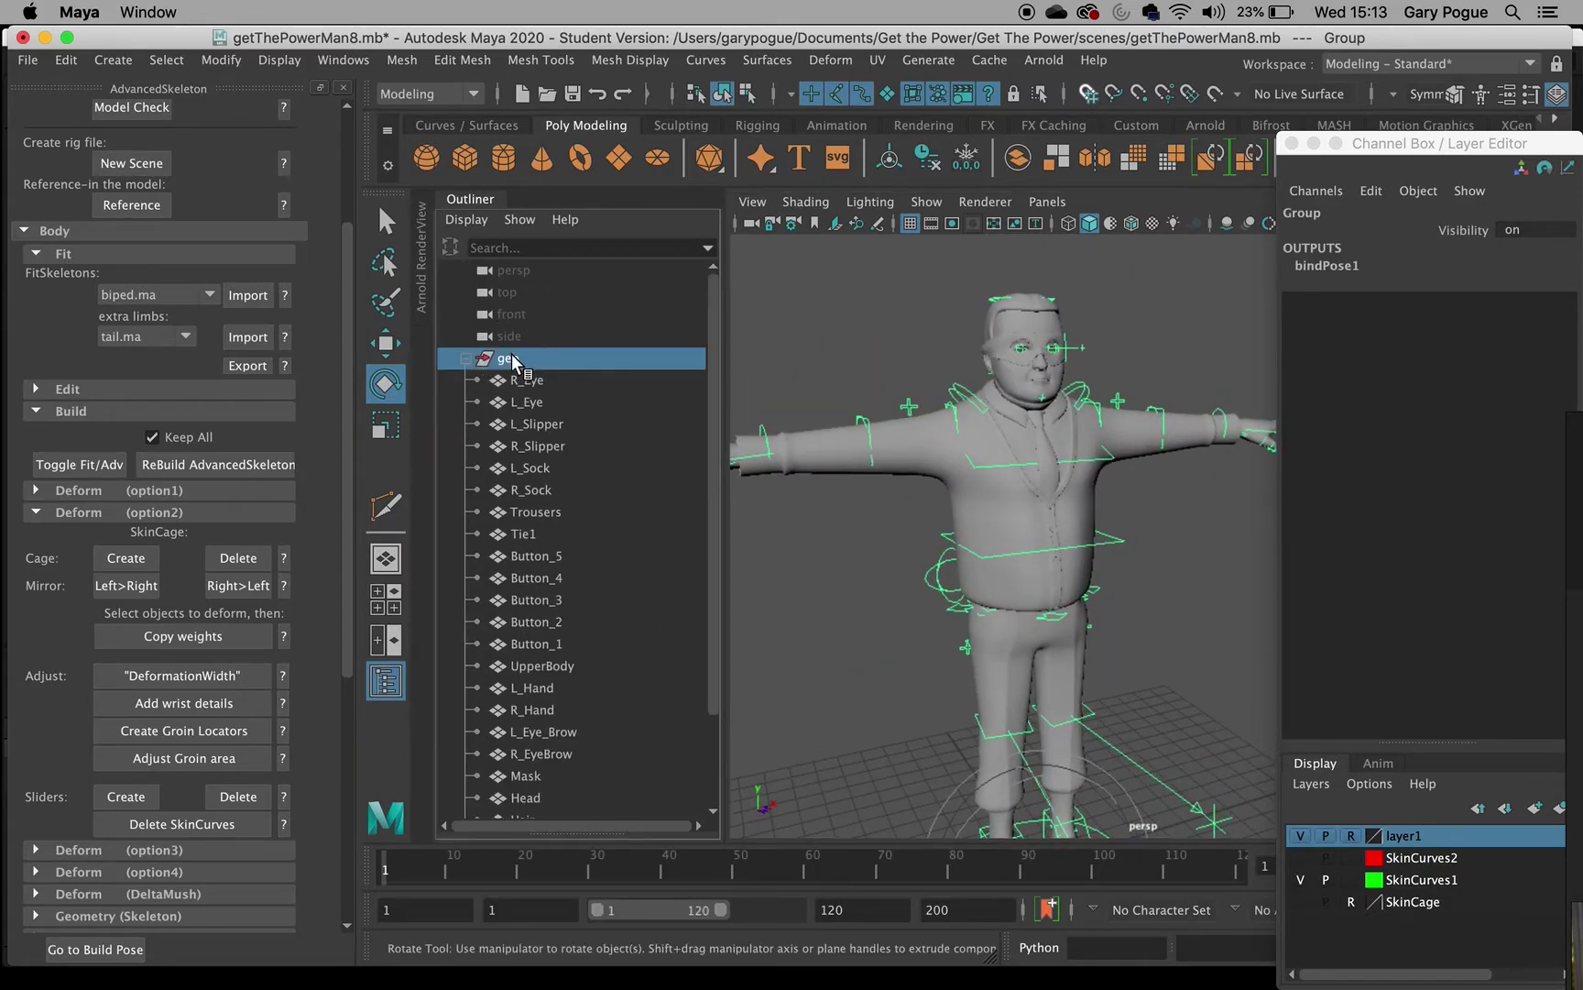
pyautogui.click(522, 379)
pyautogui.scroll(-5, 549, 495)
pyautogui.keyDown('shift'); pyautogui.click(522, 711); pyautogui.keyUp('shift')
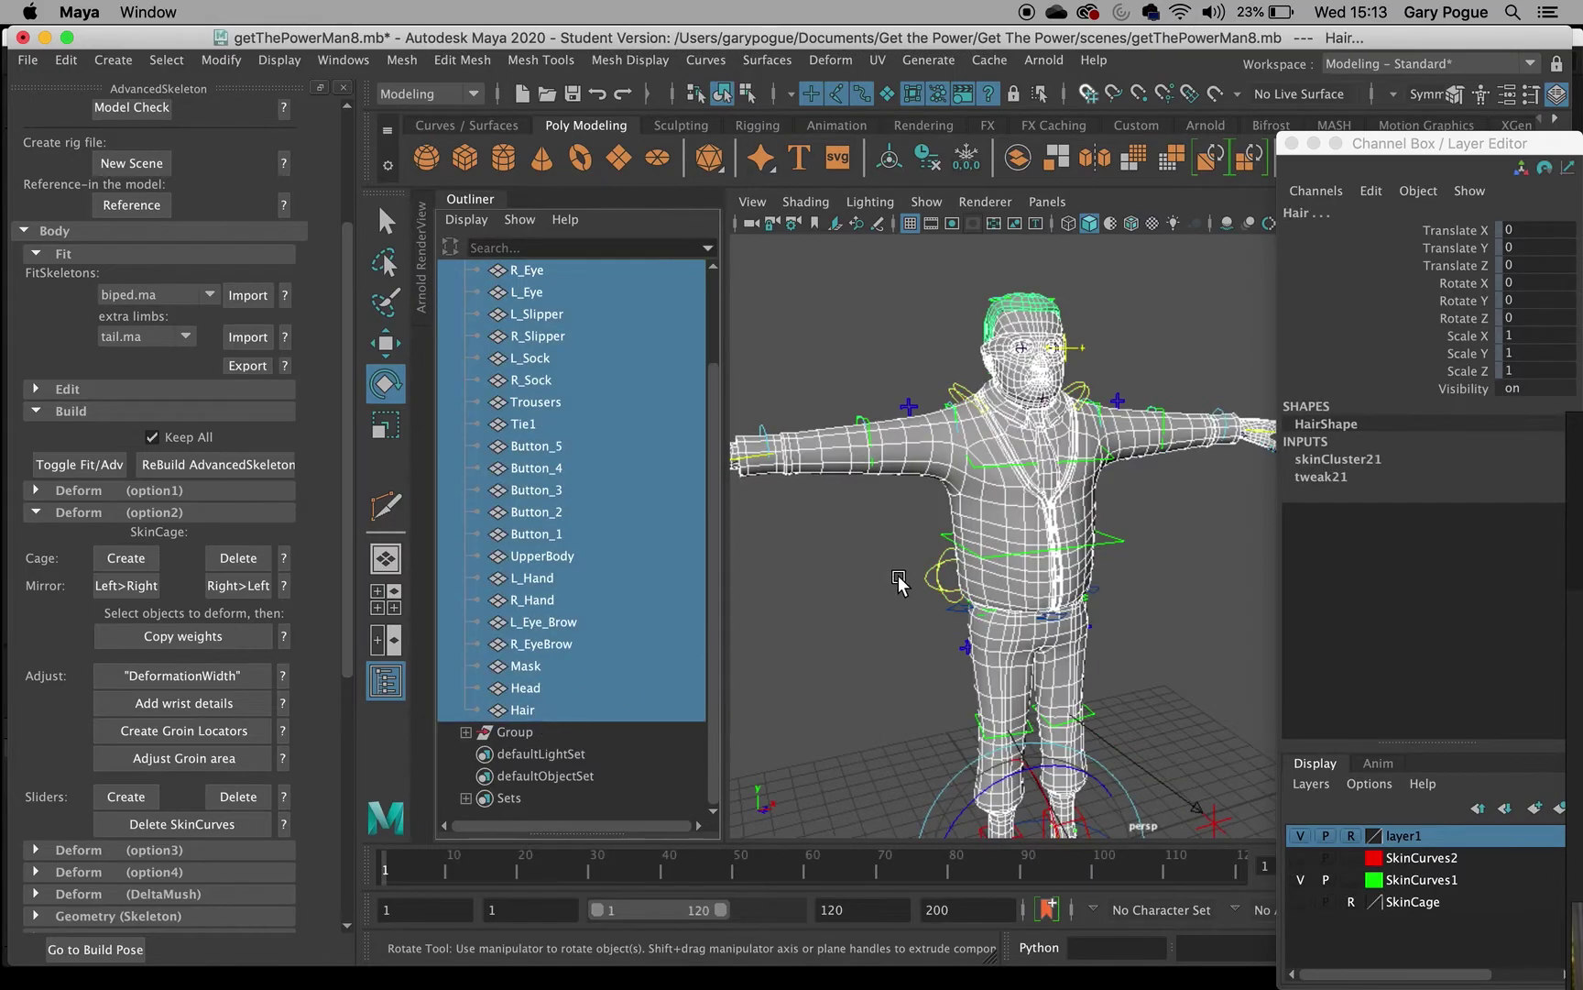
pyautogui.scroll(2, 549, 404)
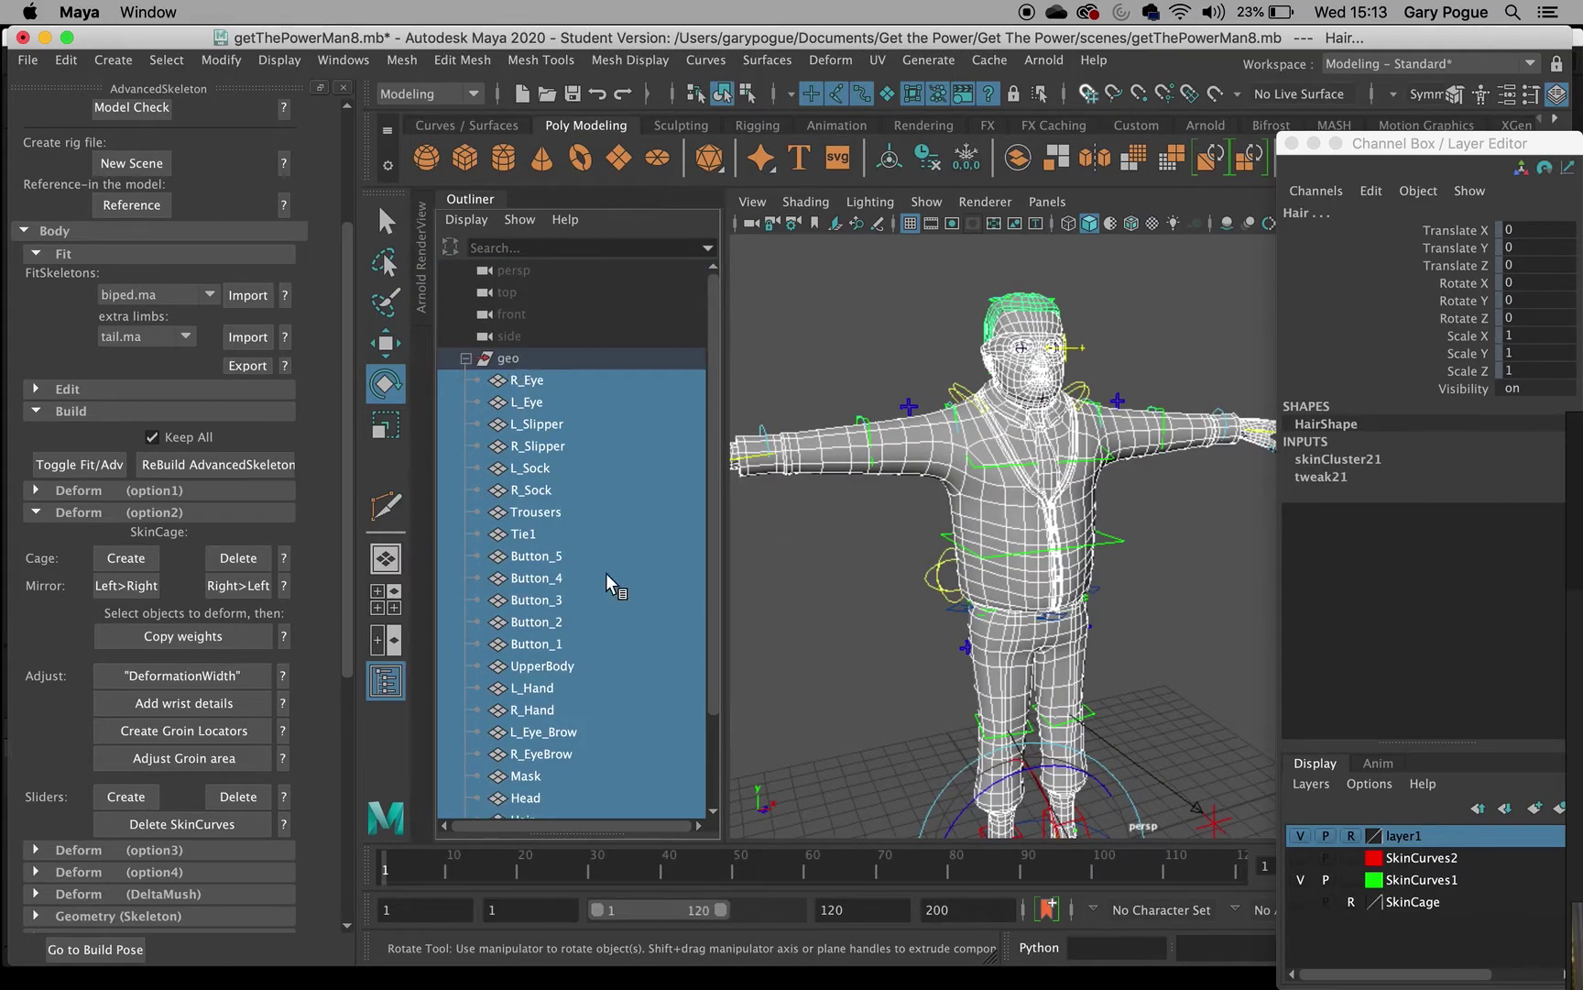
pyautogui.scroll(-5, 903, 646)
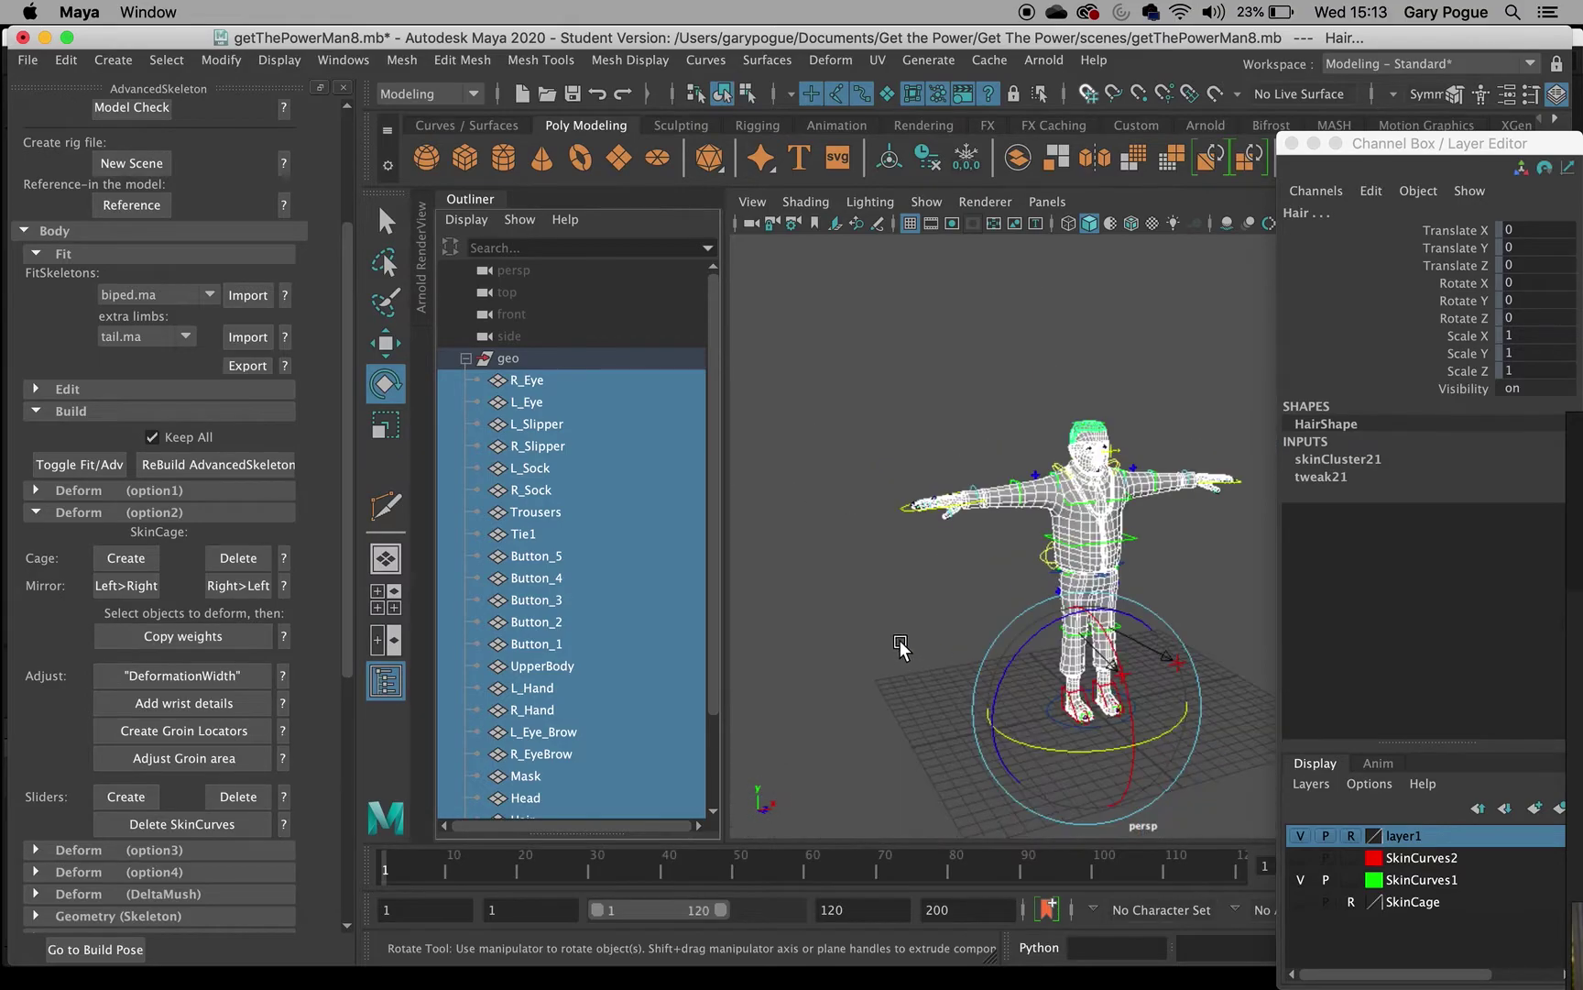
pyautogui.scroll(3, 903, 644)
pyautogui.click(907, 646)
# Move the right and left leg IK controls to test the trouser and foot deformation, and undo the moves.
pyautogui.scroll(6, 909, 647)
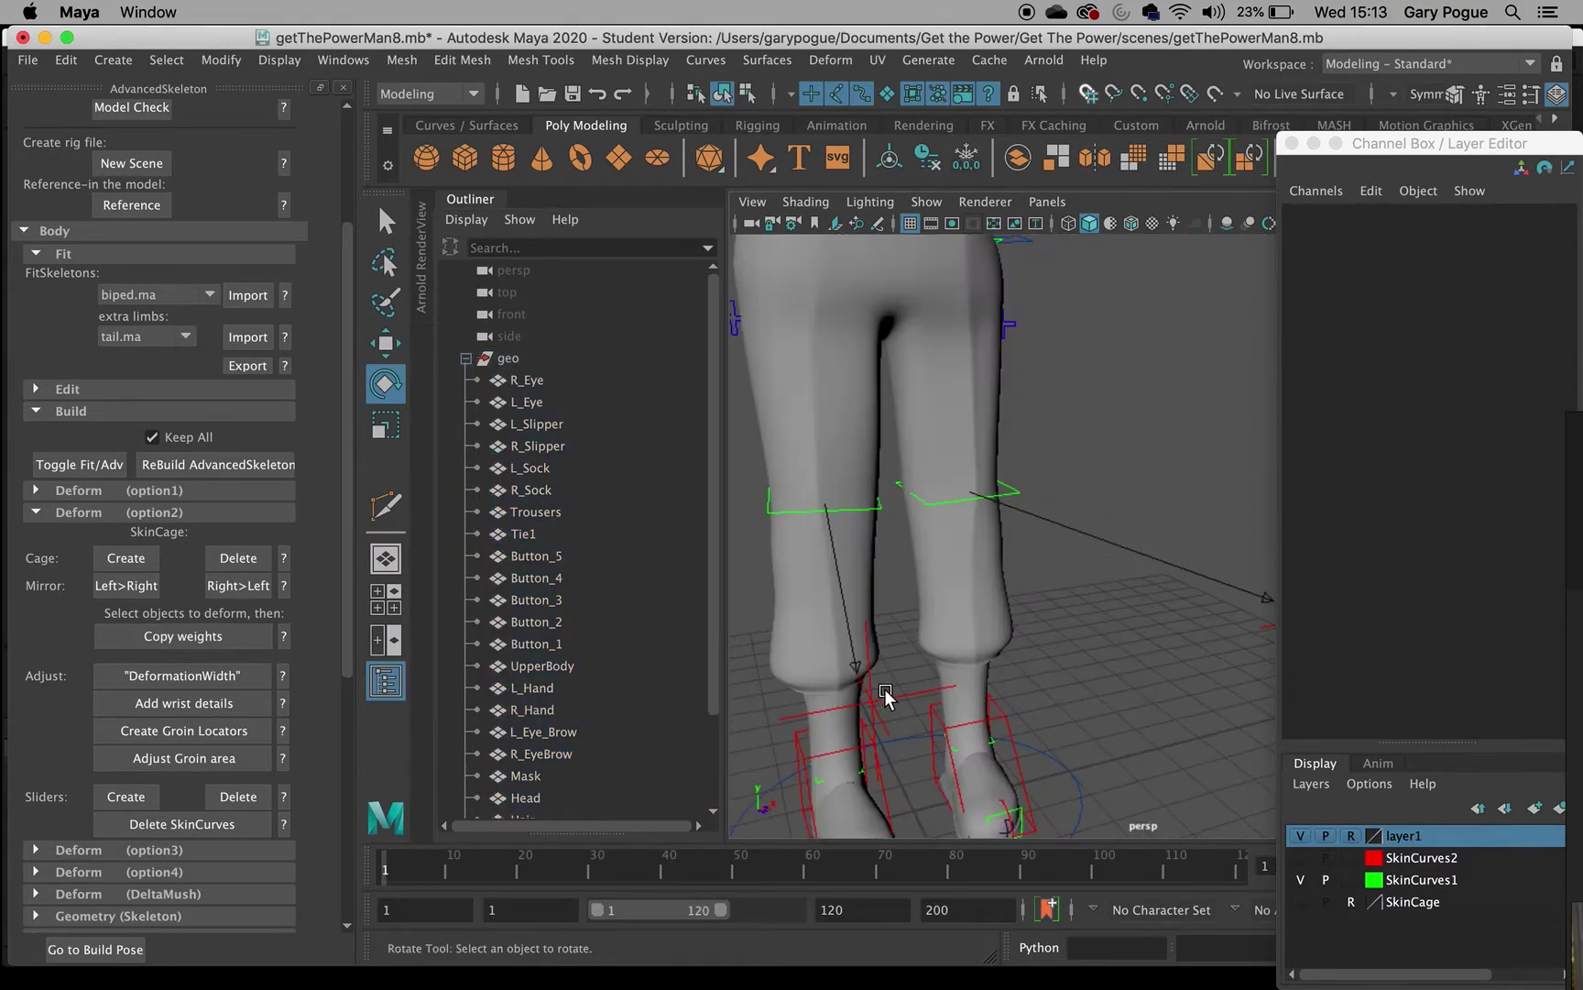
pyautogui.click(799, 738)
pyautogui.scroll(-4, 834, 728)
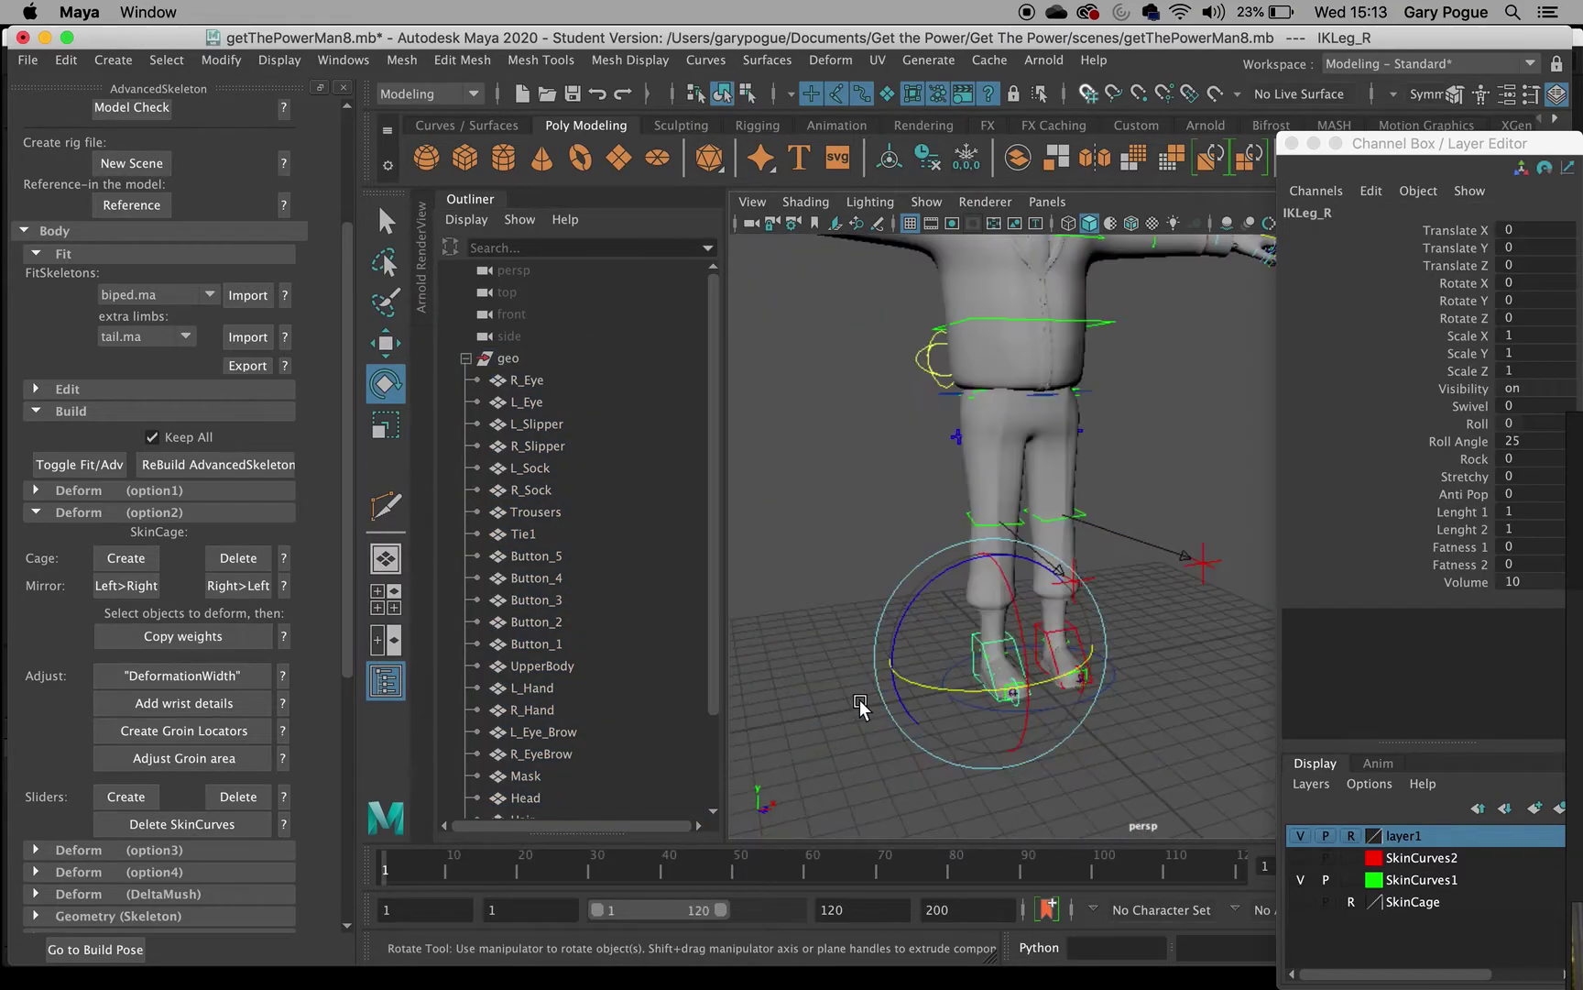
pyautogui.press('w')
pyautogui.moveTo(988, 513); pyautogui.dragTo(1155, 628)
pyautogui.press('super+z')
pyautogui.click(1066, 608)
pyautogui.press('super+z')
# Hide the SkinCurves1 display layer.
pyautogui.keyDown('alt'); pyautogui.moveTo(1053, 465); pyautogui.dragTo(1076, 598, button='middle'); pyautogui.keyUp('alt')
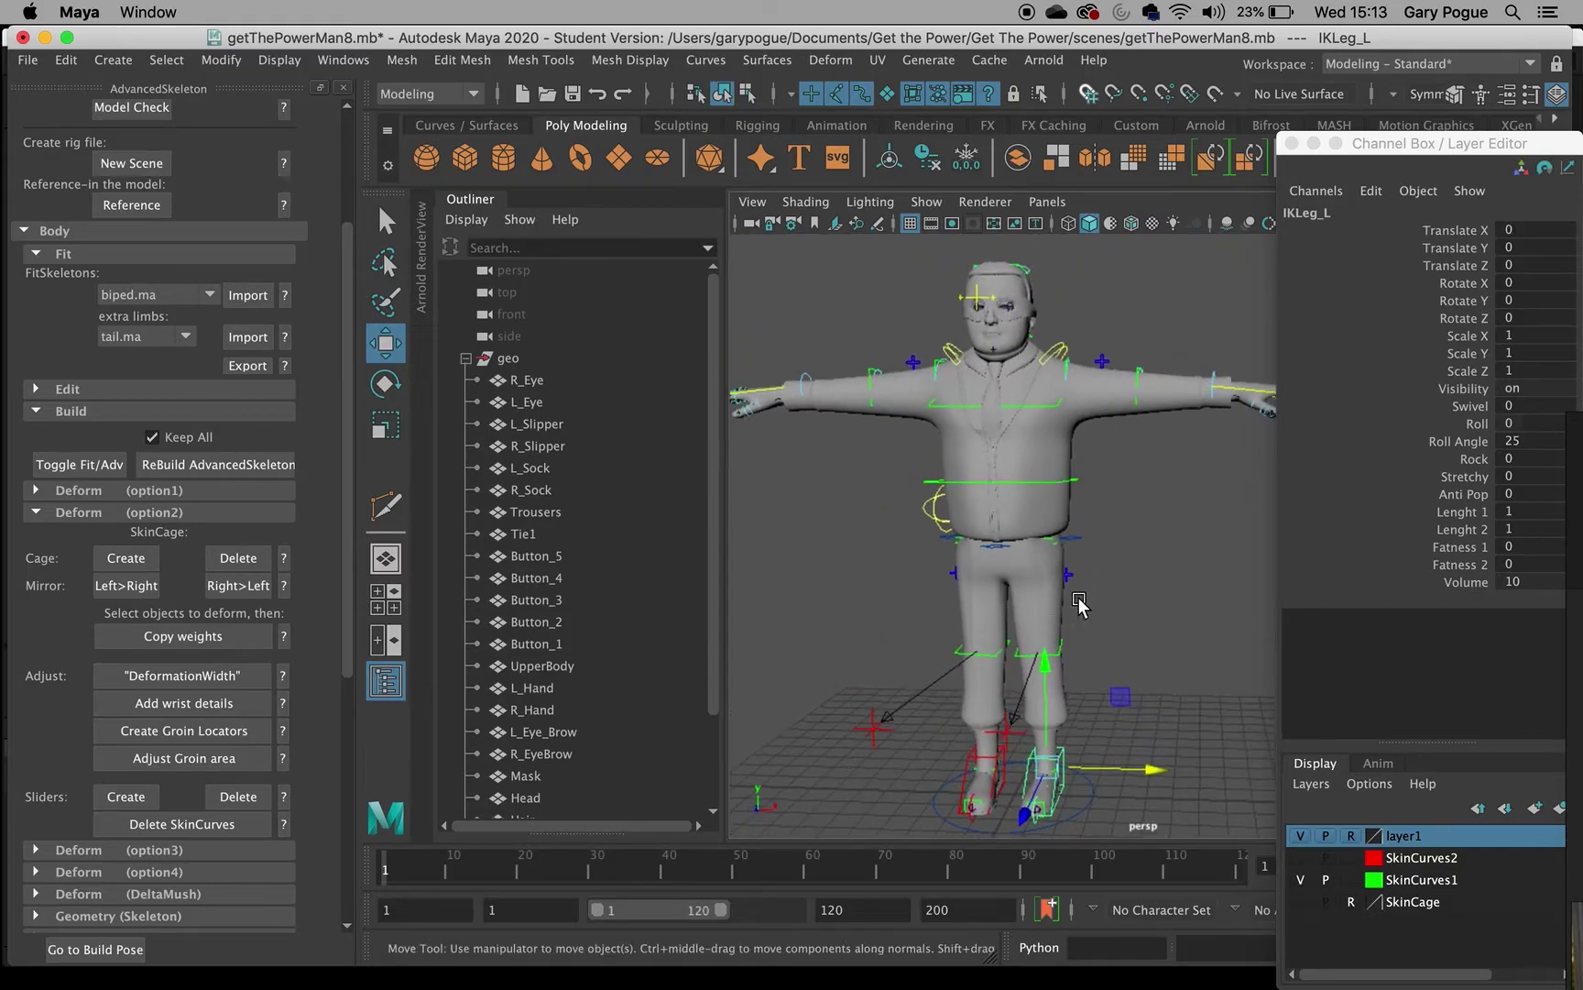
pyautogui.keyDown('alt'); pyautogui.moveTo(1157, 591); pyautogui.dragTo(1091, 600); pyautogui.keyUp('alt')
pyautogui.click(1300, 880)
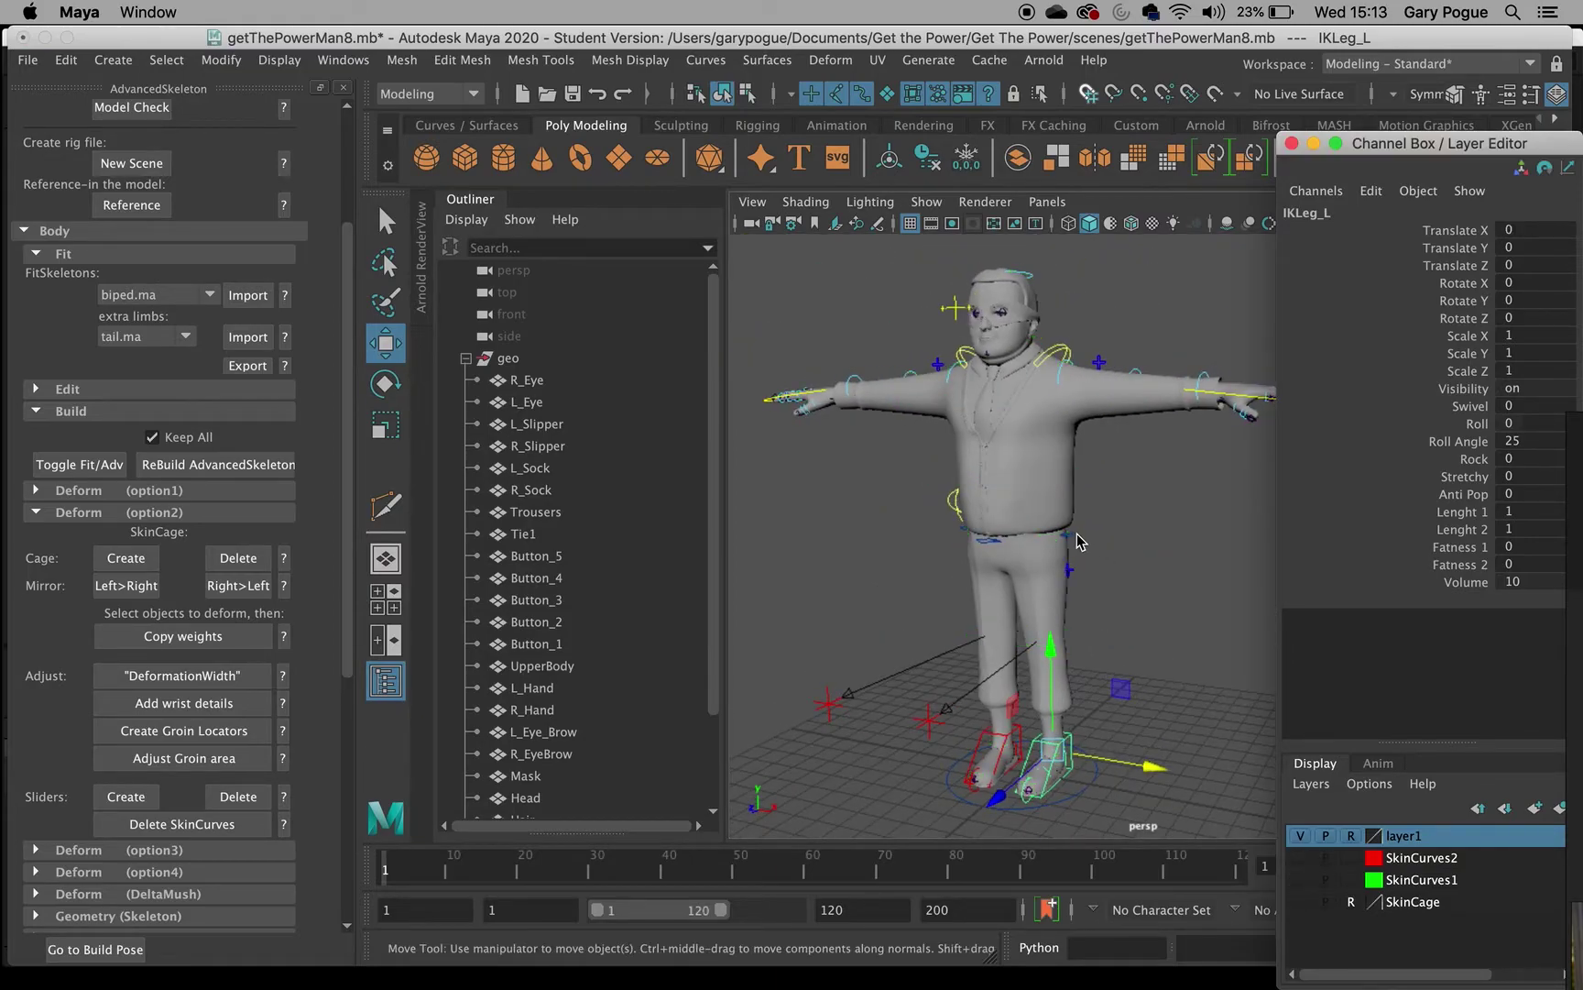
# Lower the RootX_M hip control by about 3 units to test the knee bend, and undo the move.
pyautogui.click(1074, 536)
pyautogui.moveTo(1011, 451); pyautogui.dragTo(1013, 528)
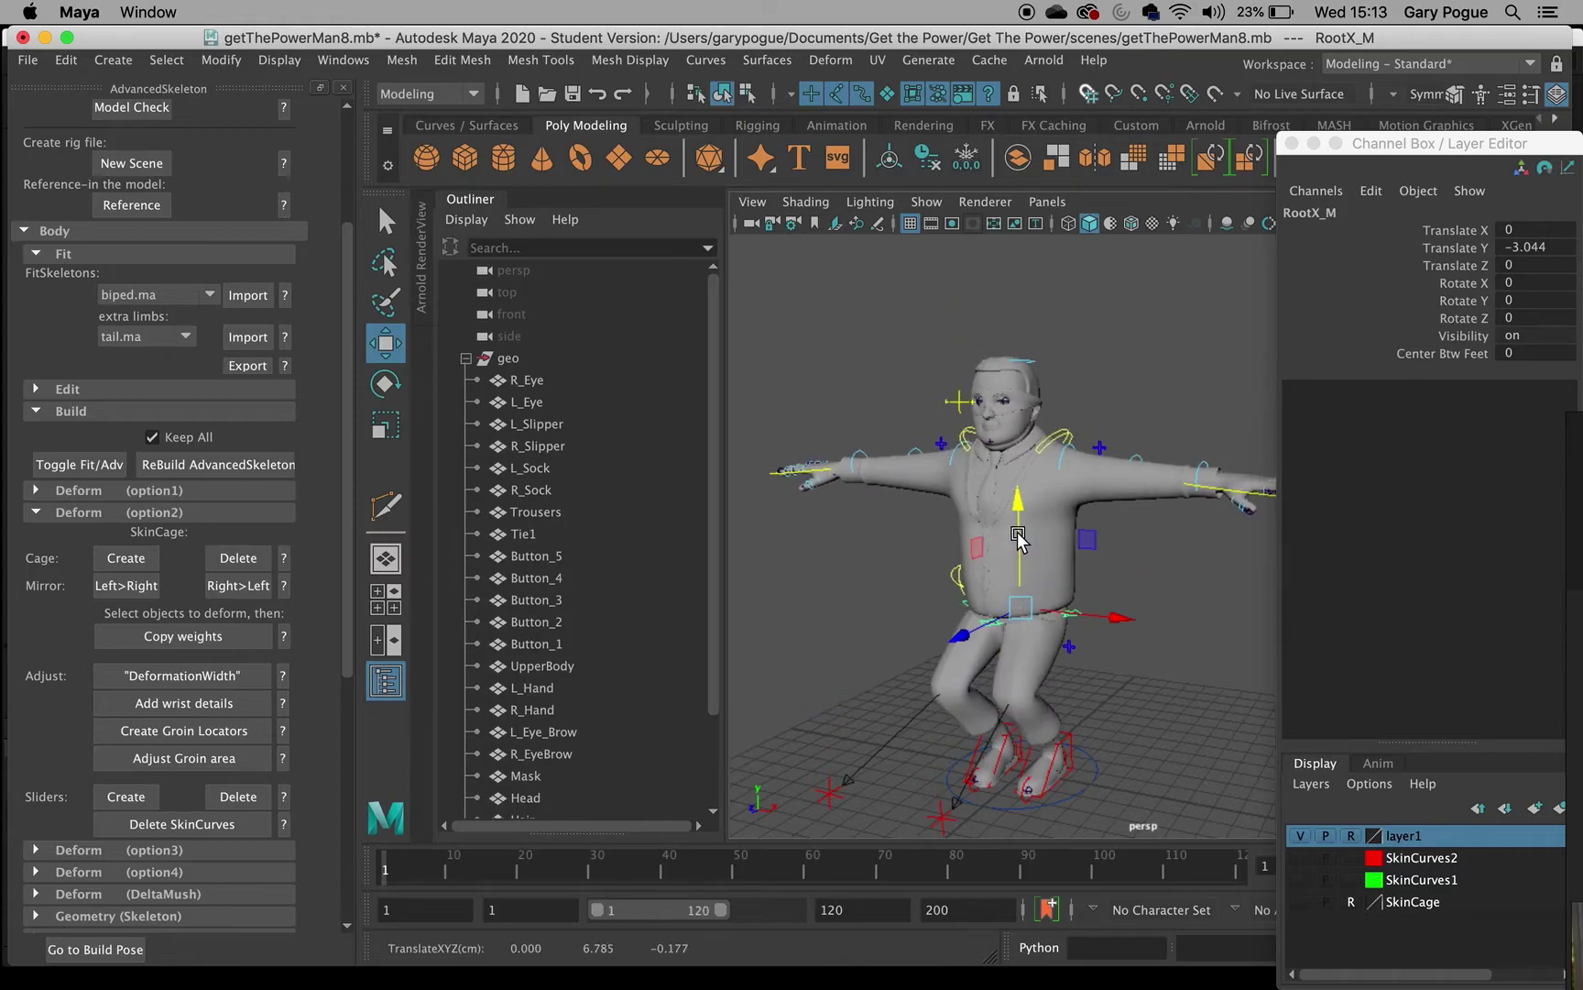
pyautogui.press('super+z')
# Rotate the right shoulder FK control with the skin curves hidden to test the upper body deformation, and undo the rotation.
pyautogui.keyDown('alt'); pyautogui.moveTo(891, 580); pyautogui.dragTo(1012, 587); pyautogui.keyUp('alt')
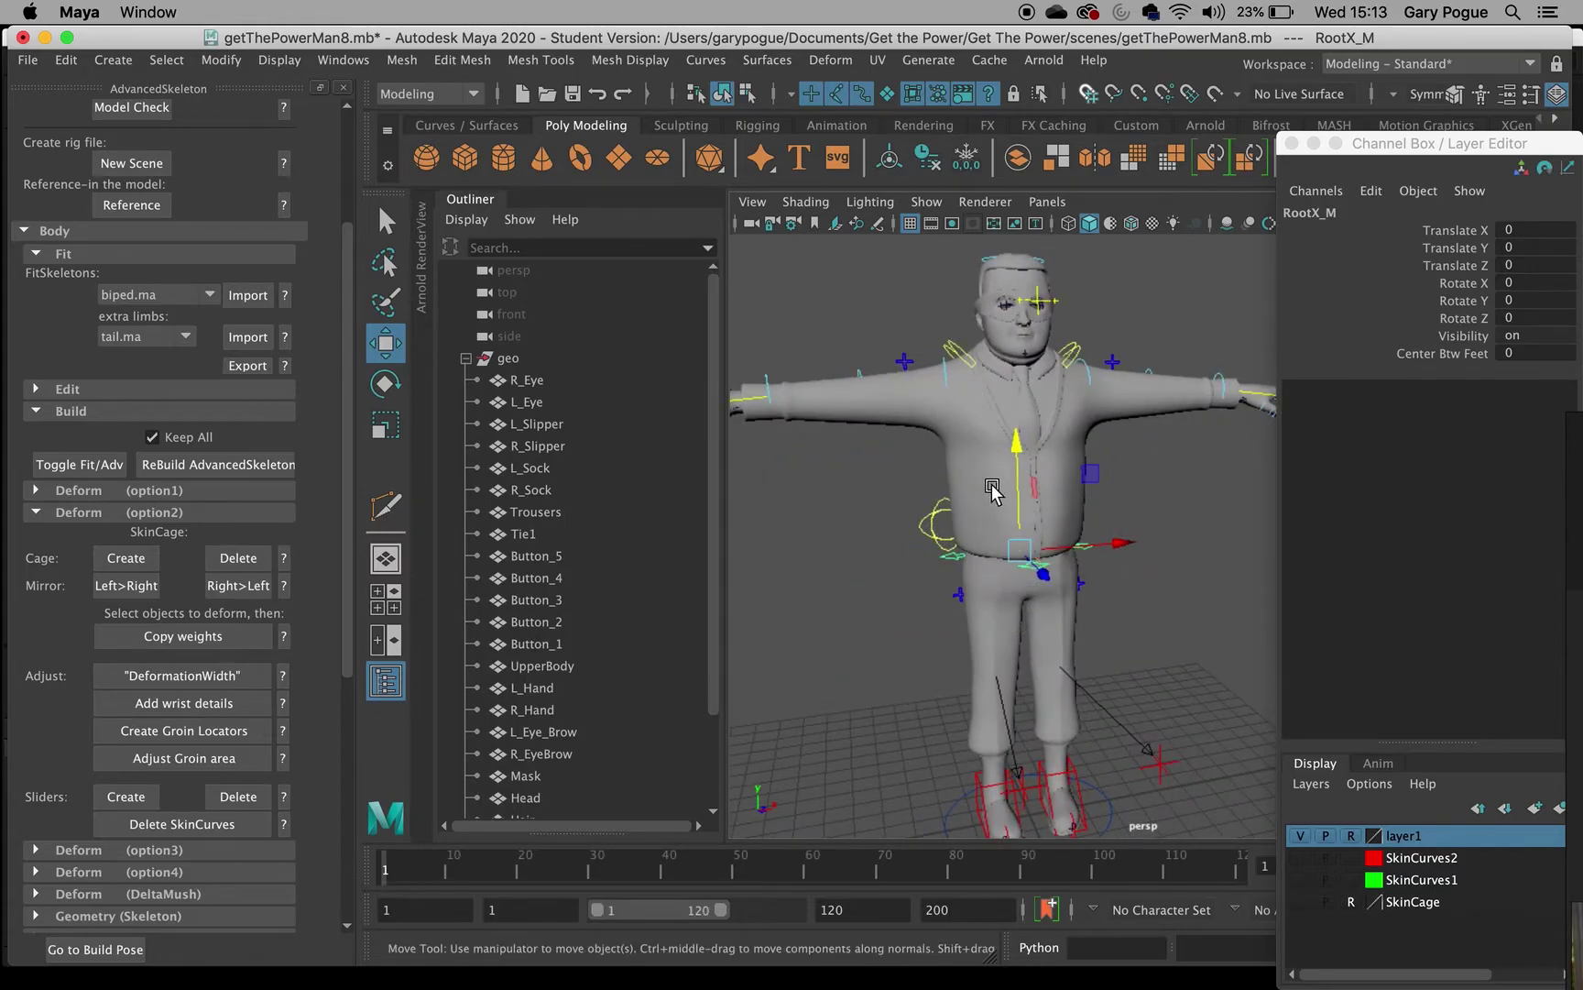
pyautogui.scroll(5, 991, 489)
pyautogui.keyDown('alt'); pyautogui.moveTo(954, 371); pyautogui.dragTo(1028, 534, button='middle'); pyautogui.keyUp('alt')
pyautogui.scroll(-2, 1029, 534)
pyautogui.click(927, 506)
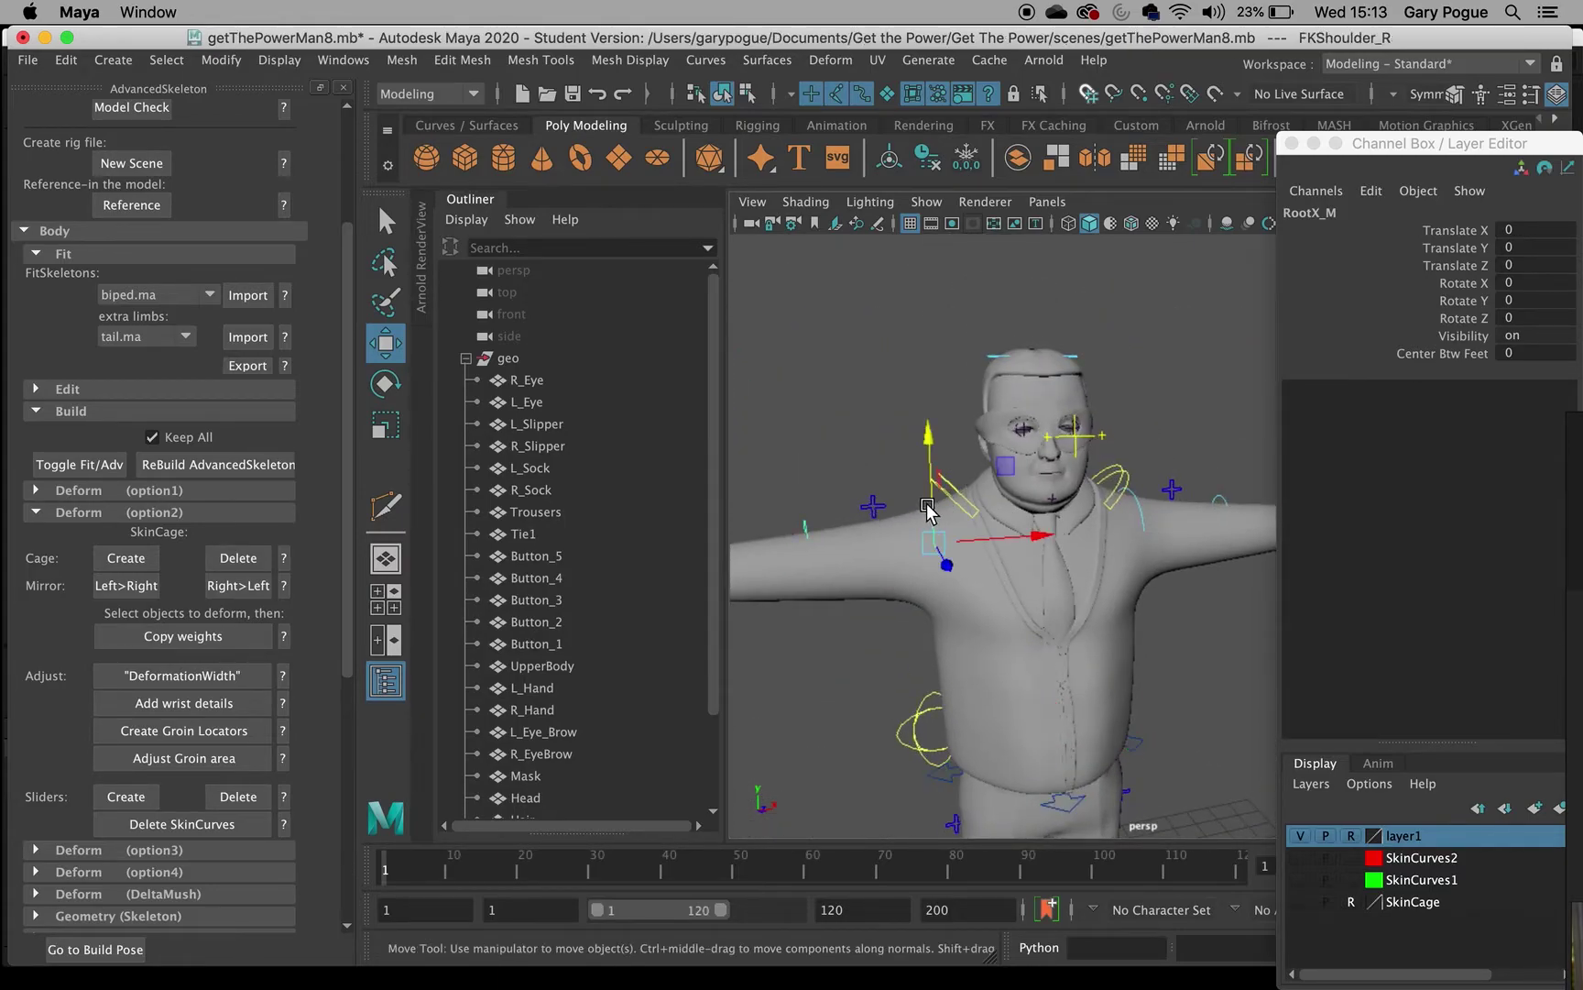
pyautogui.press('e')
pyautogui.moveTo(934, 449)
pyautogui.mouseDown()
pyautogui.moveTo(849, 471)
pyautogui.moveTo(904, 450)
pyautogui.moveTo(944, 464)
pyautogui.mouseUp()
pyautogui.press('z')
pyautogui.press('z')
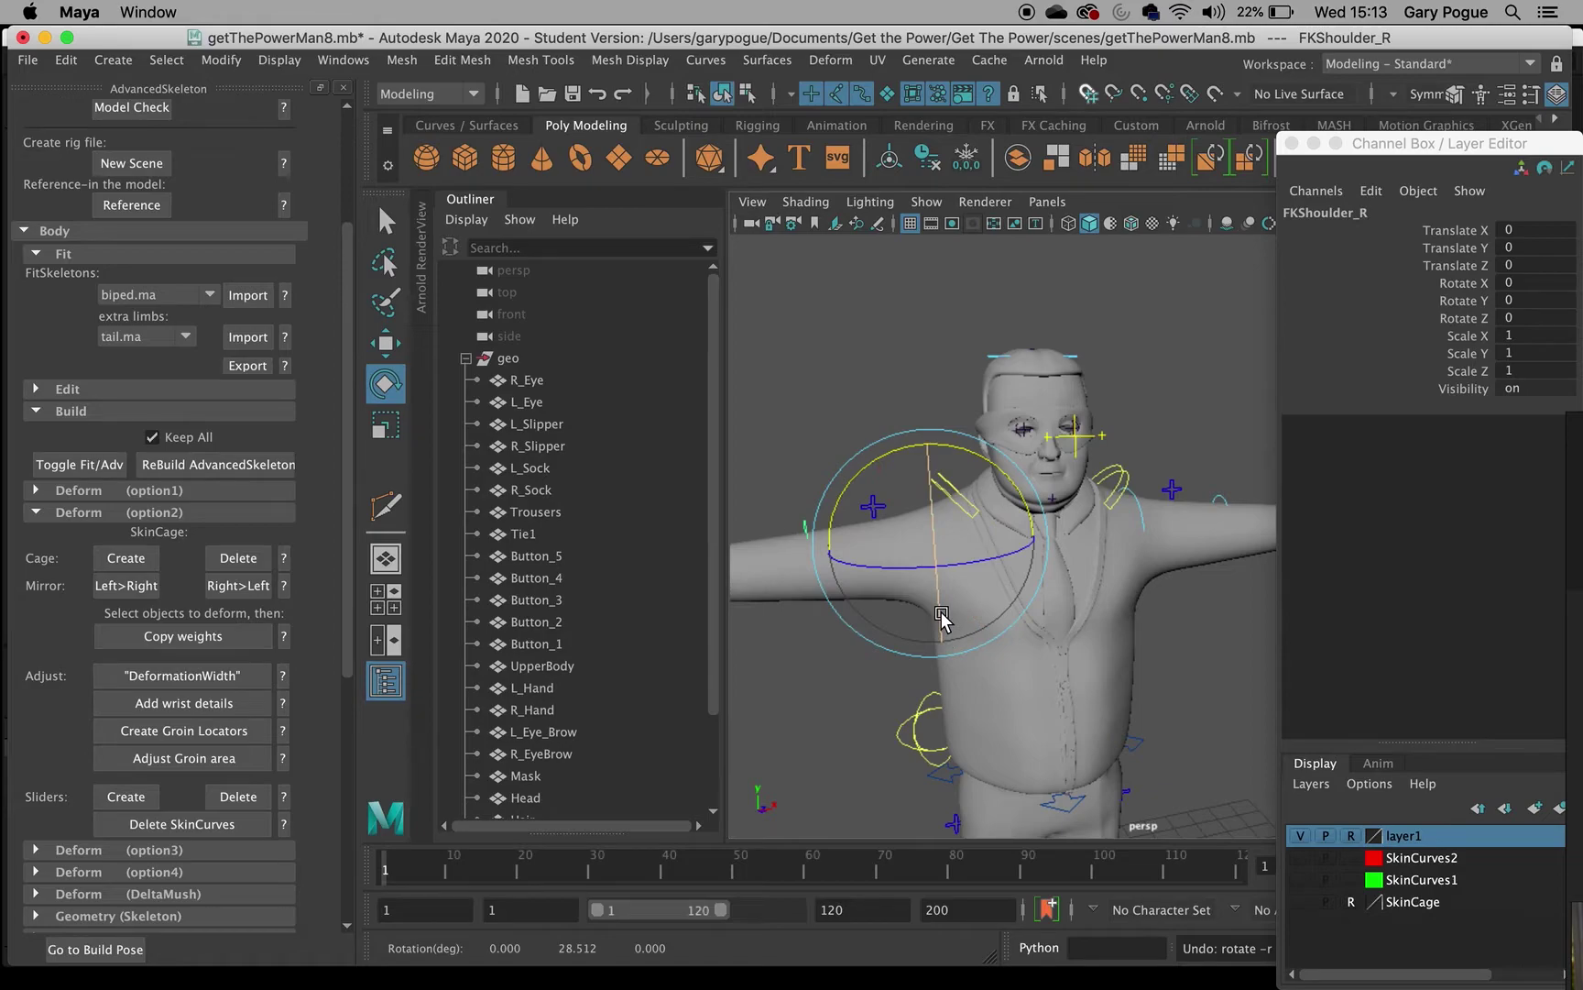
pyautogui.scroll(-5, 1110, 580)
pyautogui.keyDown('alt'); pyautogui.moveTo(1093, 652); pyautogui.dragTo(1060, 558, button='middle'); pyautogui.keyUp('alt')
pyautogui.keyDown('alt'); pyautogui.moveTo(1060, 558); pyautogui.dragTo(1156, 544); pyautogui.keyUp('alt')
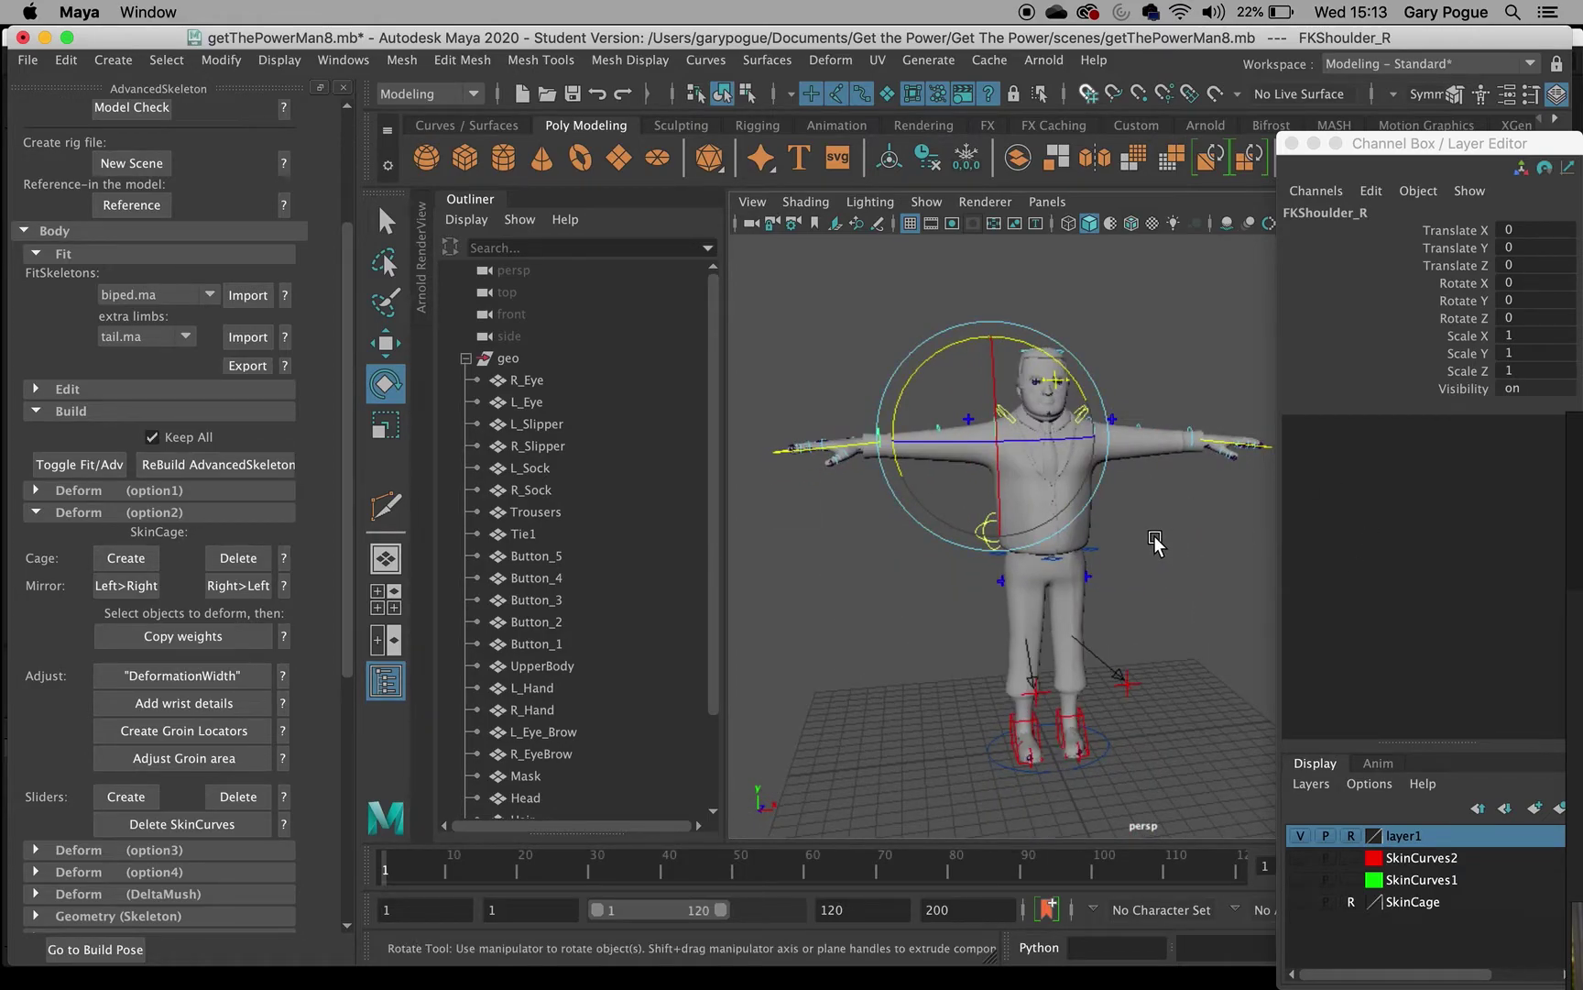
pyautogui.keyDown('alt'); pyautogui.moveTo(1065, 626); pyautogui.dragTo(1156, 585); pyautogui.keyUp('alt')
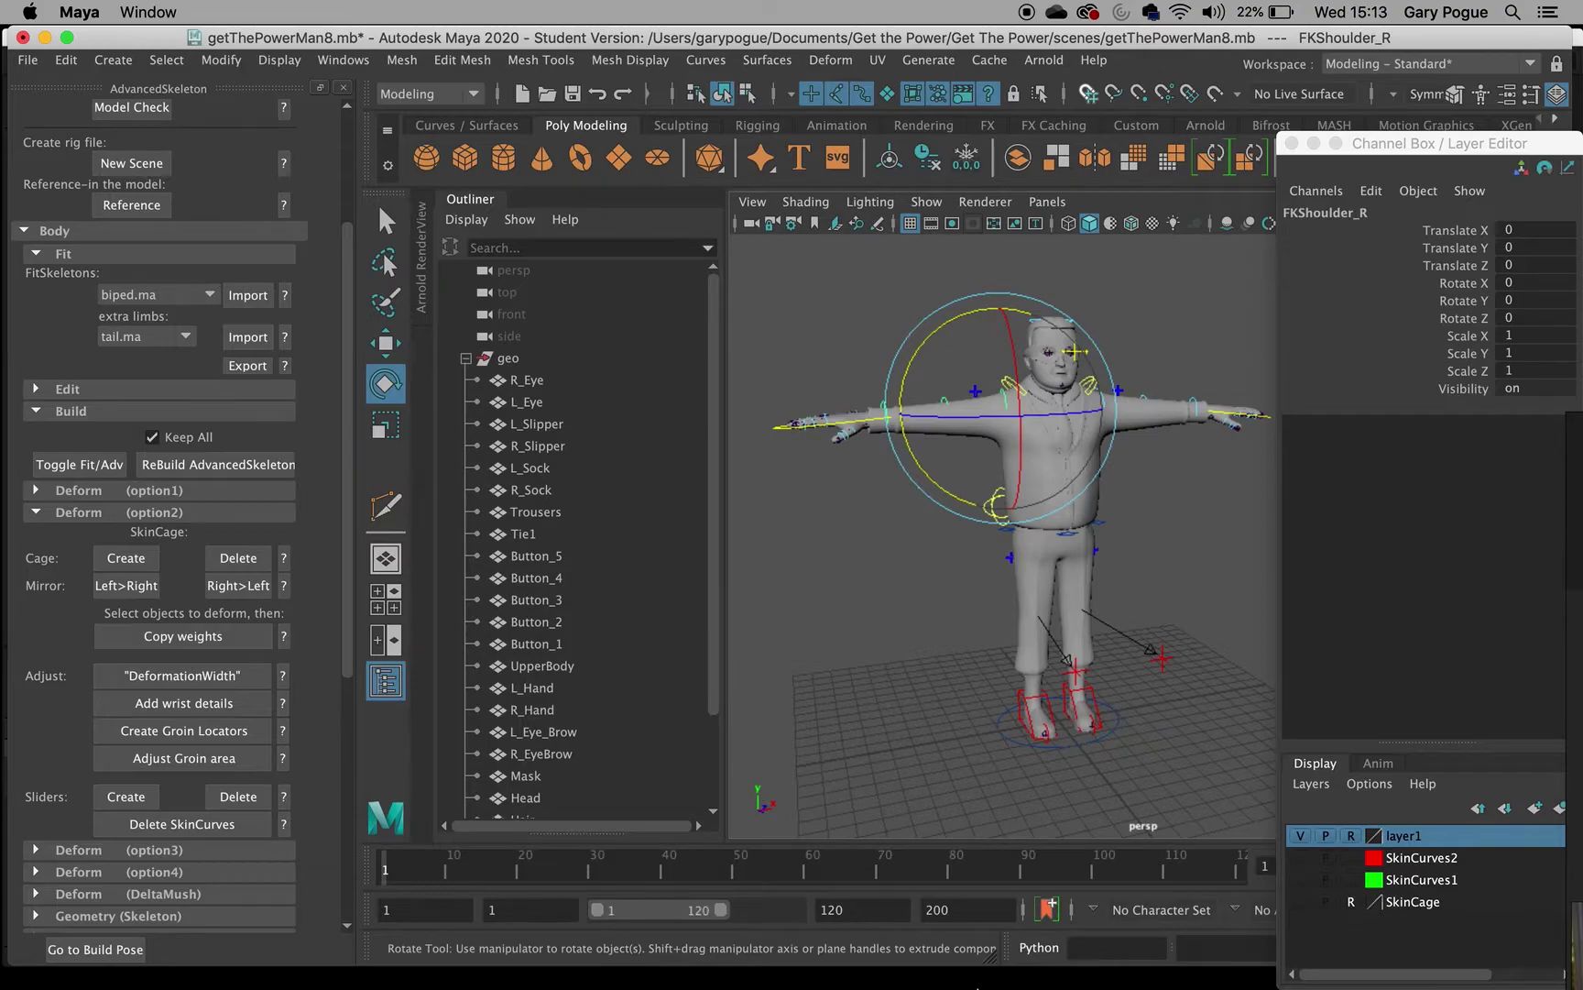
pyautogui.click(1090, 967)
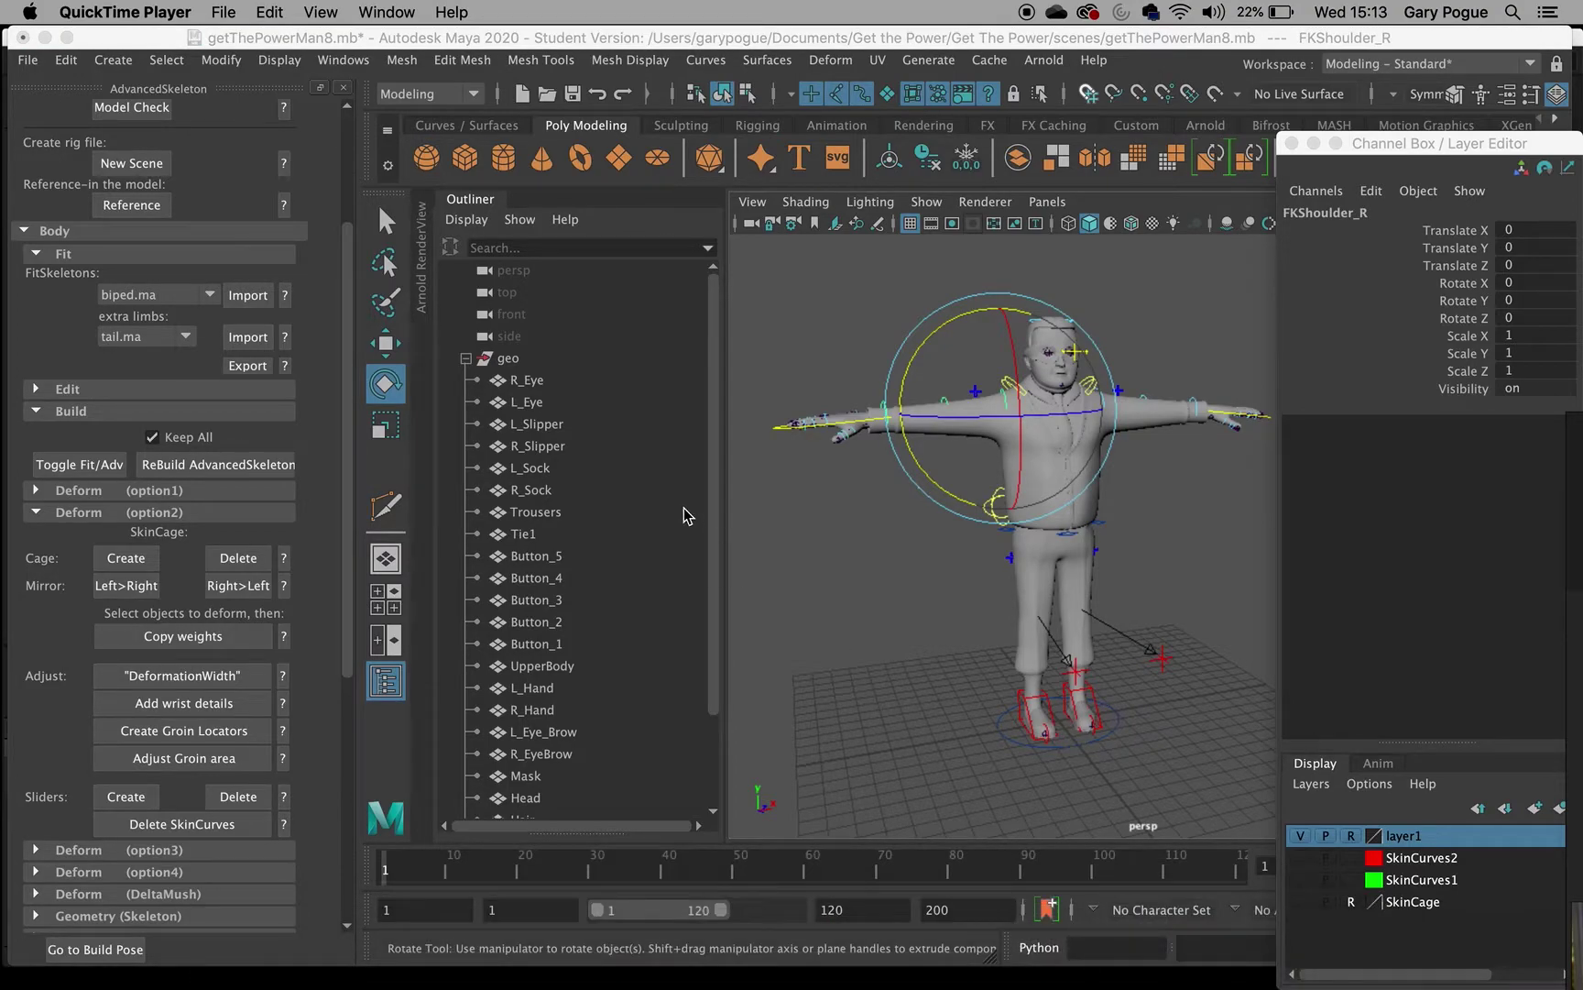